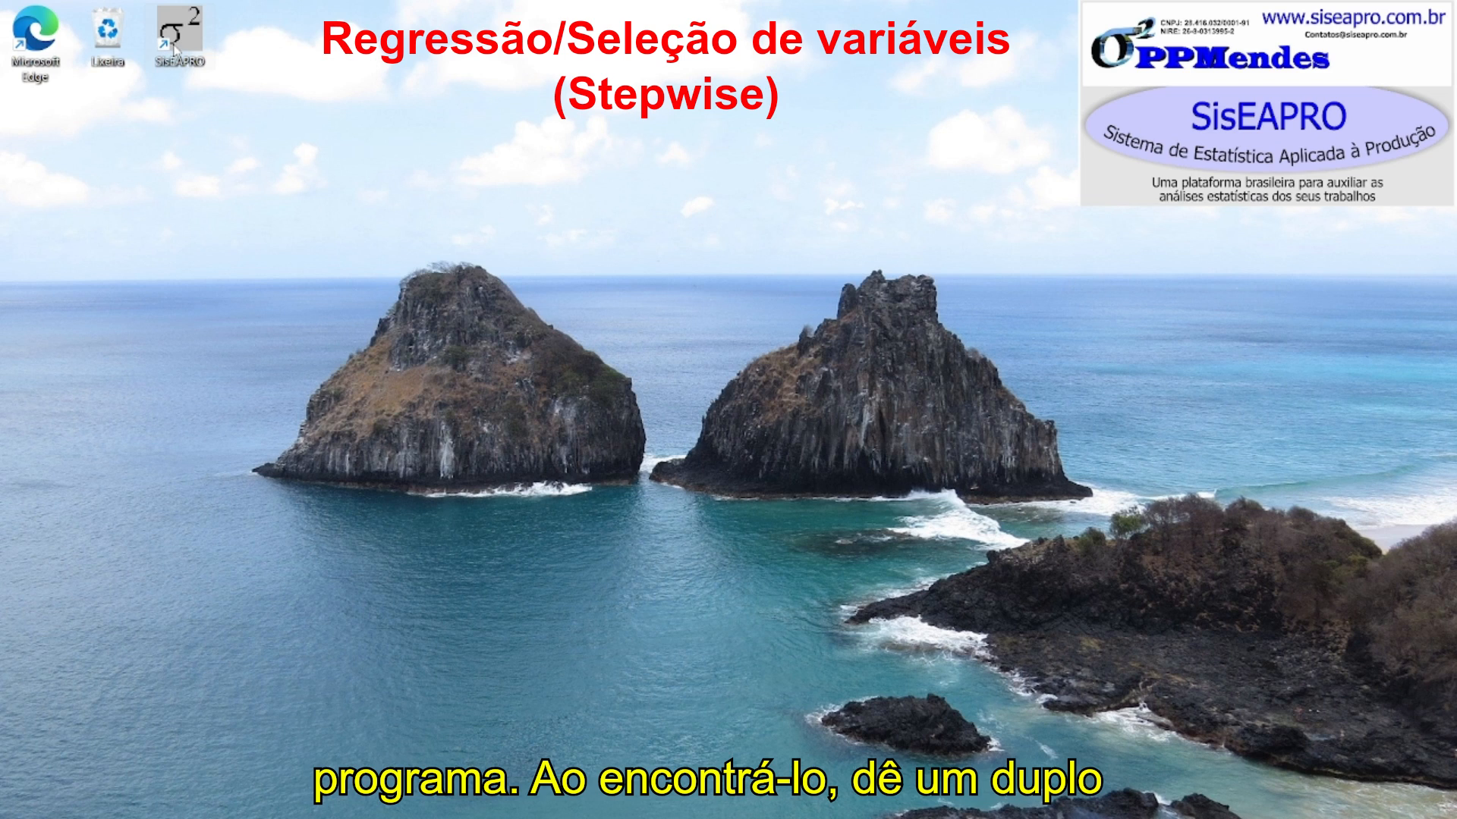
Start SisEAPRO and open the regression routine for stepwise variable selection (Seleção de variáveis - Stepwise)
{"action": "double_click", "coordinate": [174, 47]}
{"action": "left_click_drag", "start_coordinate": [607, 205], "coordinate": [476, 171]}
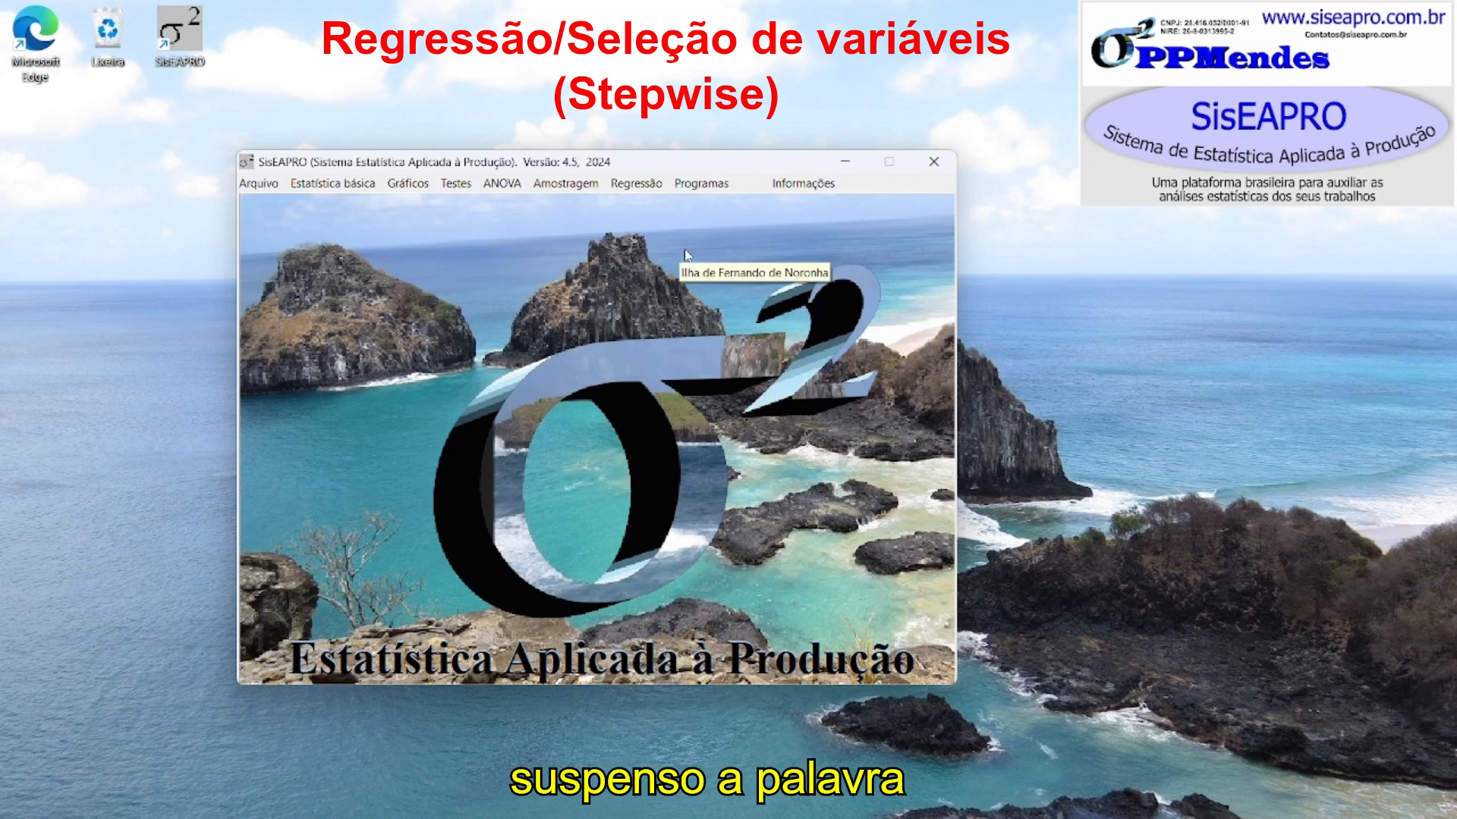
{"action": "left_click", "coordinate": [637, 185]}
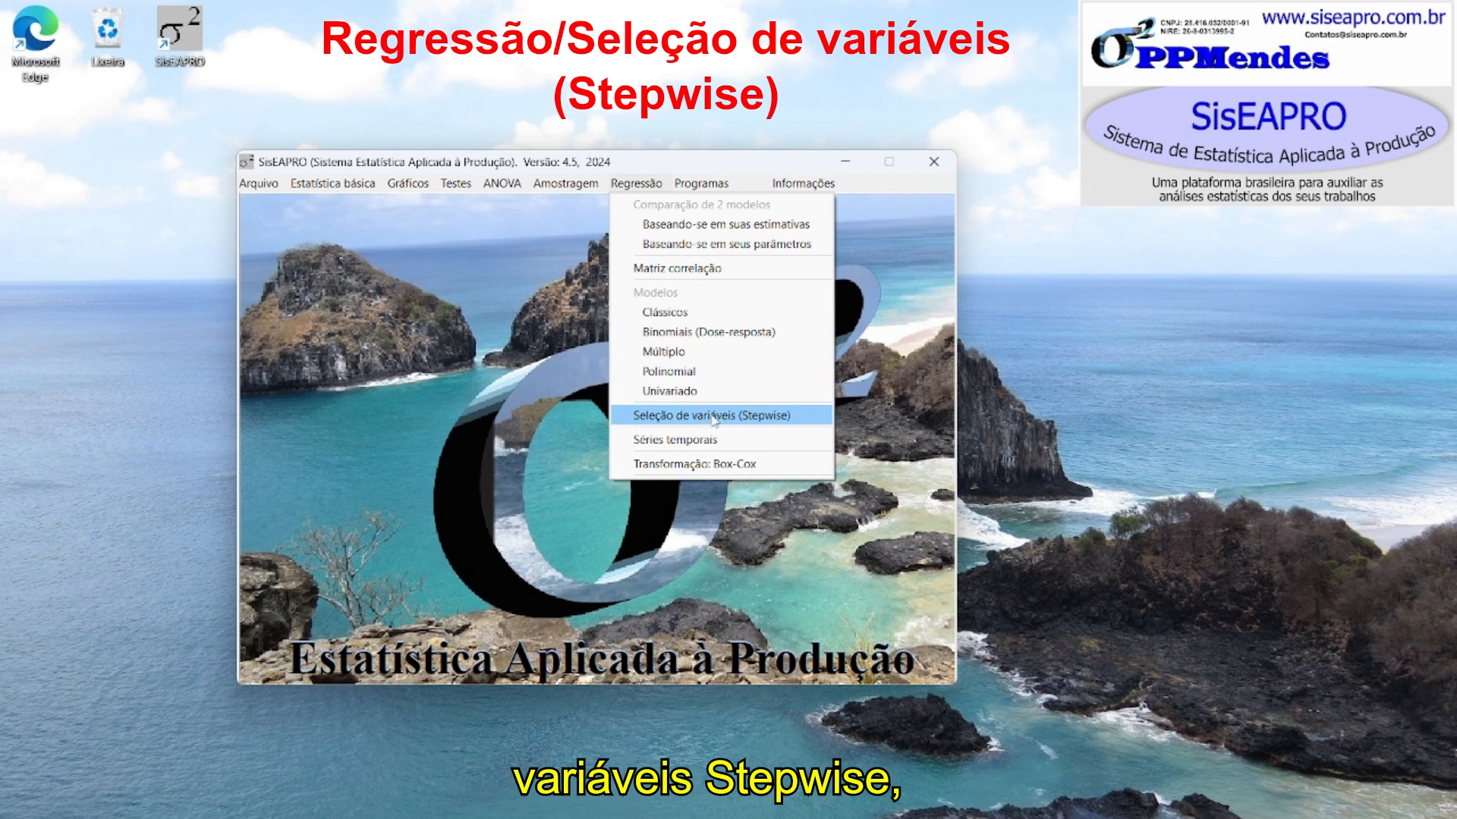
{"action": "left_click", "coordinate": [768, 418]}
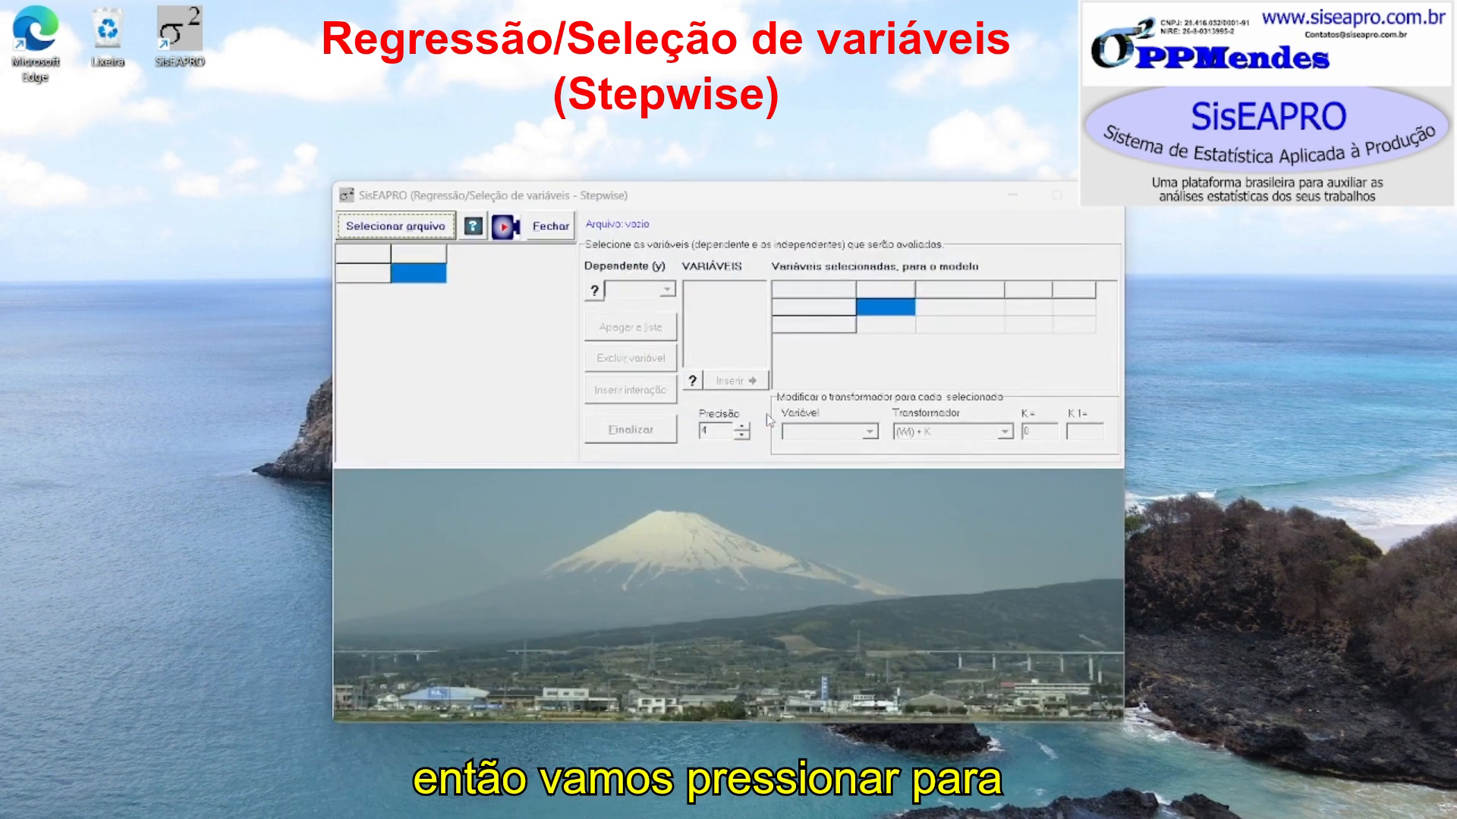
{"action": "left_click_drag", "start_coordinate": [845, 198], "coordinate": [766, 192]}
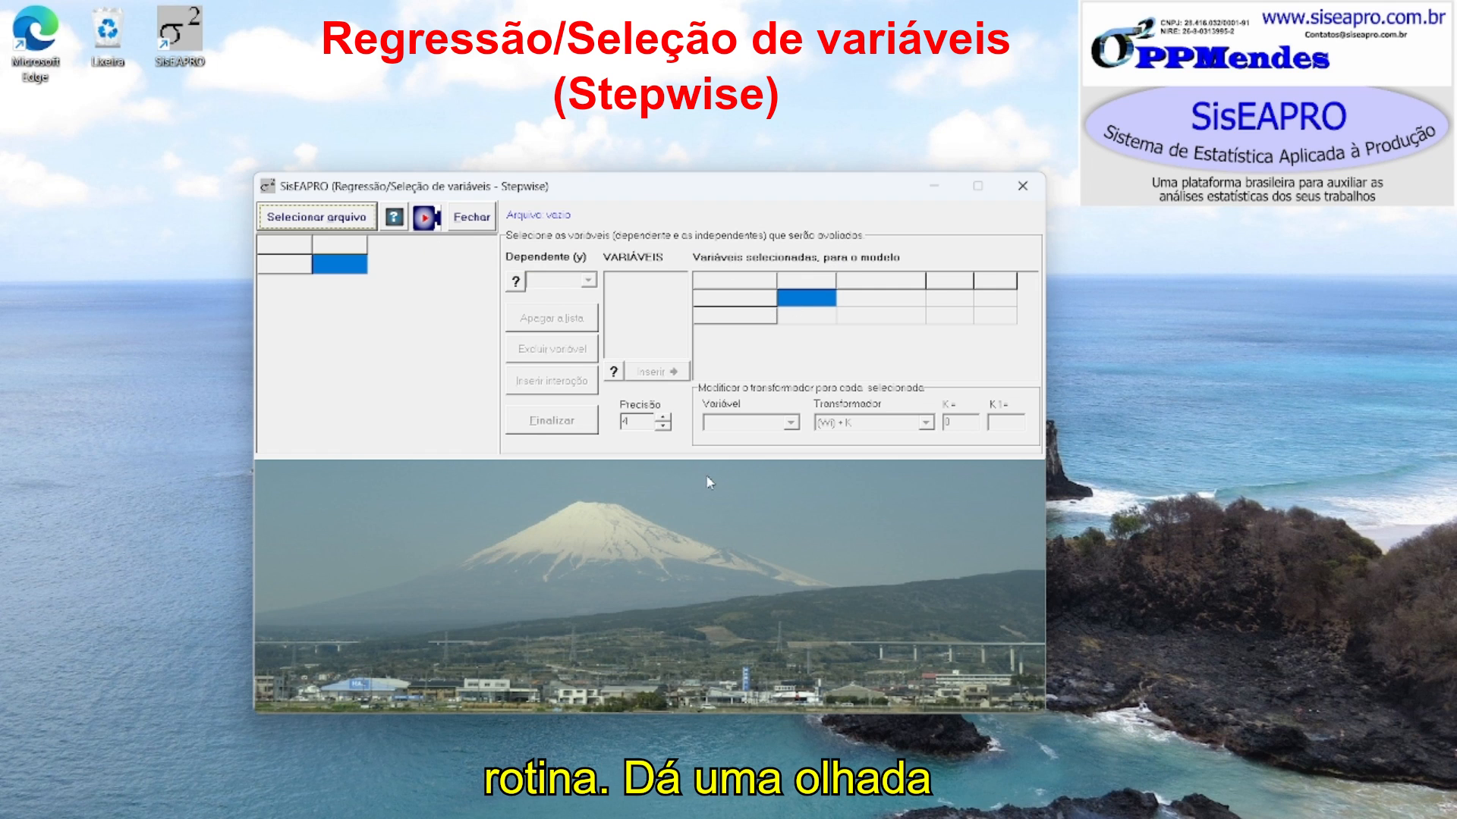
Open the routine's help text and read how to select variables, use the transformers and interpret the residual options
{"action": "left_click", "coordinate": [394, 219]}
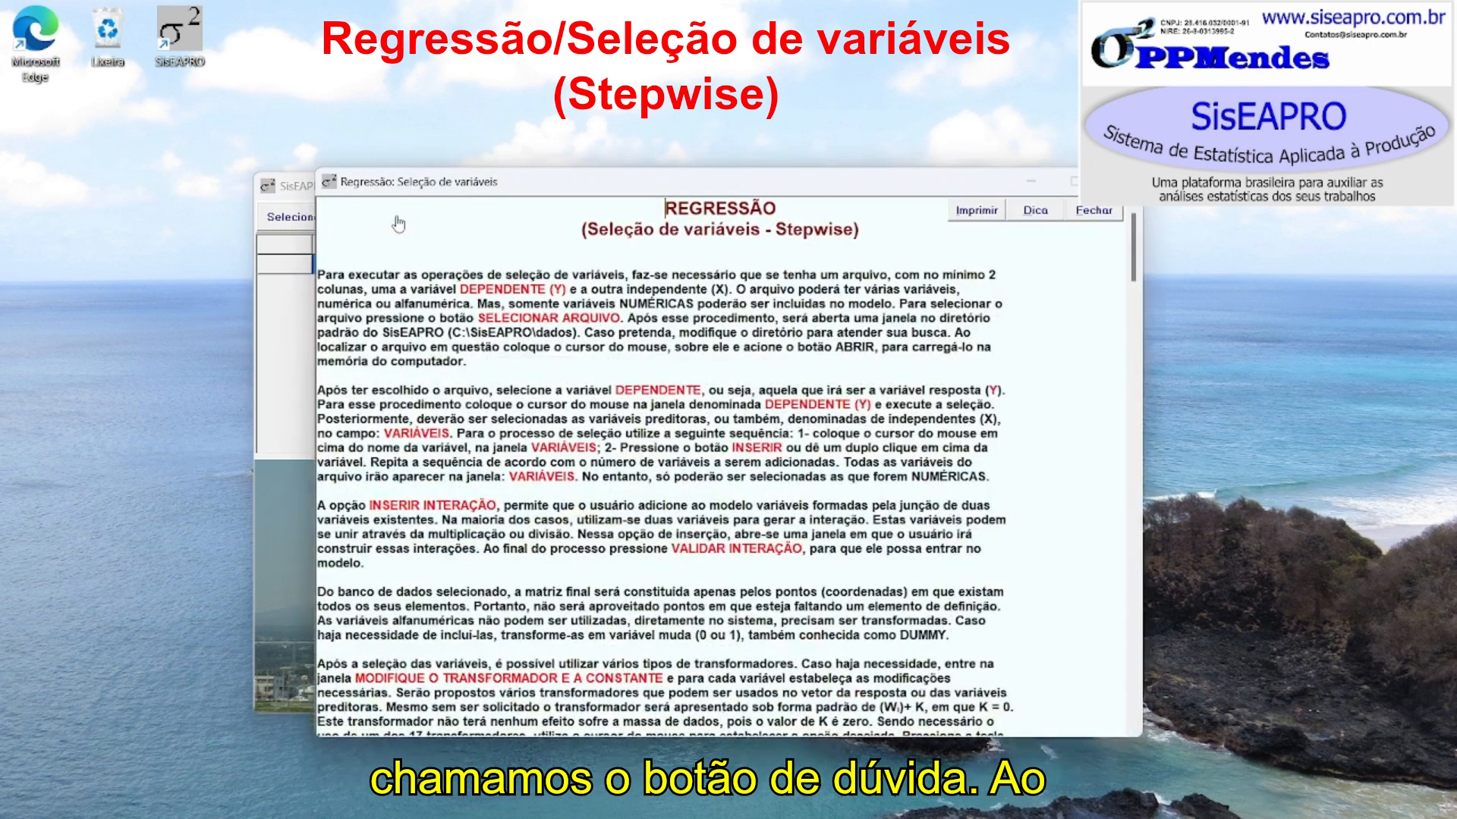
{"action": "left_click_drag", "start_coordinate": [551, 186], "coordinate": [470, 181]}
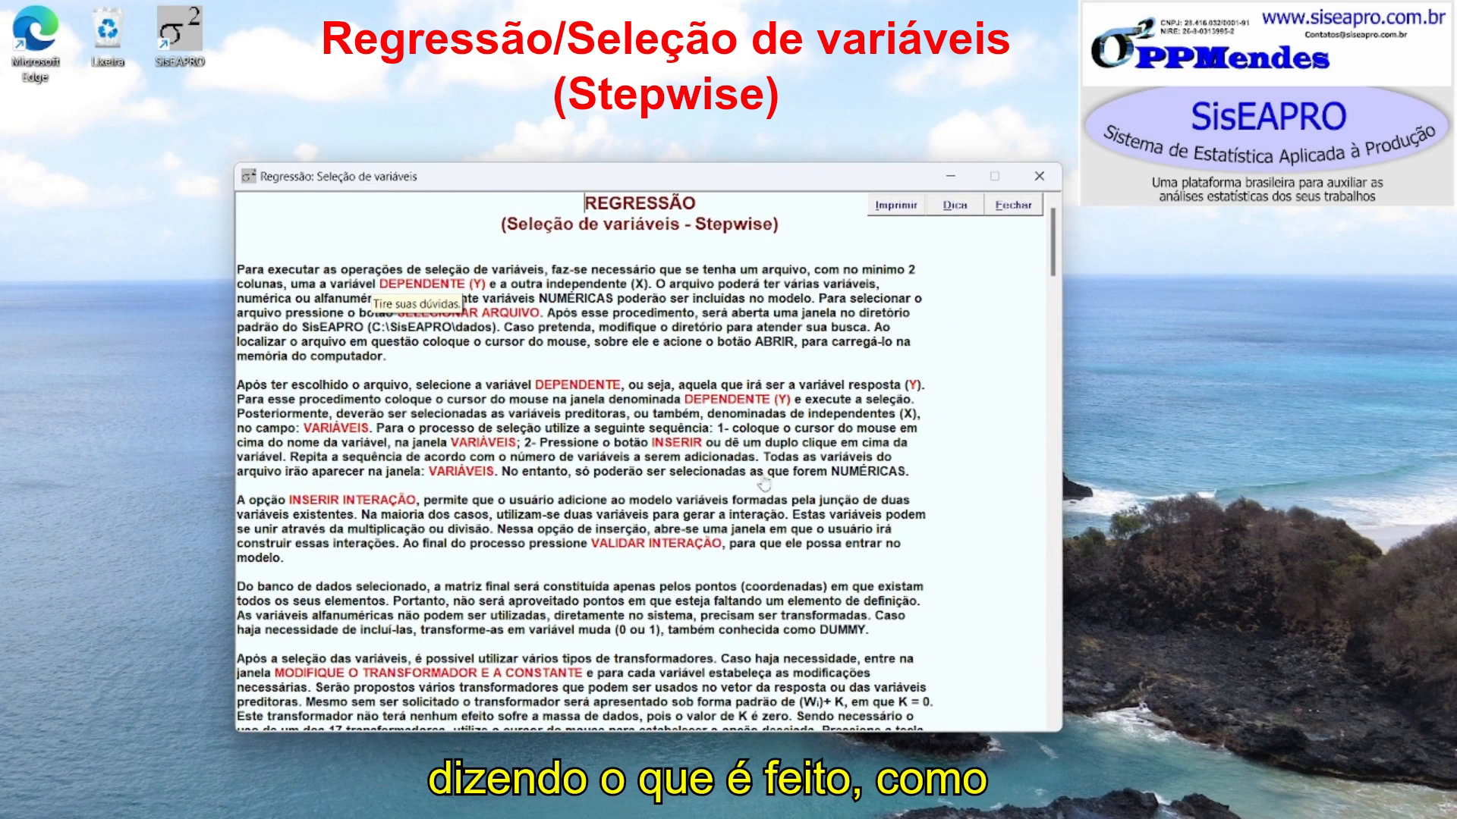
{"action": "scroll", "coordinate": [715, 477], "scroll_direction": "down", "scroll_amount": 8}
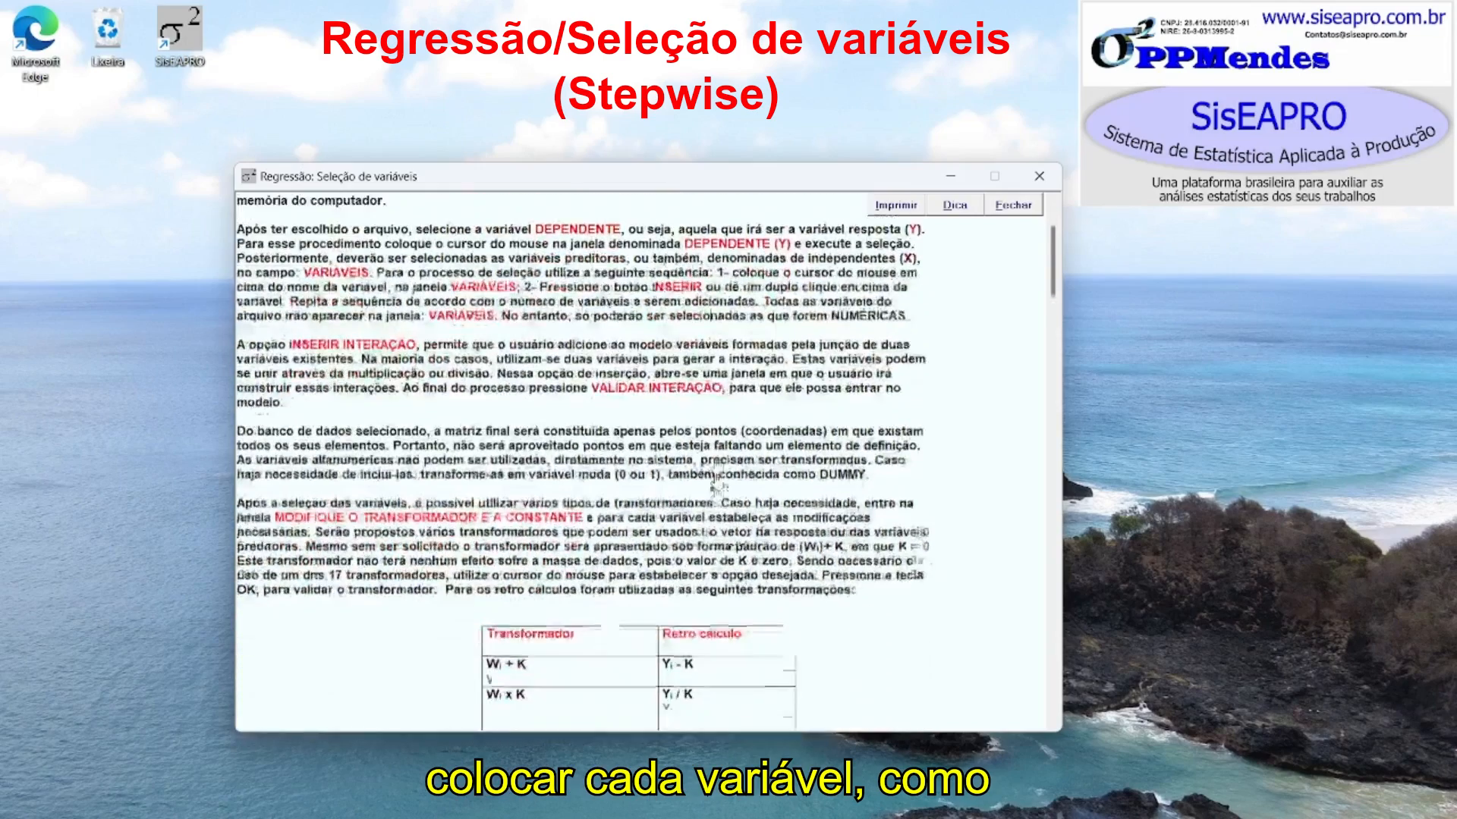
{"action": "scroll", "coordinate": [713, 482], "scroll_direction": "down", "scroll_amount": 4}
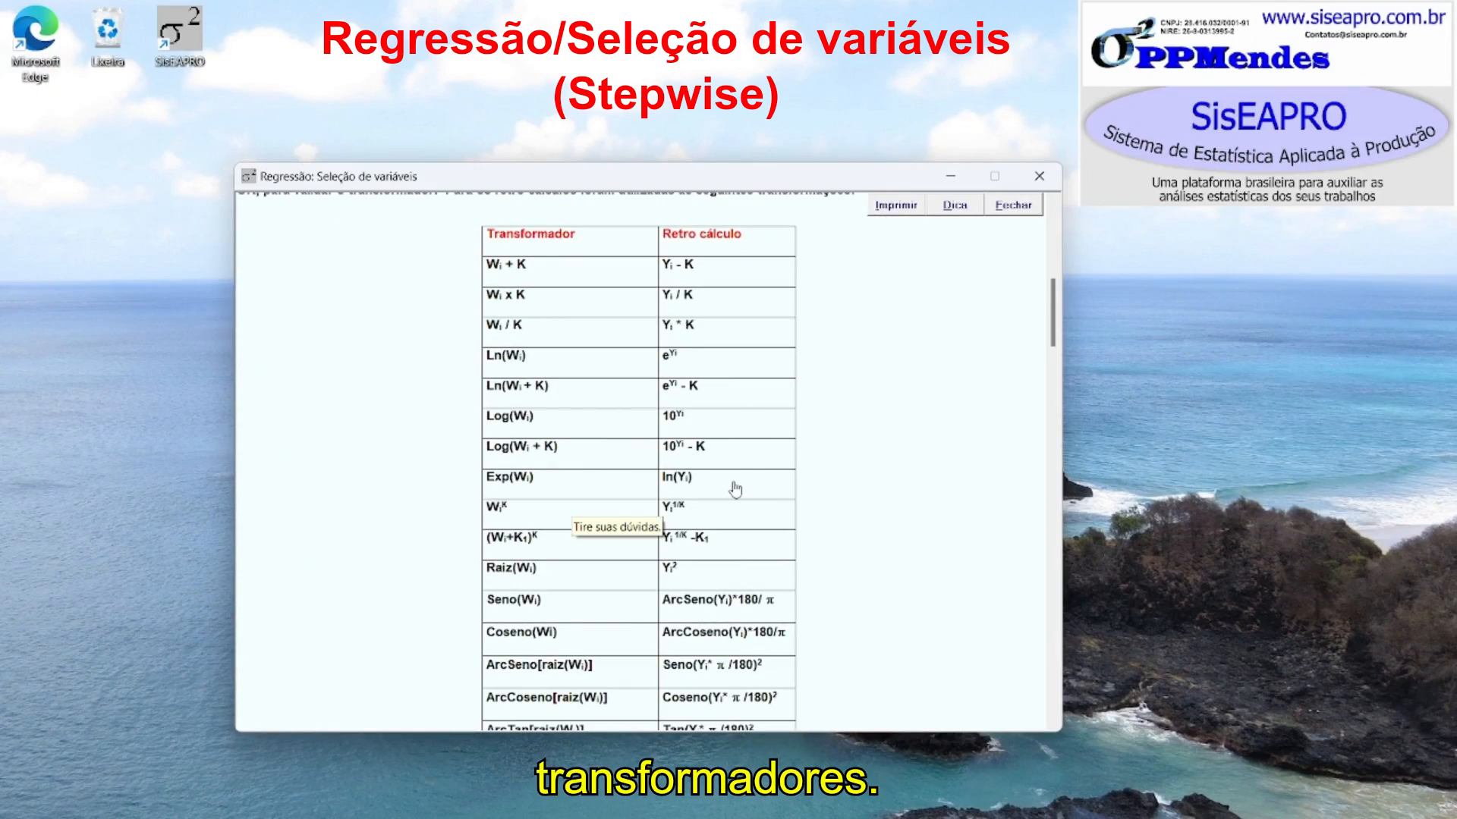
{"action": "scroll", "coordinate": [734, 490], "scroll_direction": "down", "scroll_amount": 14}
{"action": "scroll", "coordinate": [733, 492], "scroll_direction": "down", "scroll_amount": 4}
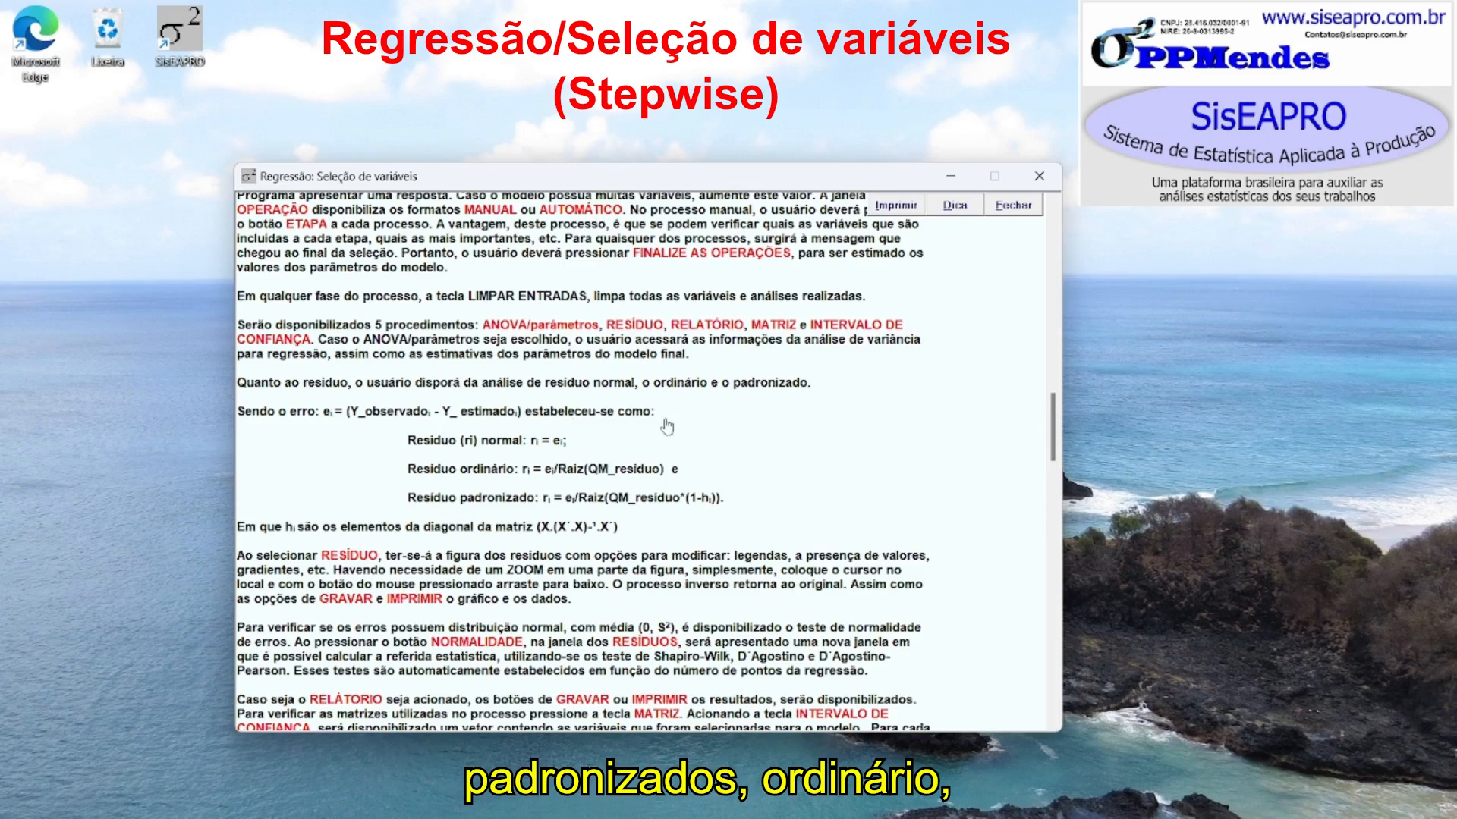
{"action": "scroll", "coordinate": [674, 427], "scroll_direction": "down", "scroll_amount": 3}
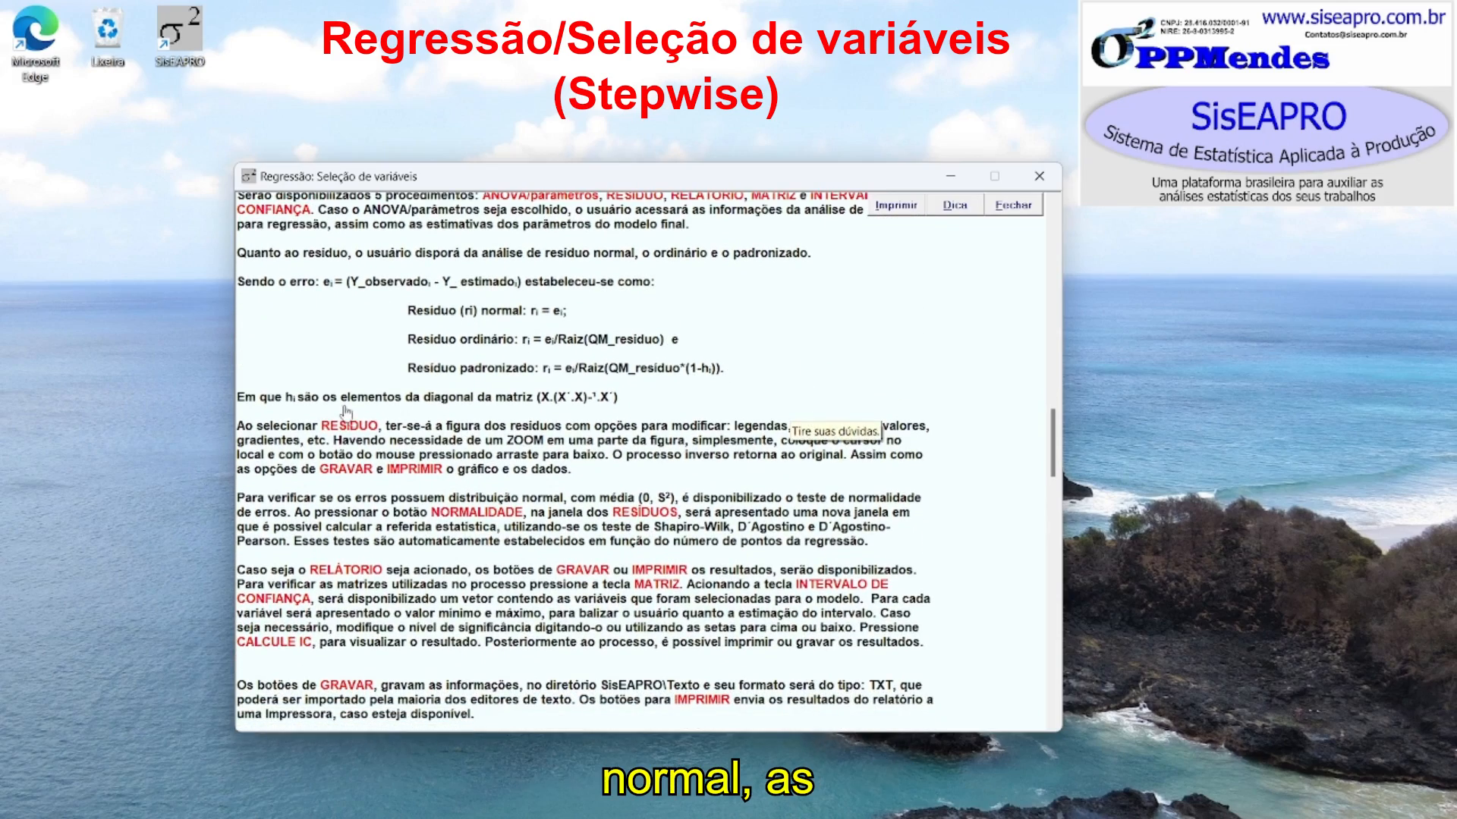
{"action": "scroll", "coordinate": [715, 418], "scroll_direction": "down", "scroll_amount": 2}
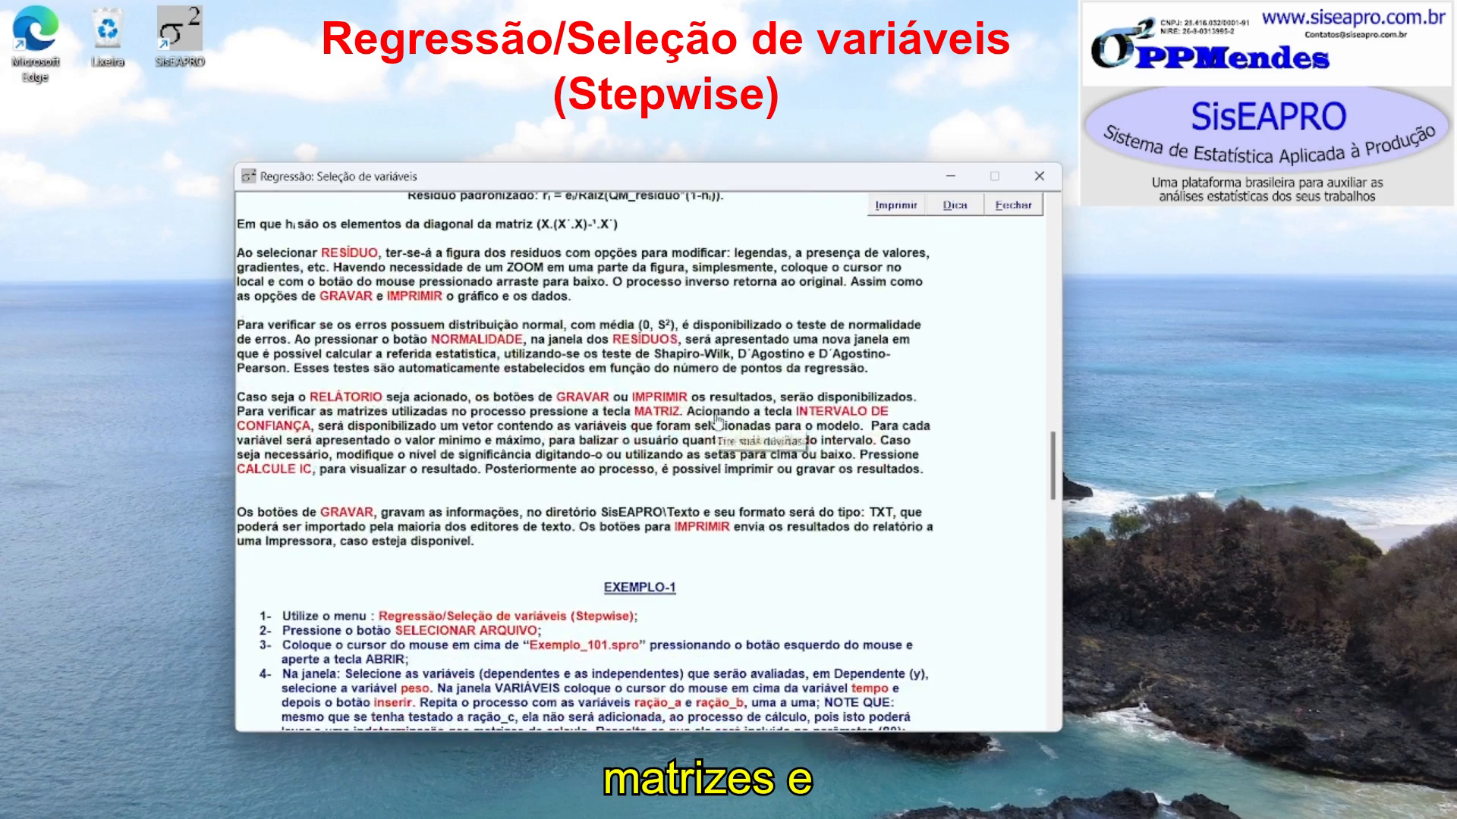
Review EXEMPLO-1 and EXEMPLO-2 in the help text, check which data file the first example uses, and close the help
{"action": "scroll", "coordinate": [715, 420], "scroll_direction": "down", "scroll_amount": 7}
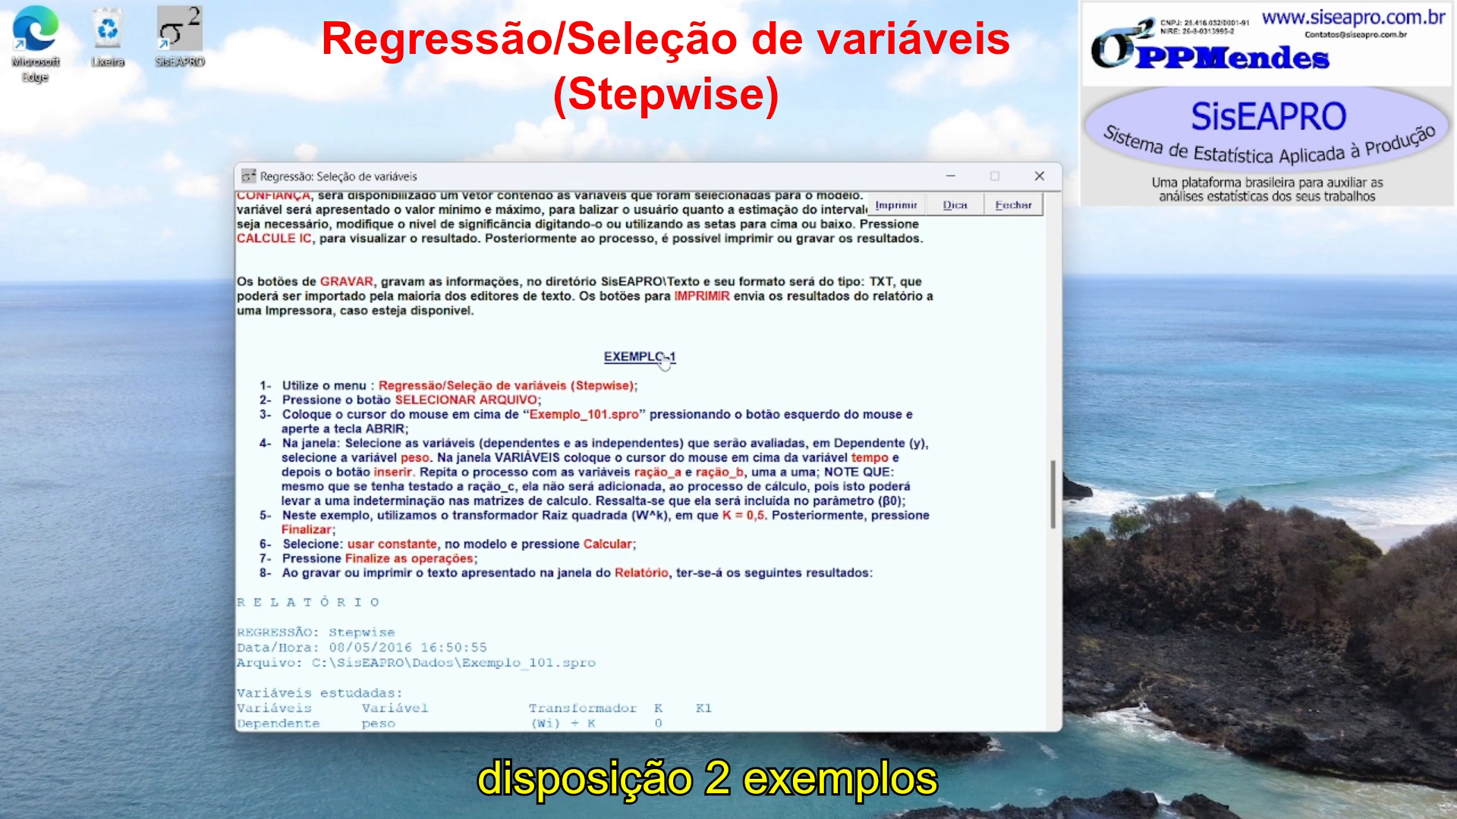
{"action": "scroll", "coordinate": [751, 391], "scroll_direction": "down", "scroll_amount": 10}
{"action": "scroll", "coordinate": [763, 390], "scroll_direction": "down", "scroll_amount": 5}
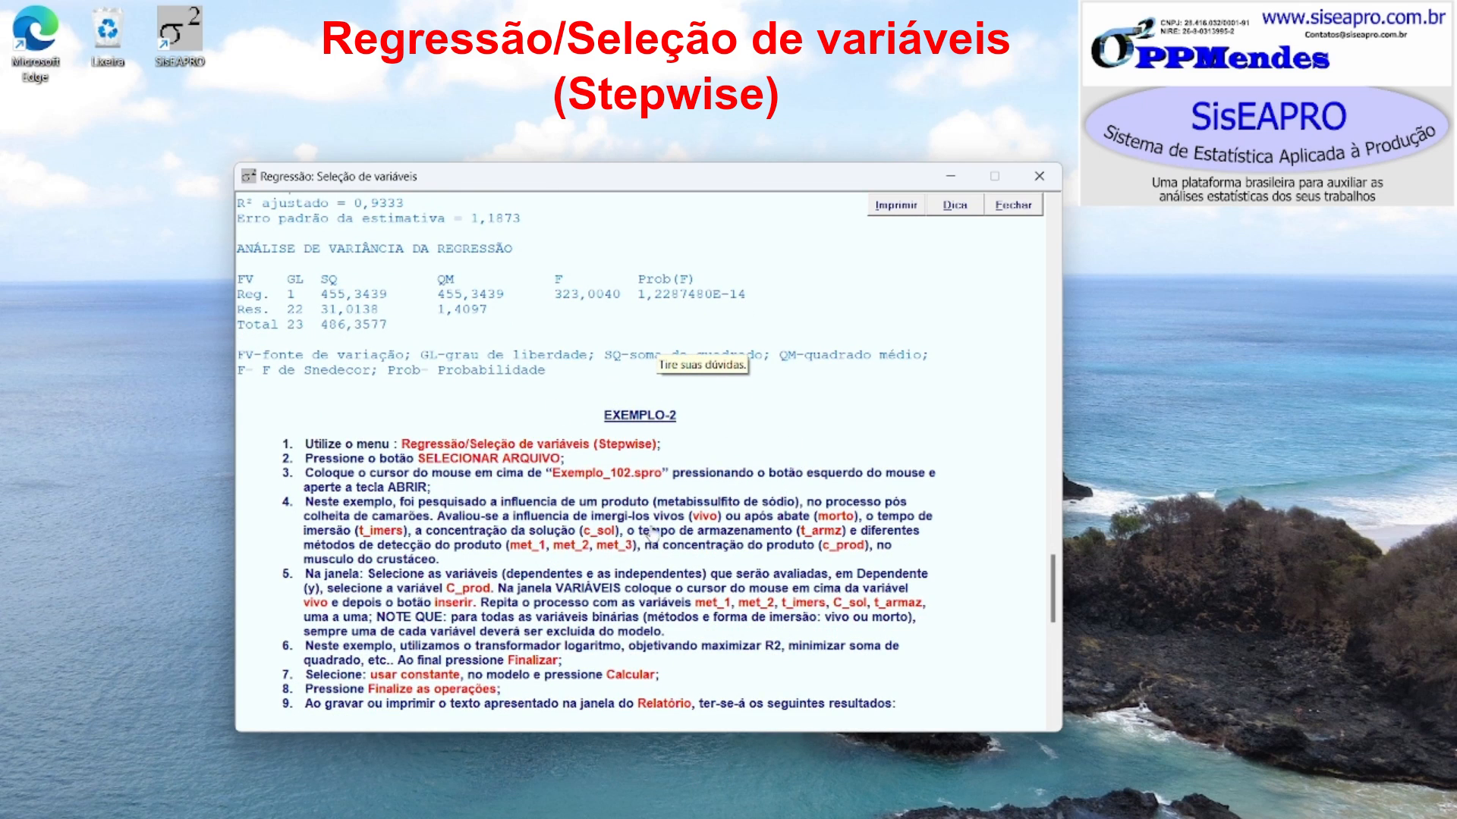
{"action": "scroll", "coordinate": [650, 530], "scroll_direction": "up", "scroll_amount": 9}
{"action": "scroll", "coordinate": [650, 530], "scroll_direction": "up", "scroll_amount": 4}
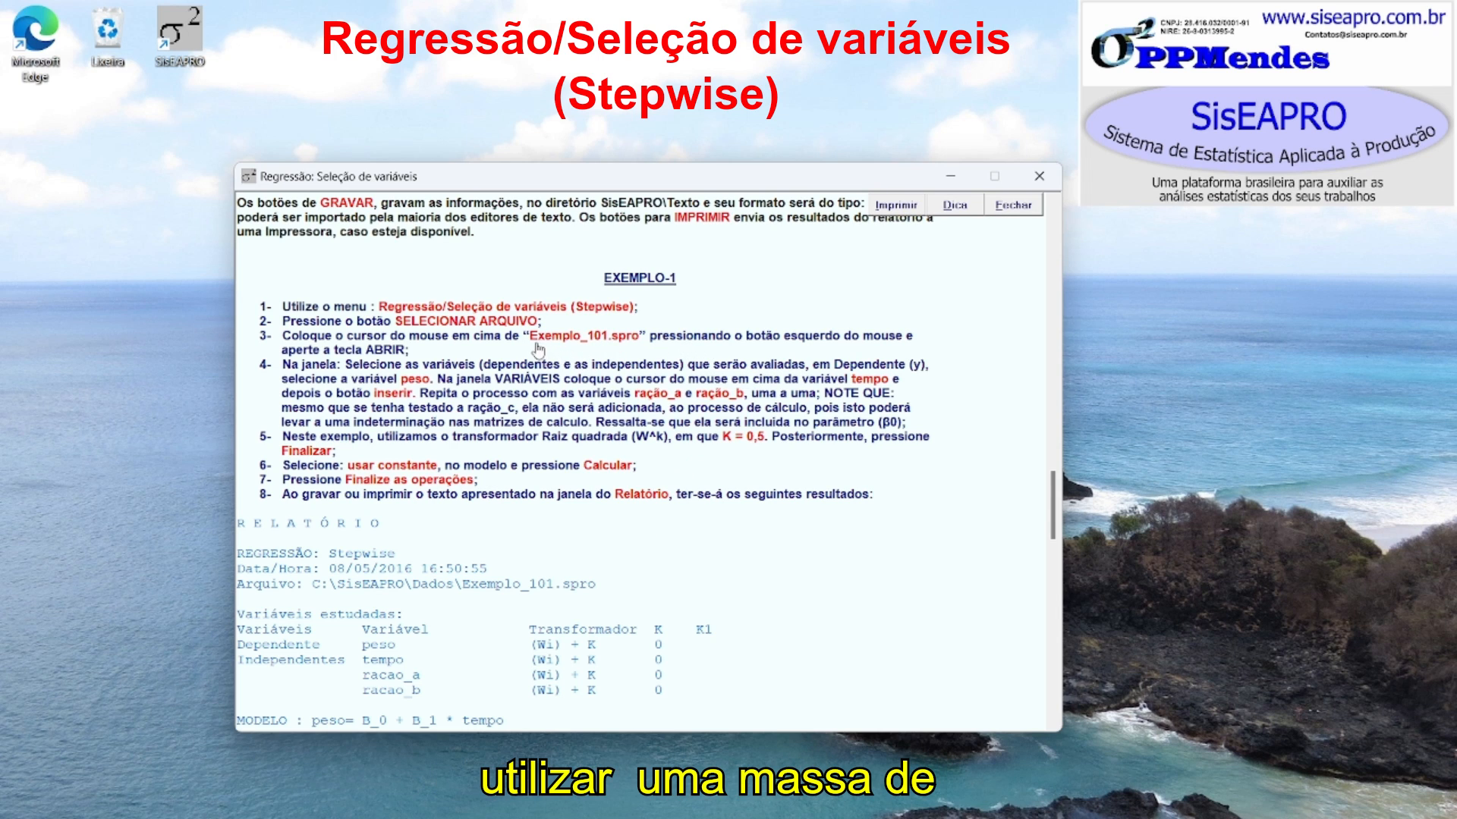
{"action": "left_click_drag", "start_coordinate": [531, 338], "coordinate": [618, 347]}
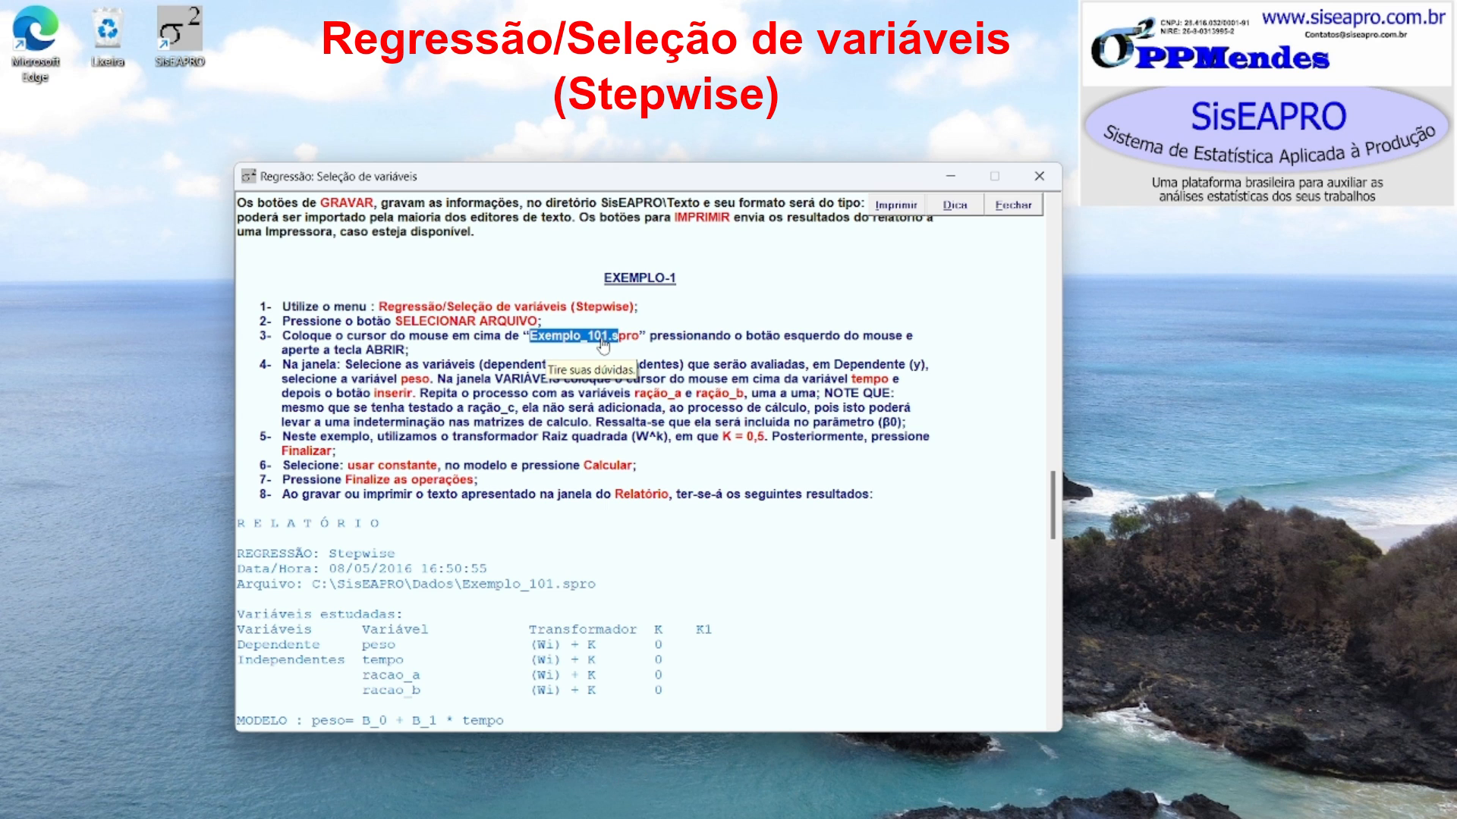
{"action": "left_click", "coordinate": [1040, 176]}
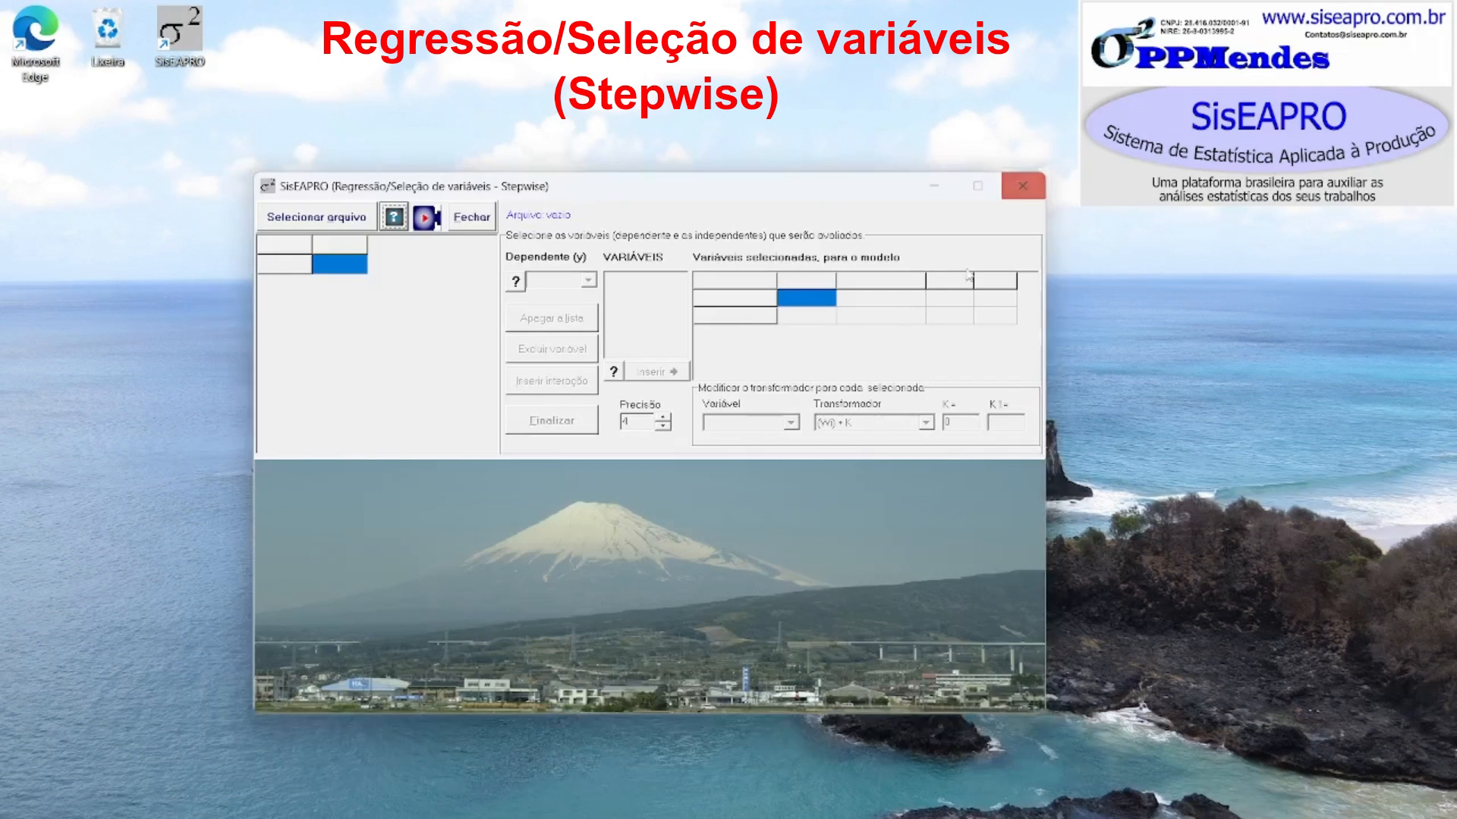
Load the data file Exemplo_101 from the Dados folder into the stepwise routine
{"action": "left_click", "coordinate": [335, 220]}
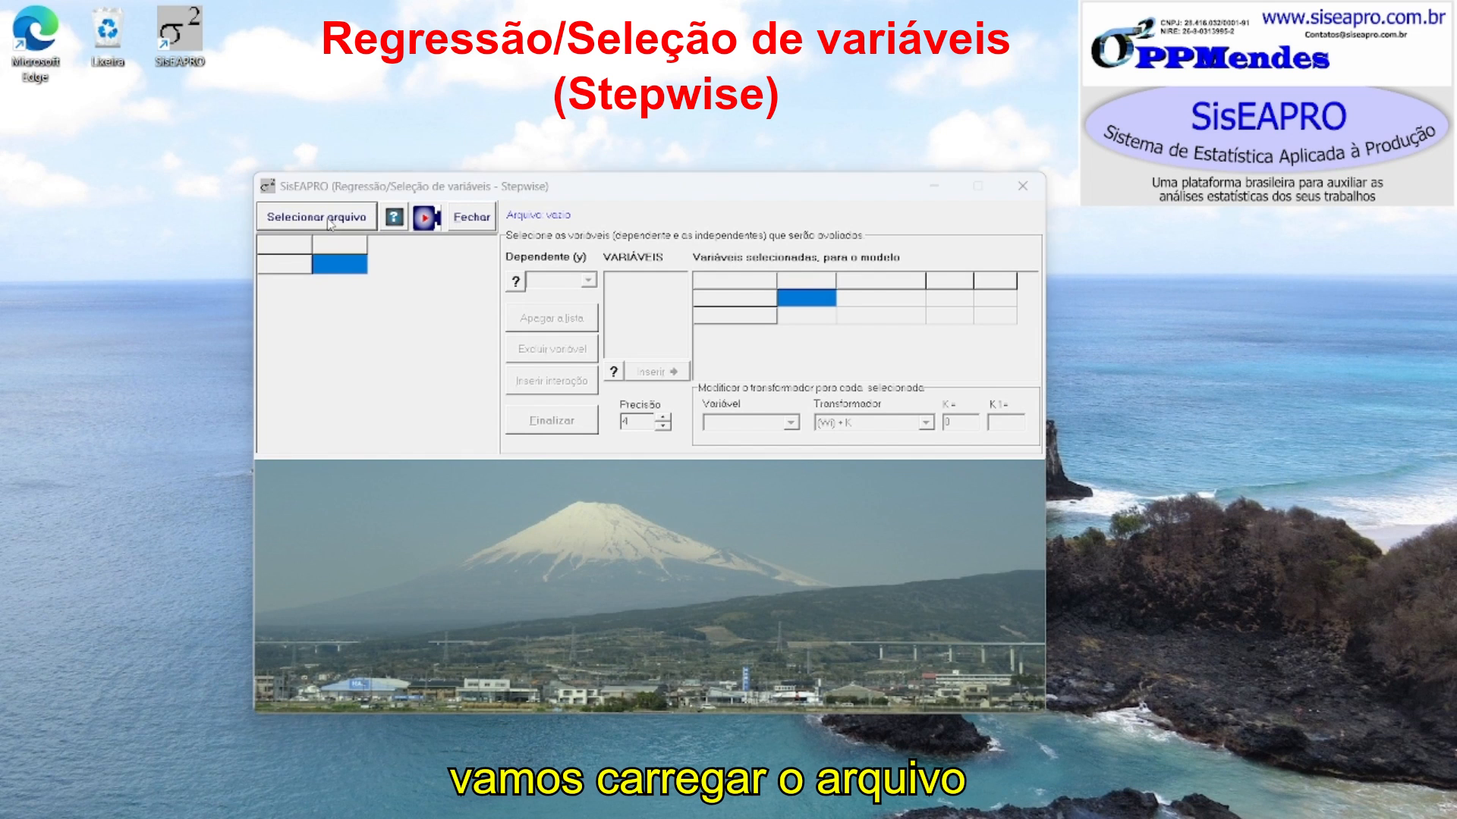
{"action": "left_click_drag", "start_coordinate": [1045, 258], "coordinate": [1061, 459]}
{"action": "scroll", "coordinate": [742, 425], "scroll_direction": "up", "scroll_amount": 1}
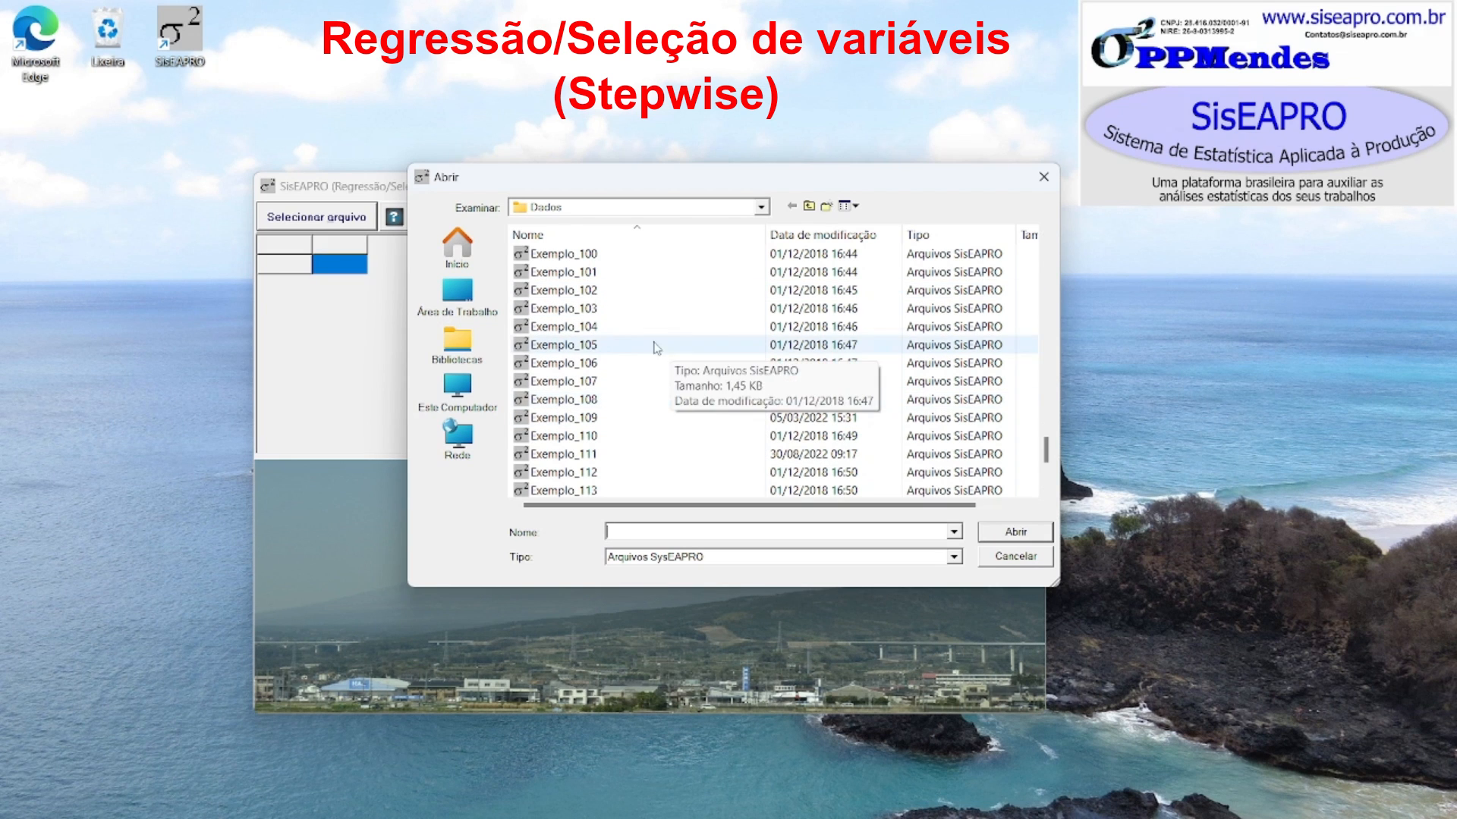
{"action": "double_click", "coordinate": [603, 273]}
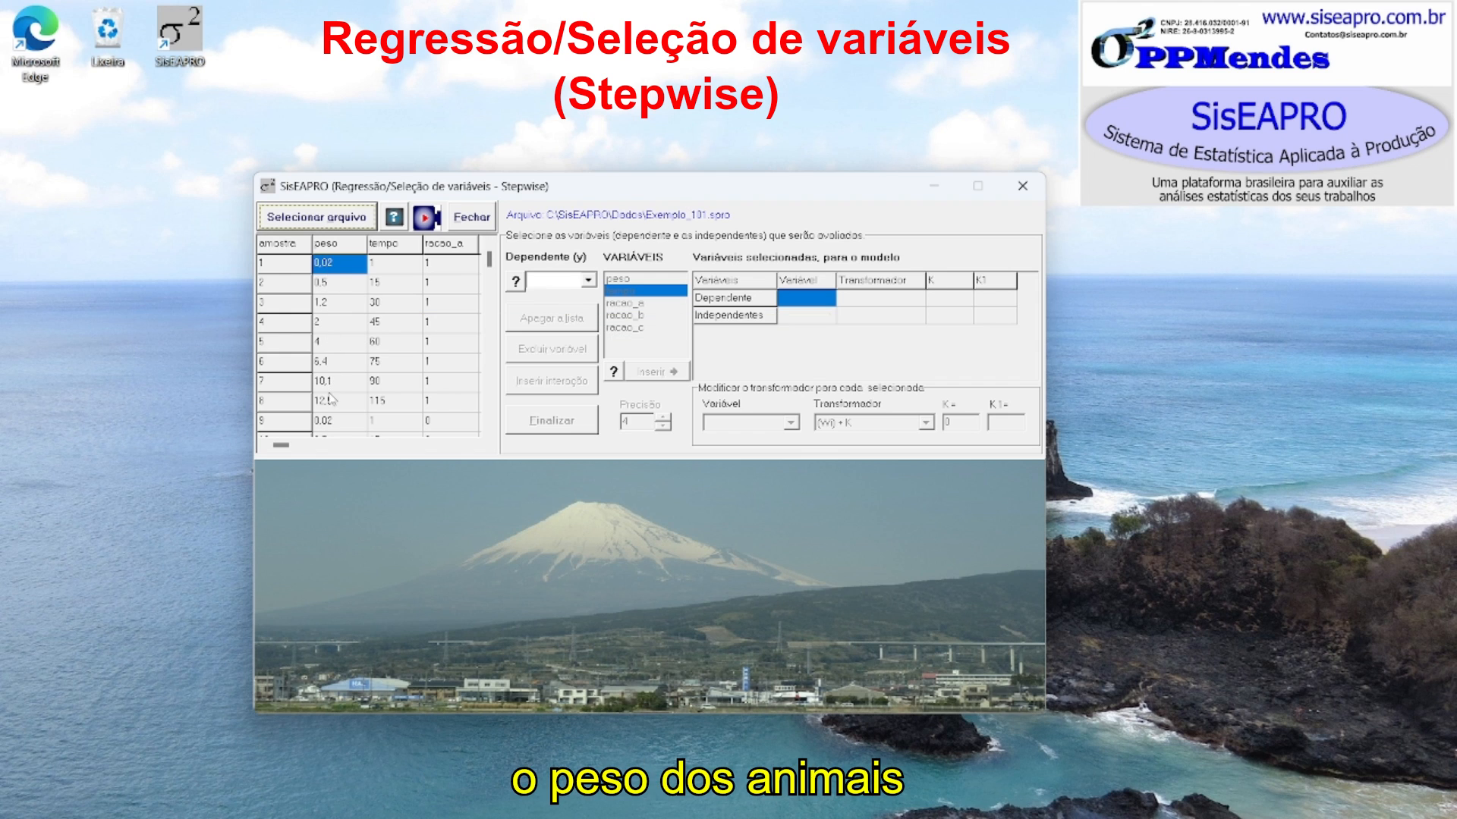
Examine the tempo values alongside the peso values for the first eight samples in the data table
{"action": "left_click", "coordinate": [395, 266]}
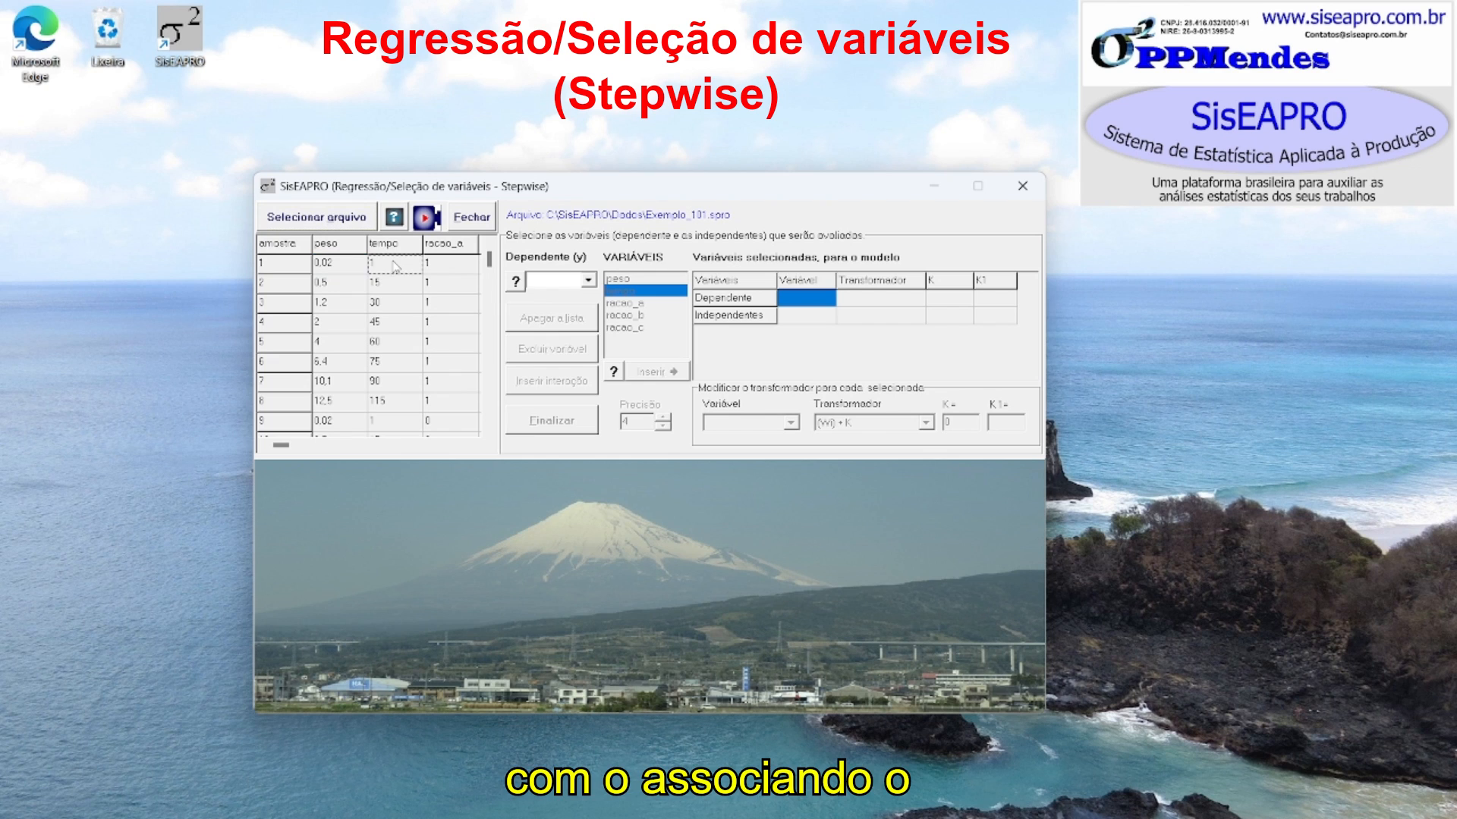
{"action": "left_click", "coordinate": [399, 303]}
{"action": "left_click_drag", "start_coordinate": [402, 328], "coordinate": [413, 408]}
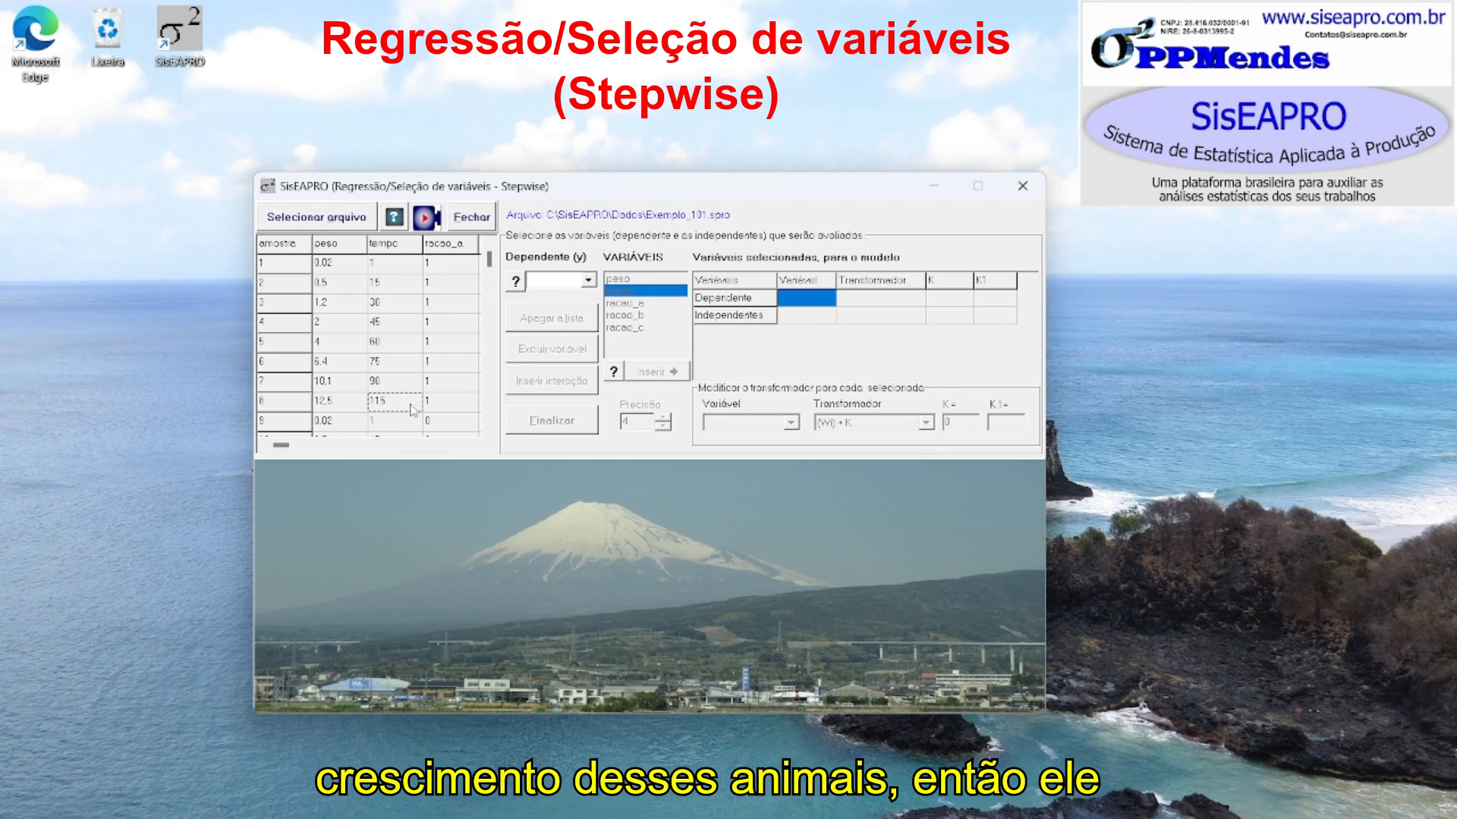
{"action": "left_click", "coordinate": [391, 270]}
{"action": "left_click", "coordinate": [391, 284]}
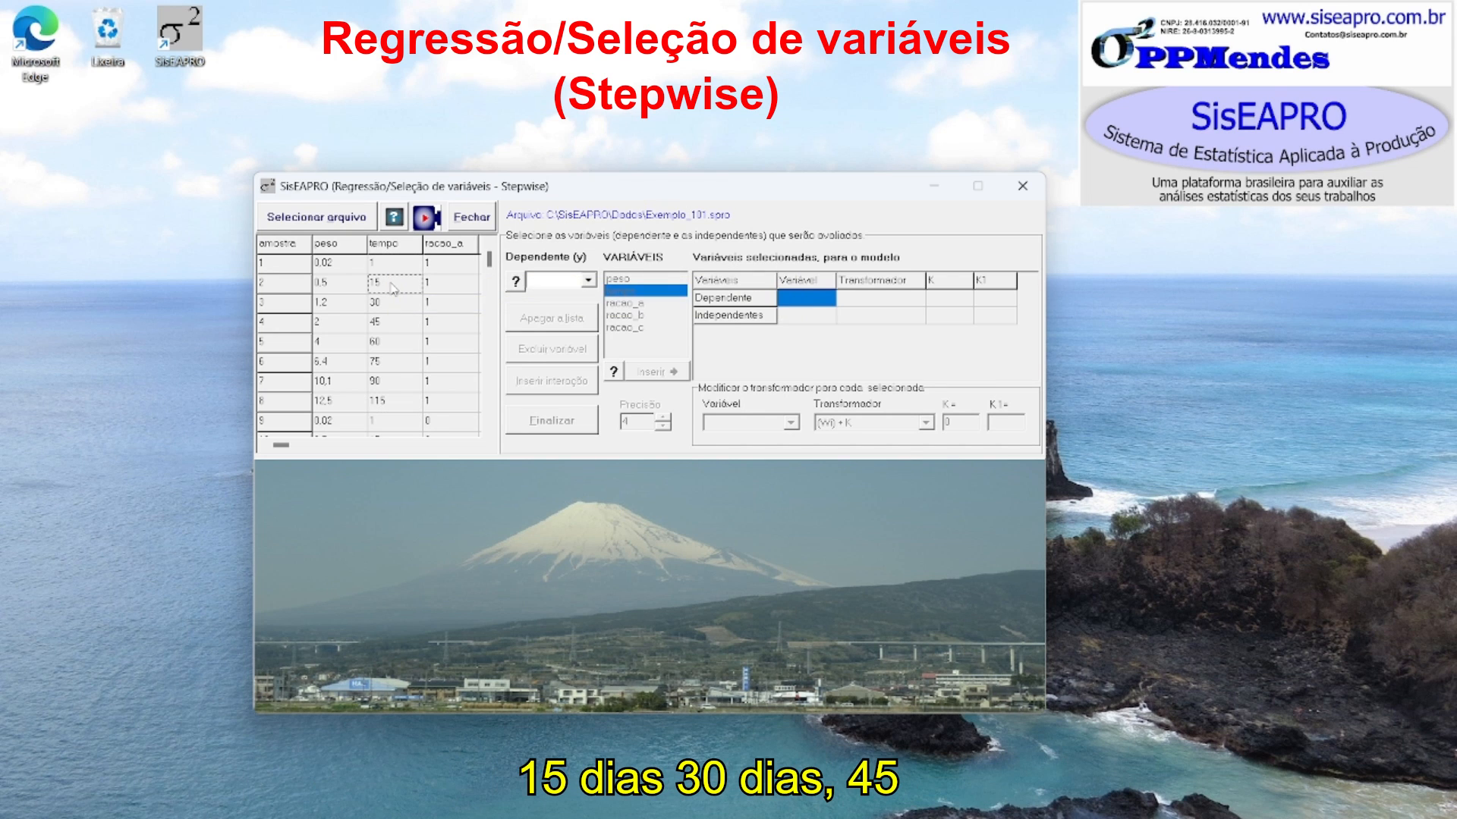
{"action": "left_click_drag", "start_coordinate": [391, 308], "coordinate": [394, 390]}
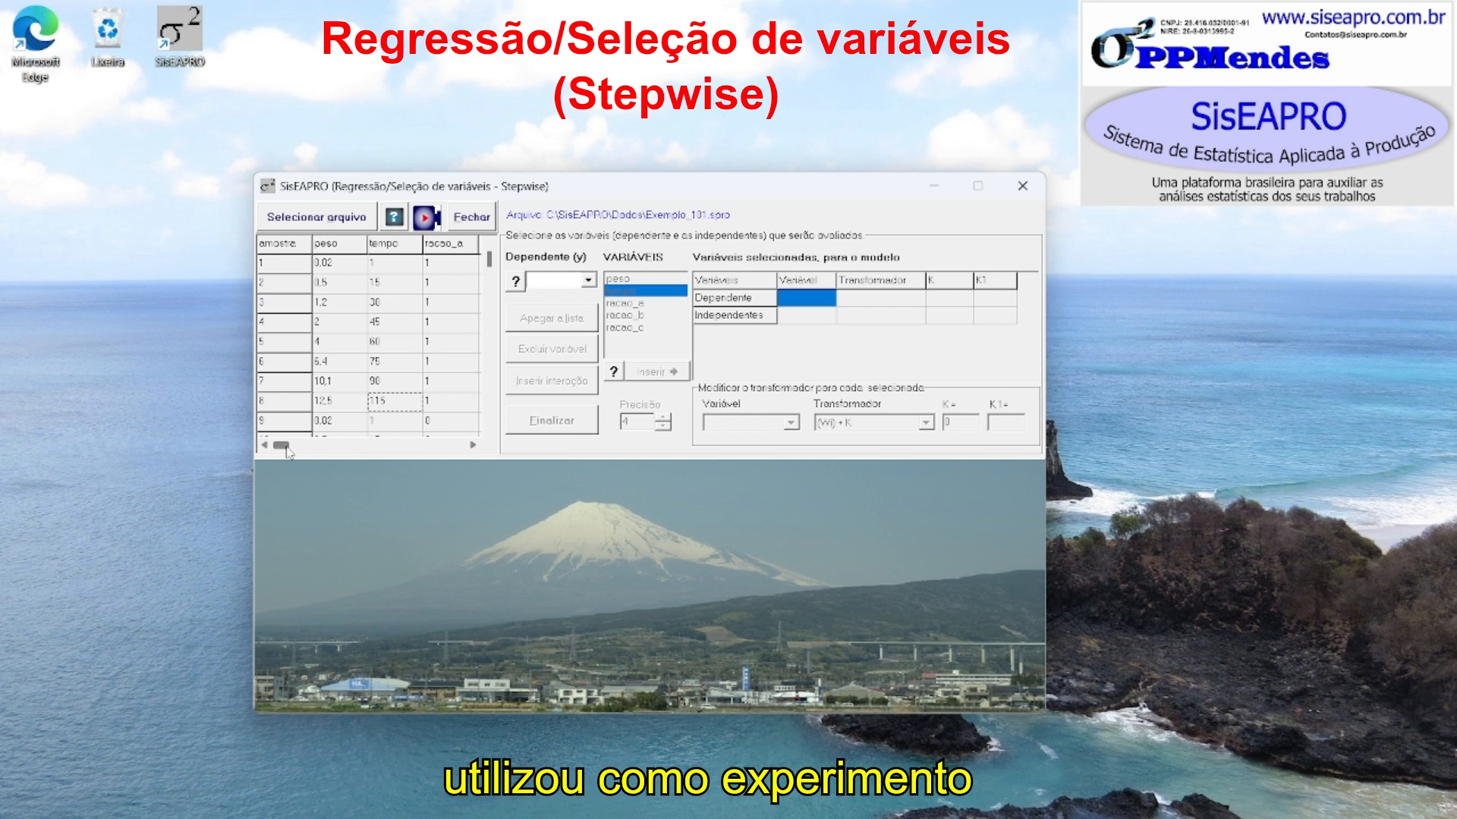
Inspect the racao_a, racao_b and racao_c columns and the repeated samples further down the data table
{"action": "left_click", "coordinate": [473, 448]}
{"action": "left_click", "coordinate": [473, 448]}
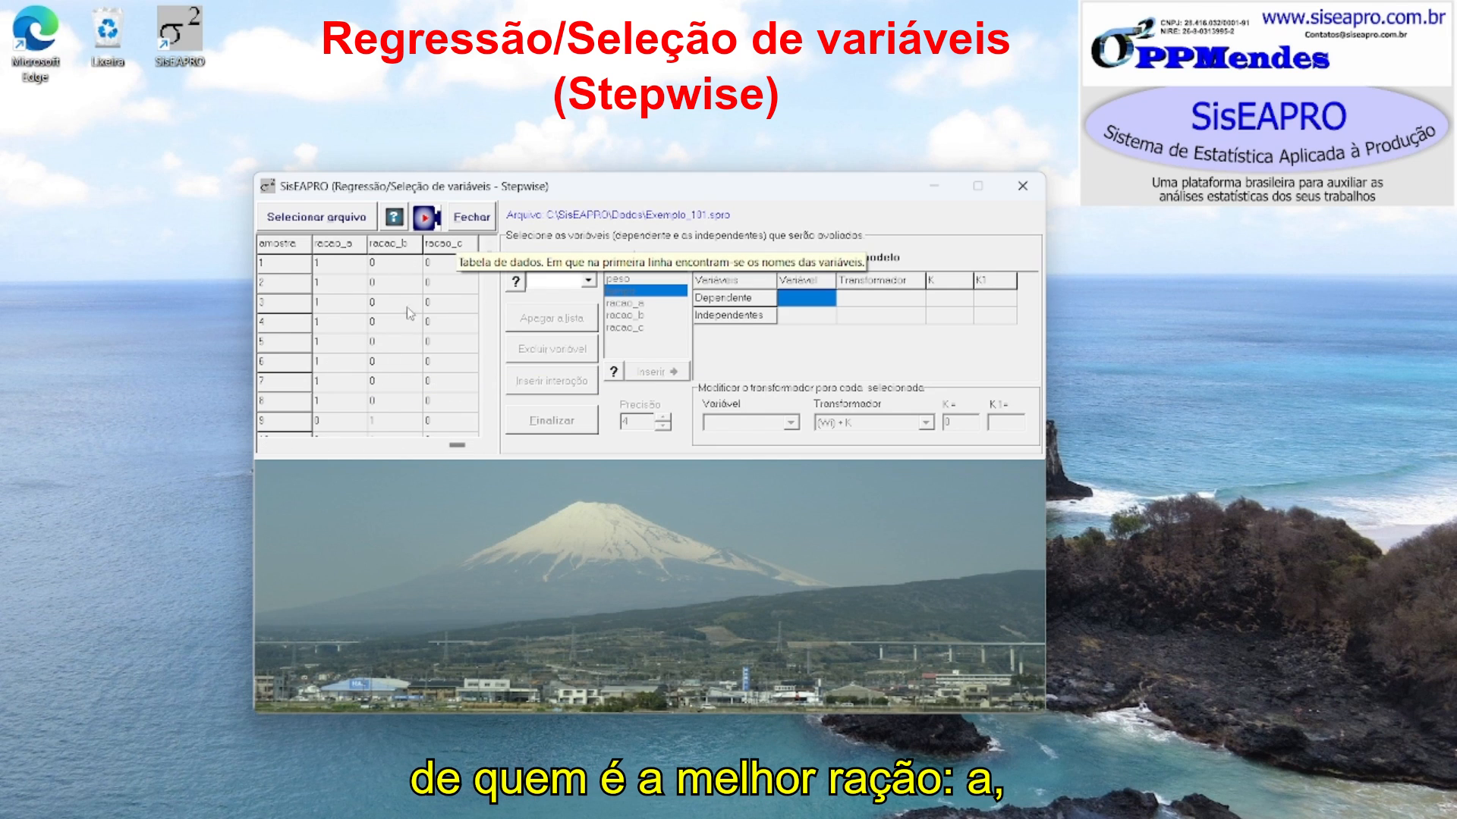
{"action": "left_click_drag", "start_coordinate": [457, 445], "coordinate": [280, 471]}
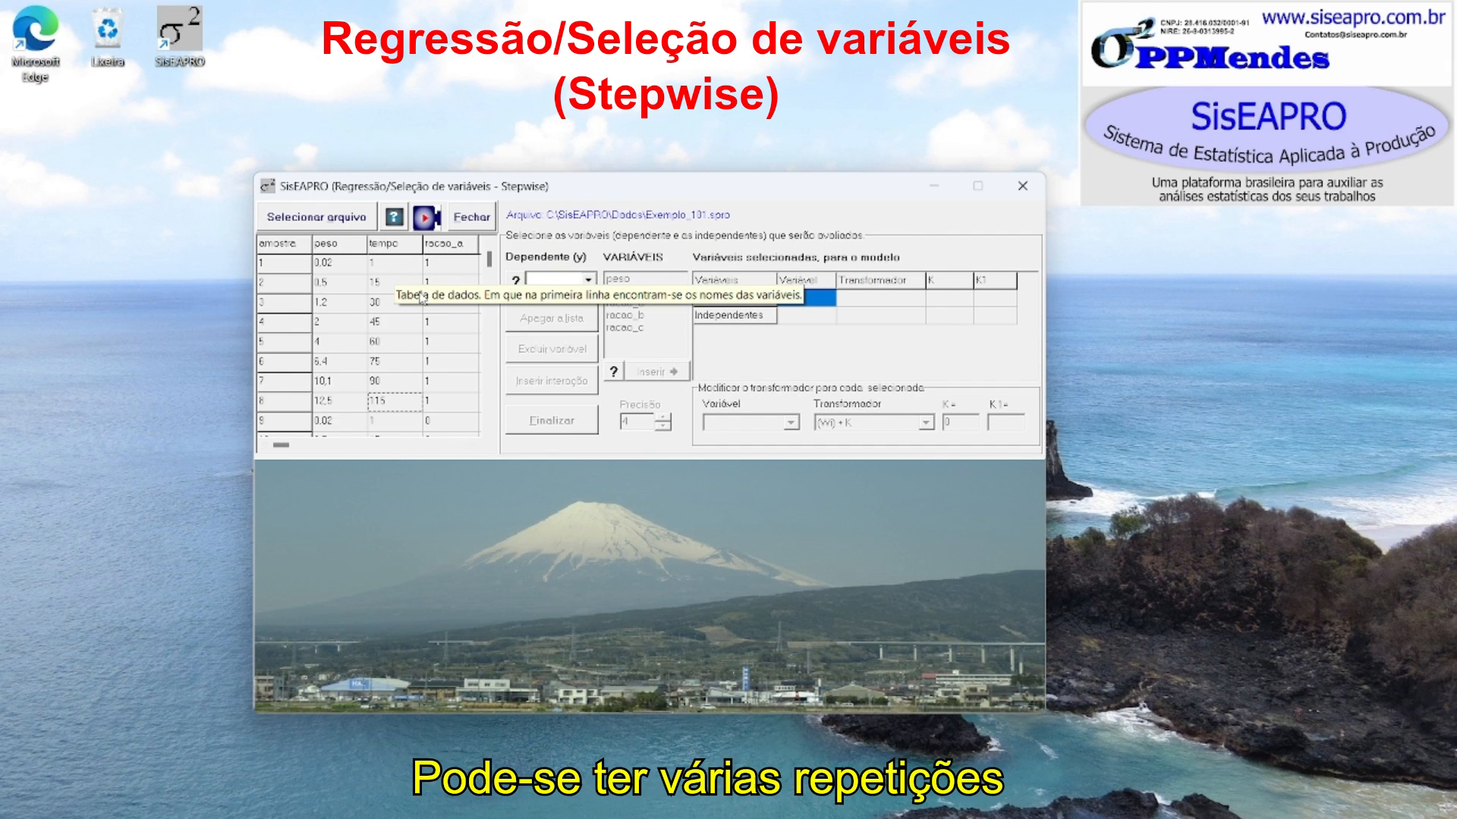
{"action": "scroll", "coordinate": [436, 320], "scroll_direction": "down", "scroll_amount": 3}
{"action": "scroll", "coordinate": [444, 335], "scroll_direction": "up", "scroll_amount": 3}
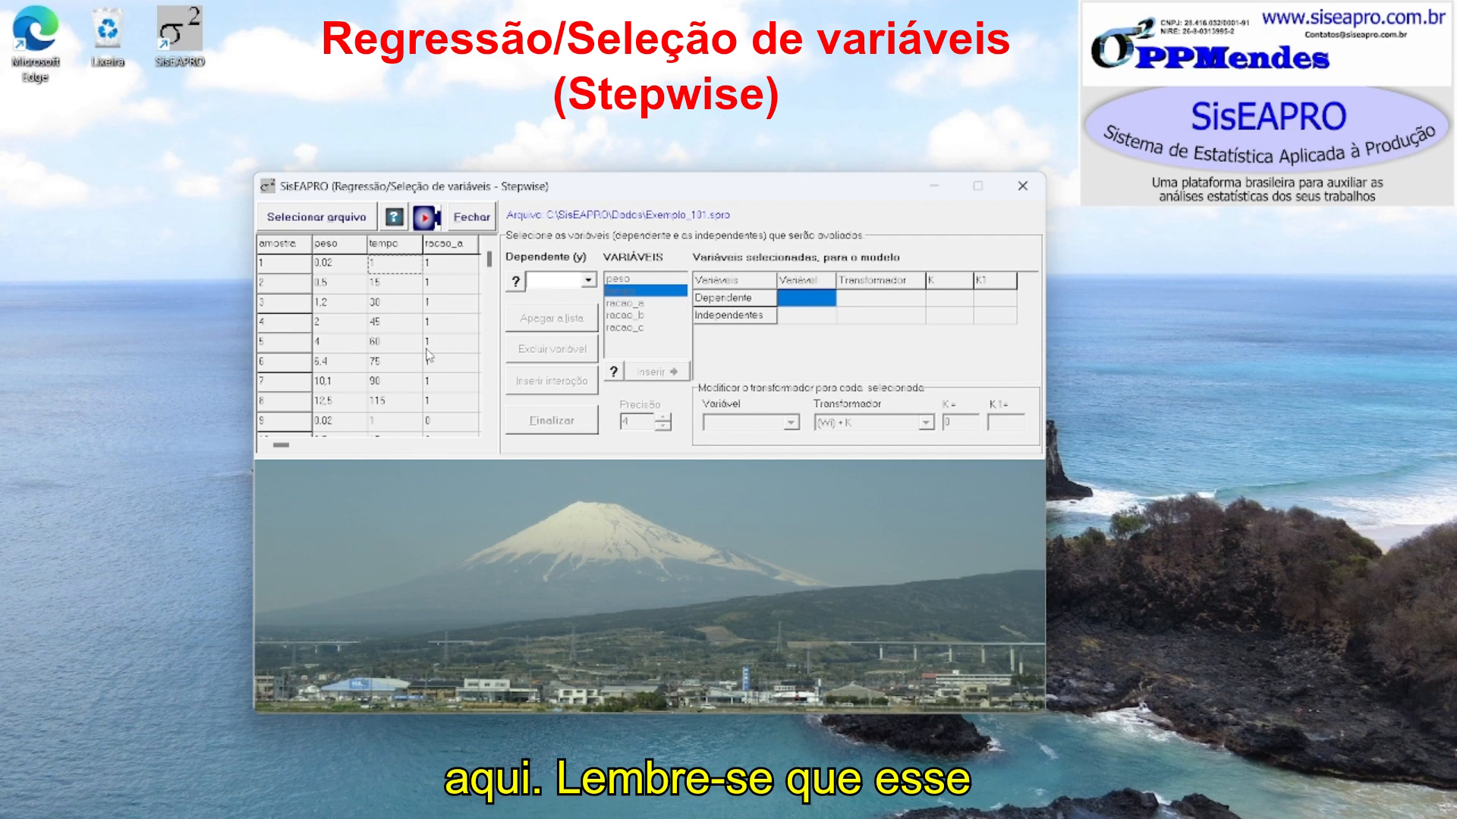
{"action": "left_click", "coordinate": [474, 446]}
{"action": "left_click", "coordinate": [474, 446]}
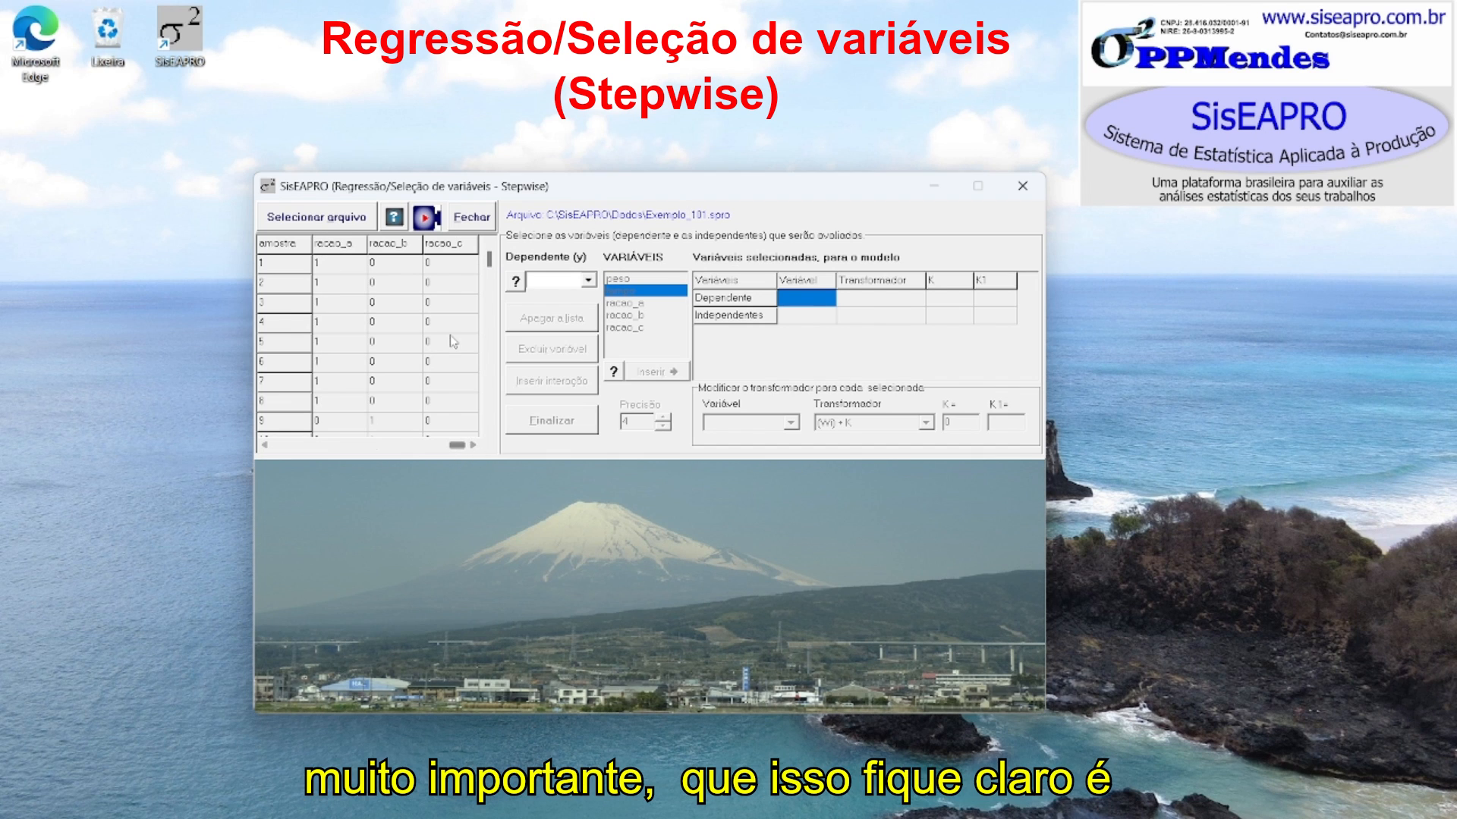
{"action": "mouse_move", "coordinate": [450, 337]}
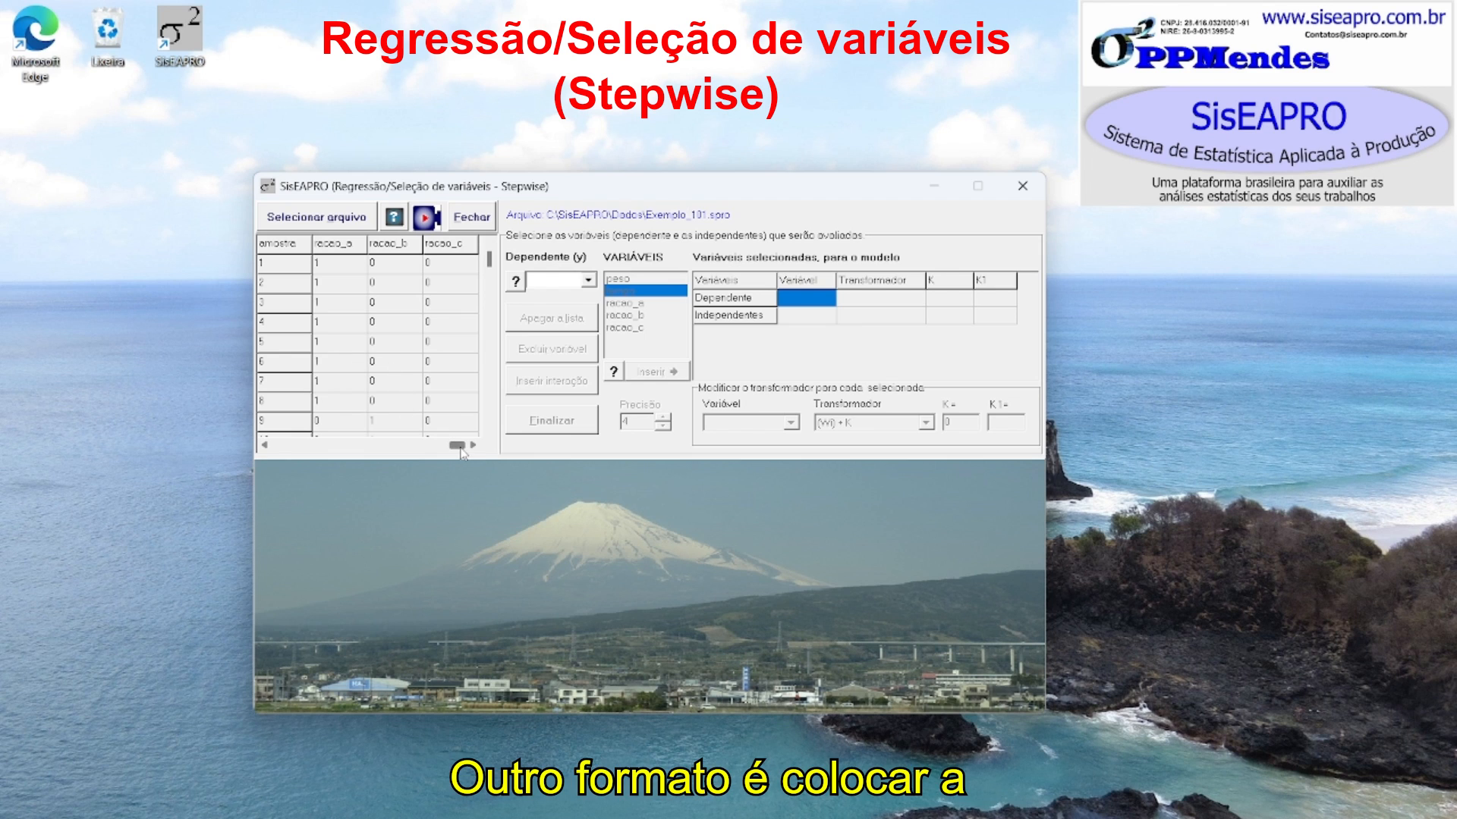
Compare the racao_a and racao_b indicator values of the first sample, and check racao_a beside peso and tempo
{"action": "left_click", "coordinate": [333, 270]}
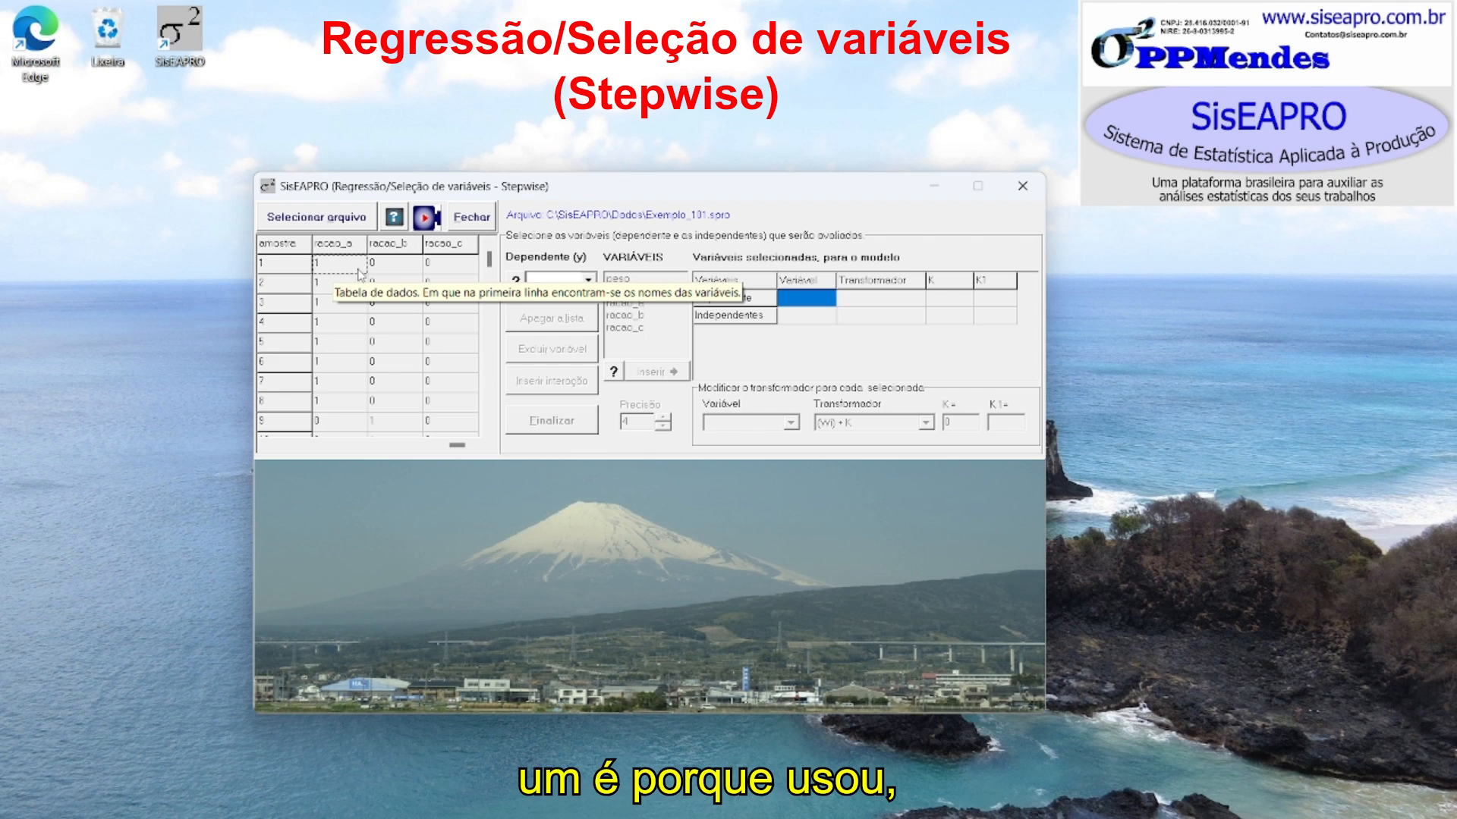
{"action": "left_click", "coordinate": [398, 265]}
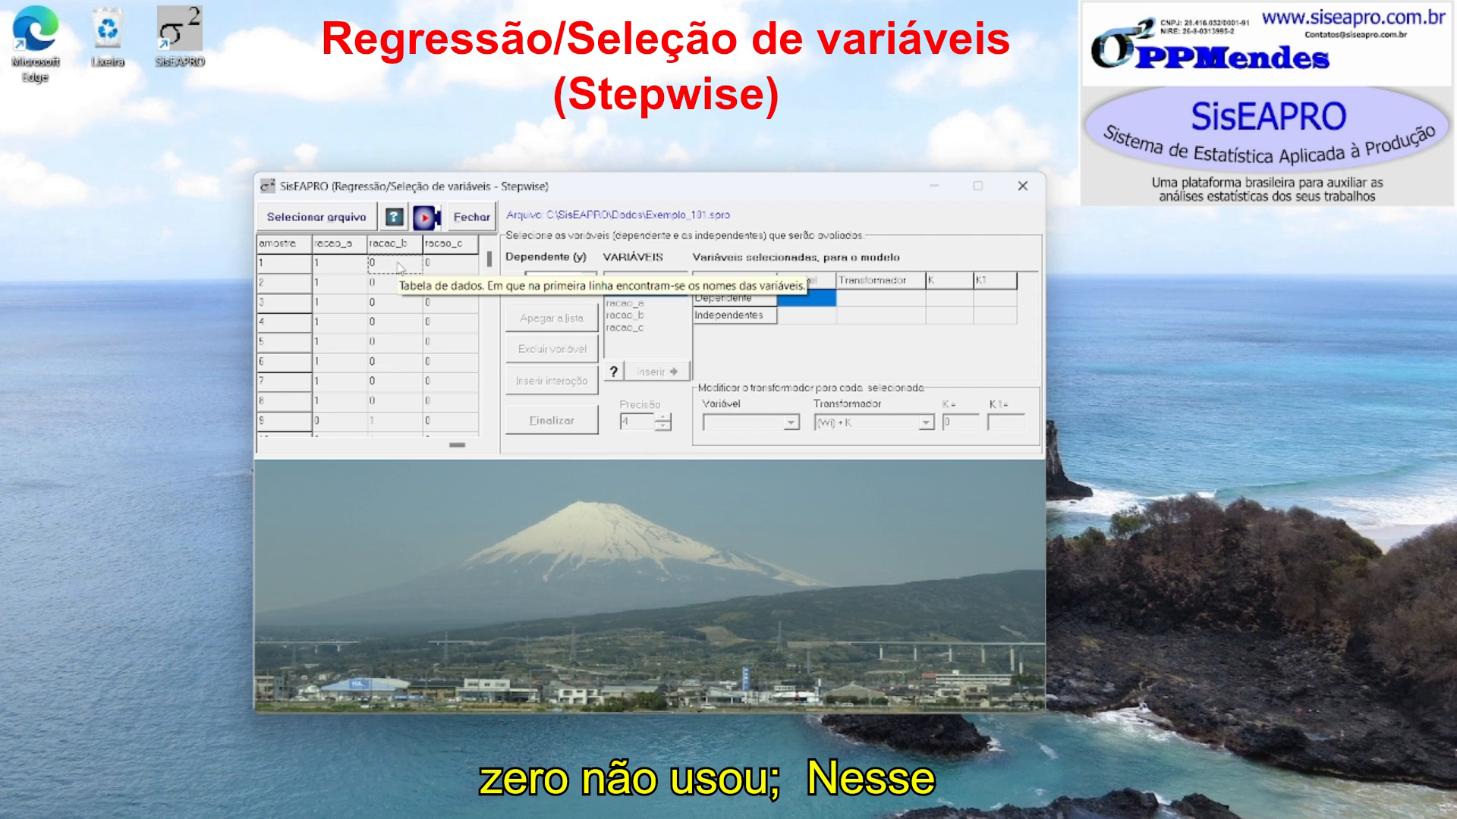
{"action": "left_click", "coordinate": [332, 265]}
{"action": "left_click", "coordinate": [396, 265]}
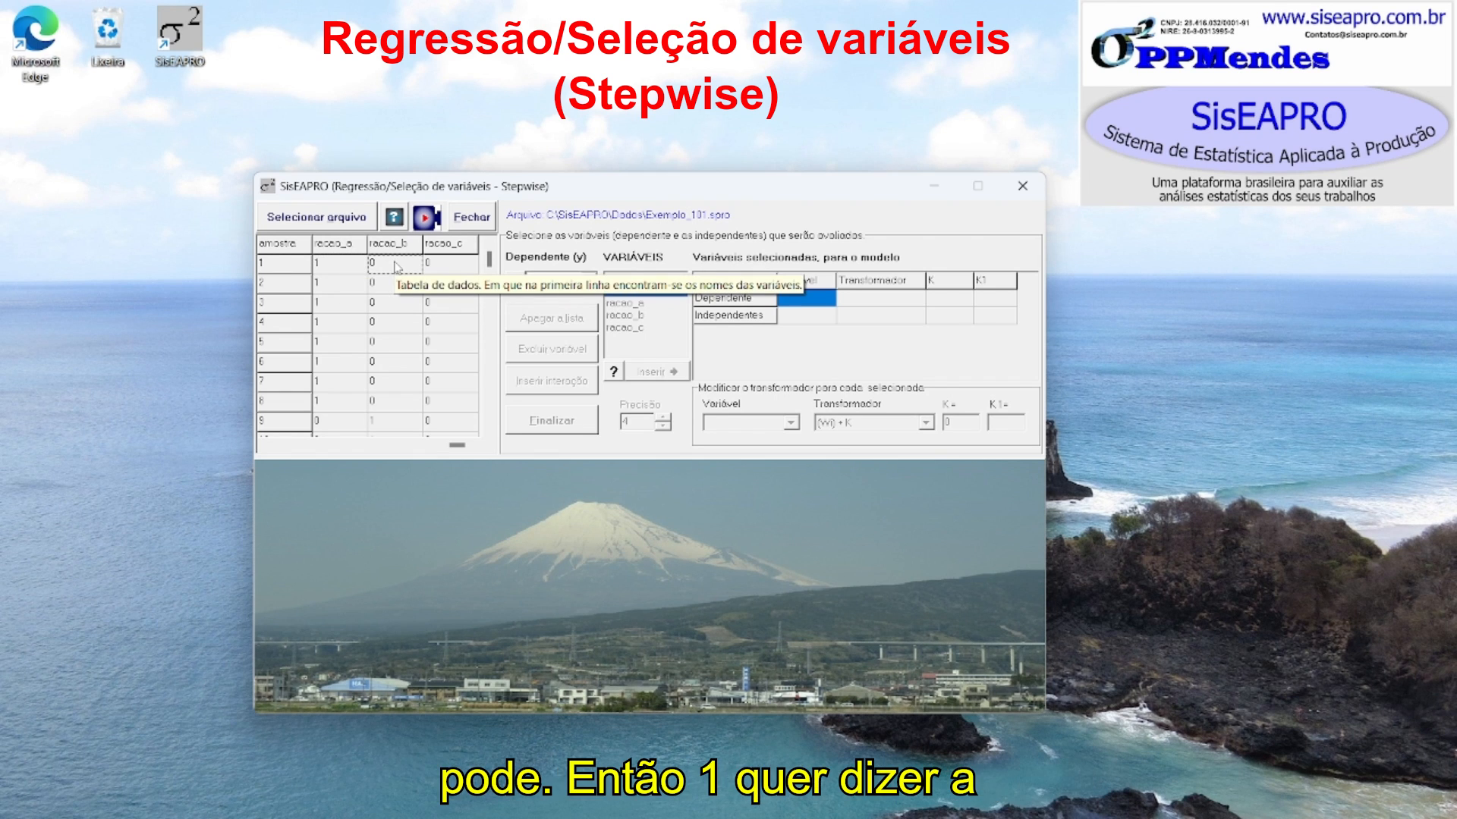
{"action": "left_click", "coordinate": [343, 267]}
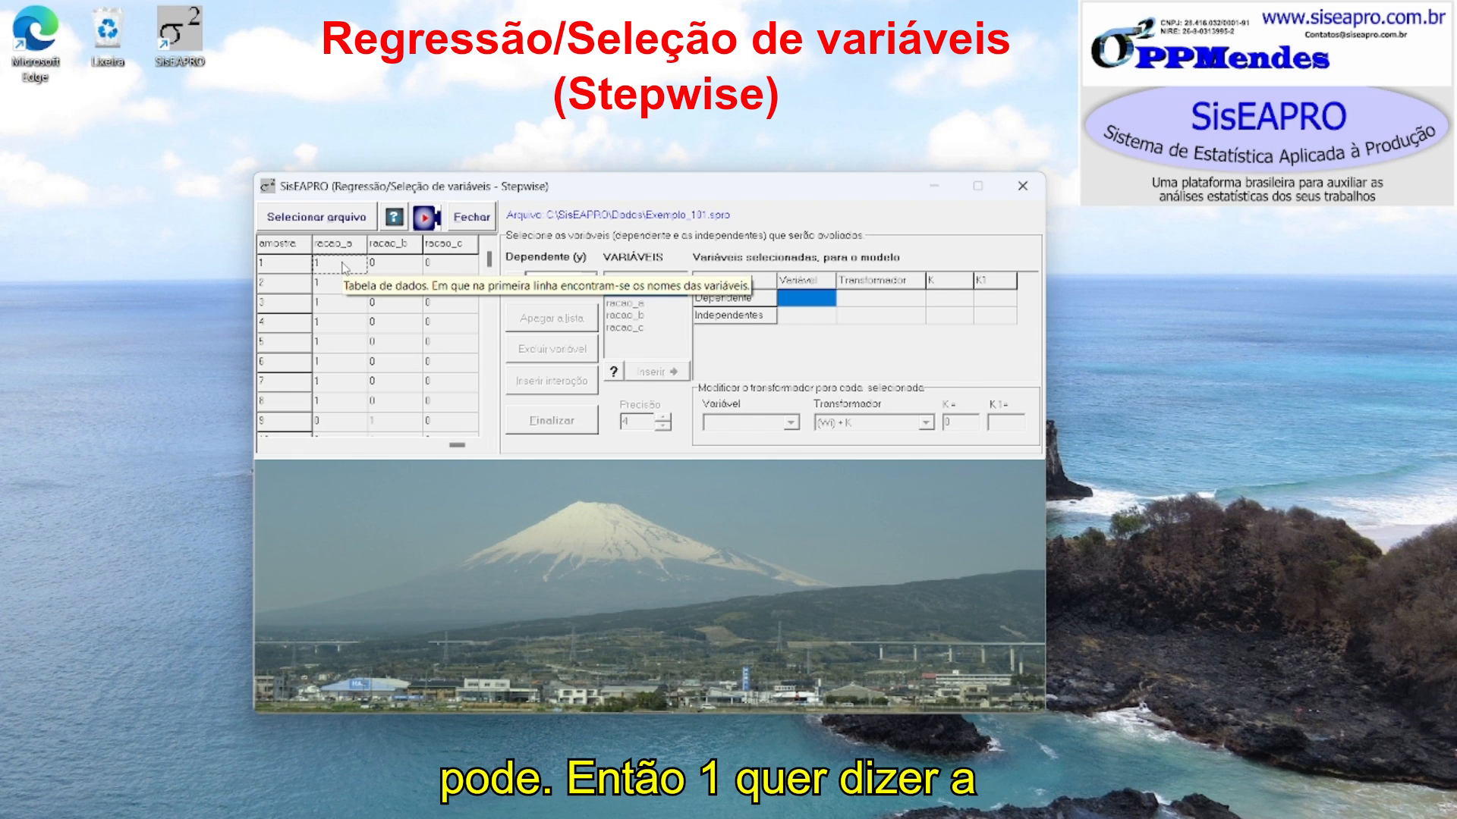
{"action": "left_click_drag", "start_coordinate": [457, 446], "coordinate": [274, 461]}
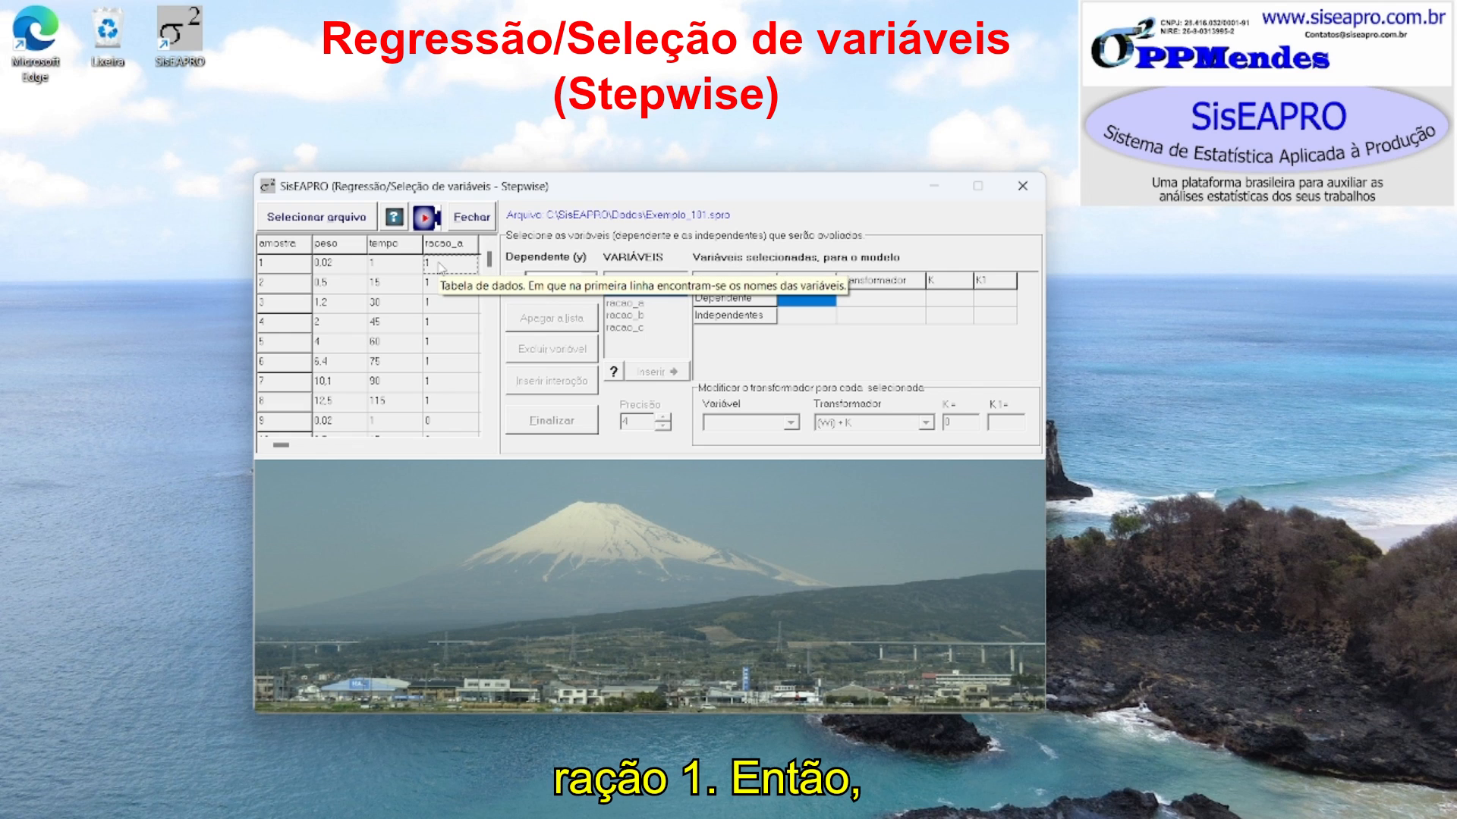
{"action": "left_click", "coordinate": [429, 385]}
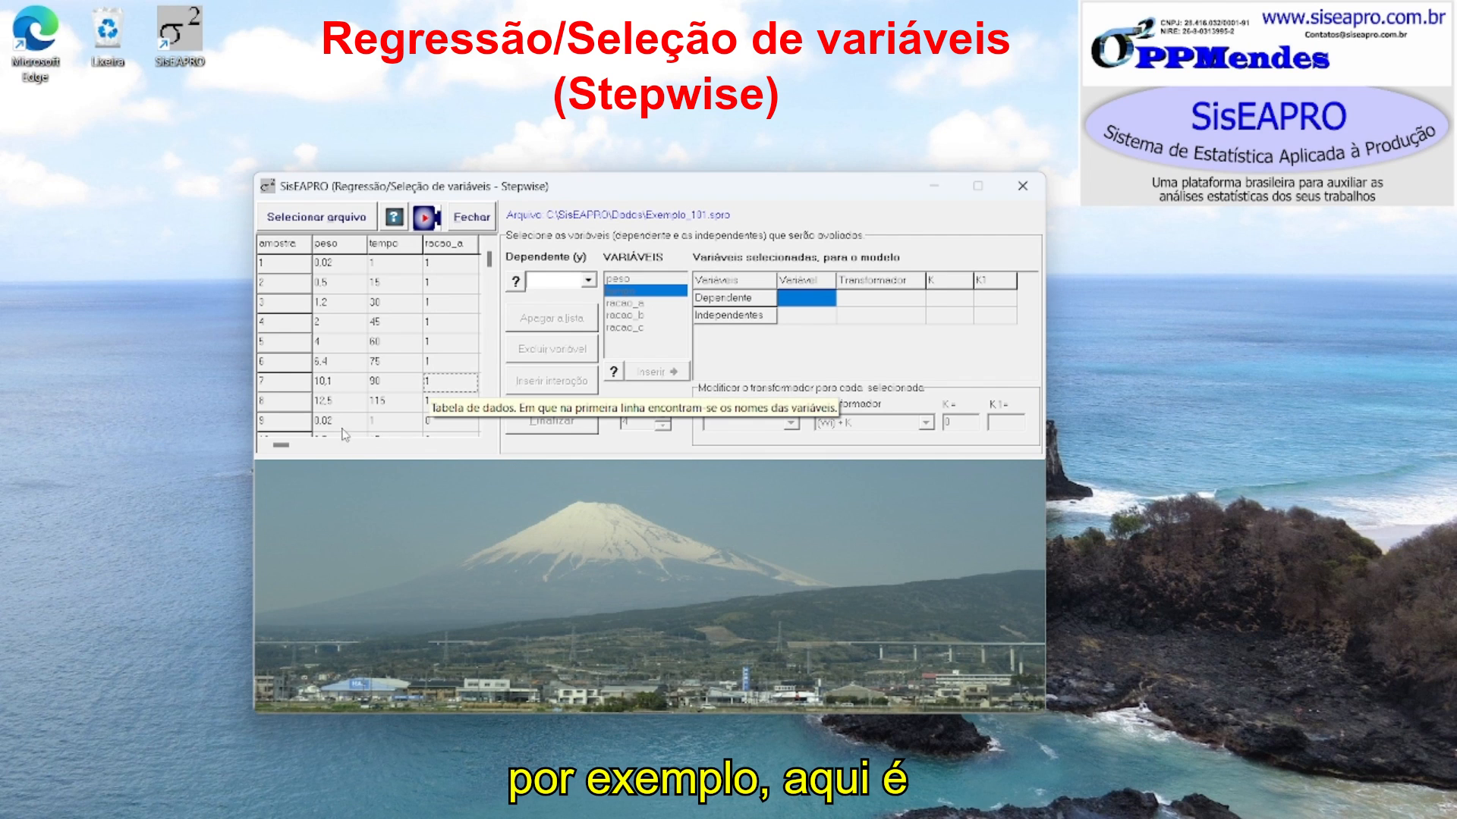
Examine sample 21 across its peso, tempo, racao_a, racao_b and racao_c values in the data table
{"action": "scroll", "coordinate": [331, 404], "scroll_direction": "down", "scroll_amount": 5}
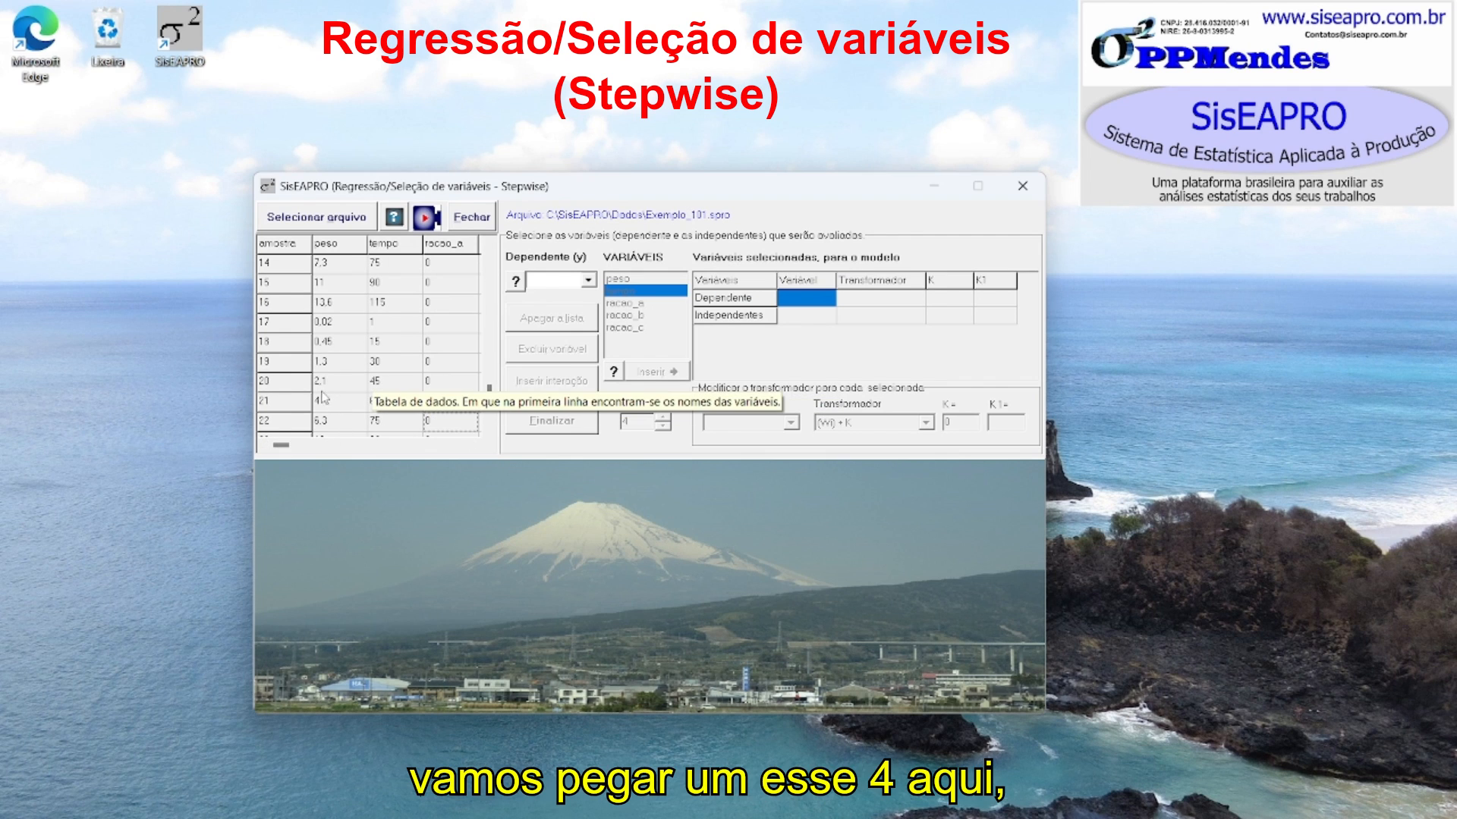
{"action": "left_click", "coordinate": [319, 404]}
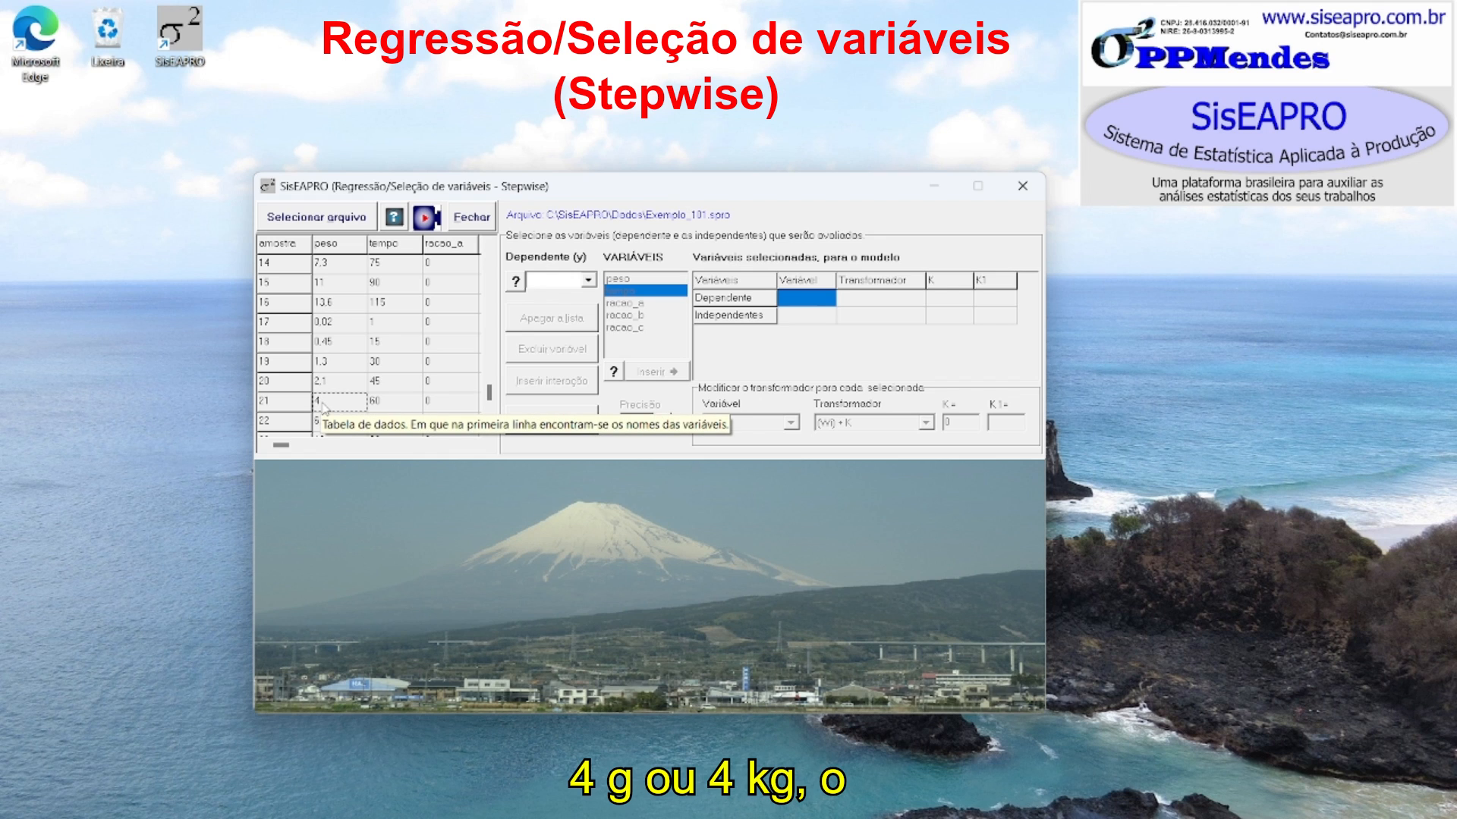
{"action": "left_click", "coordinate": [389, 406]}
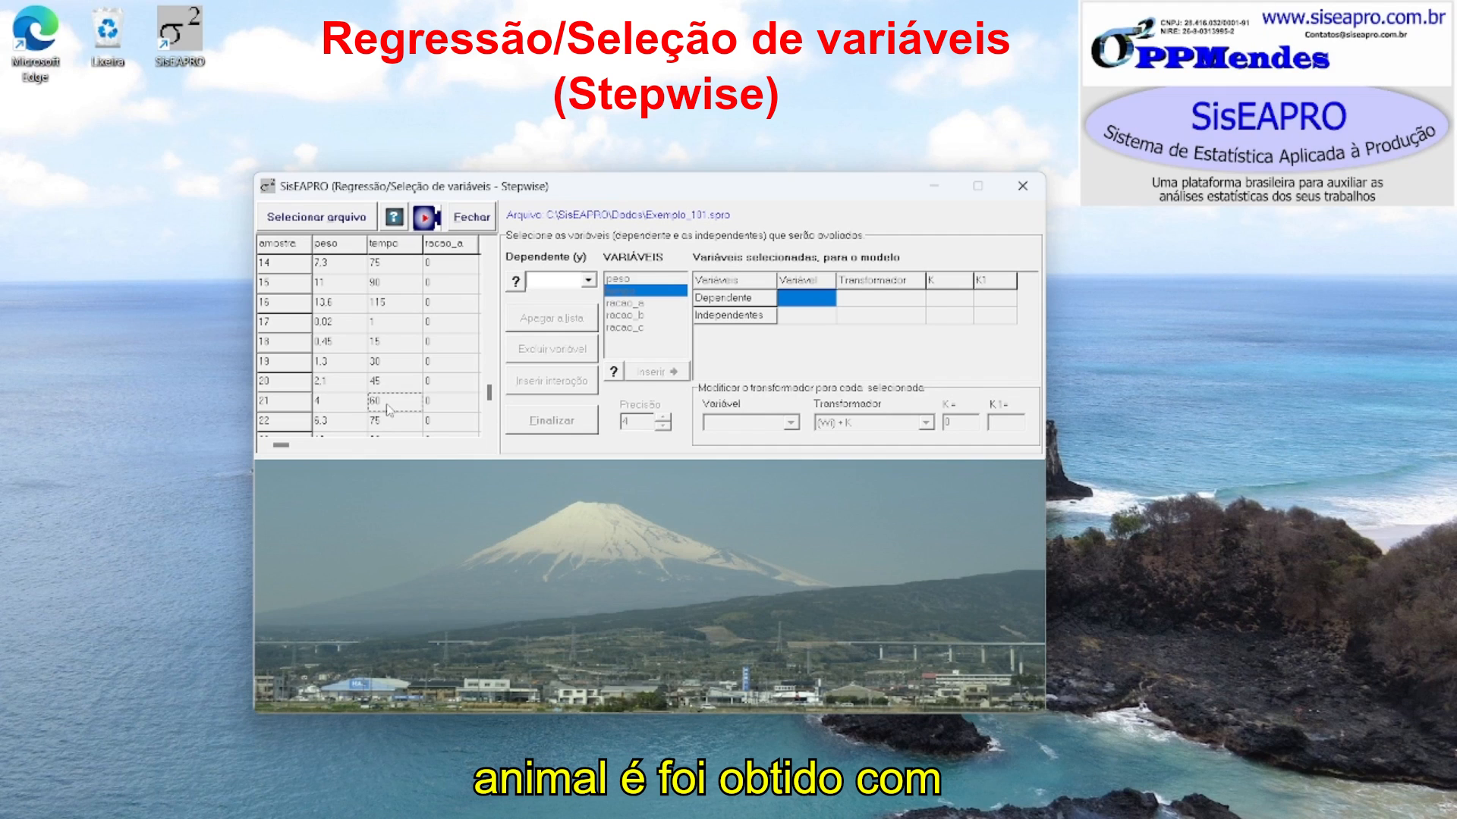
{"action": "left_click", "coordinate": [442, 404]}
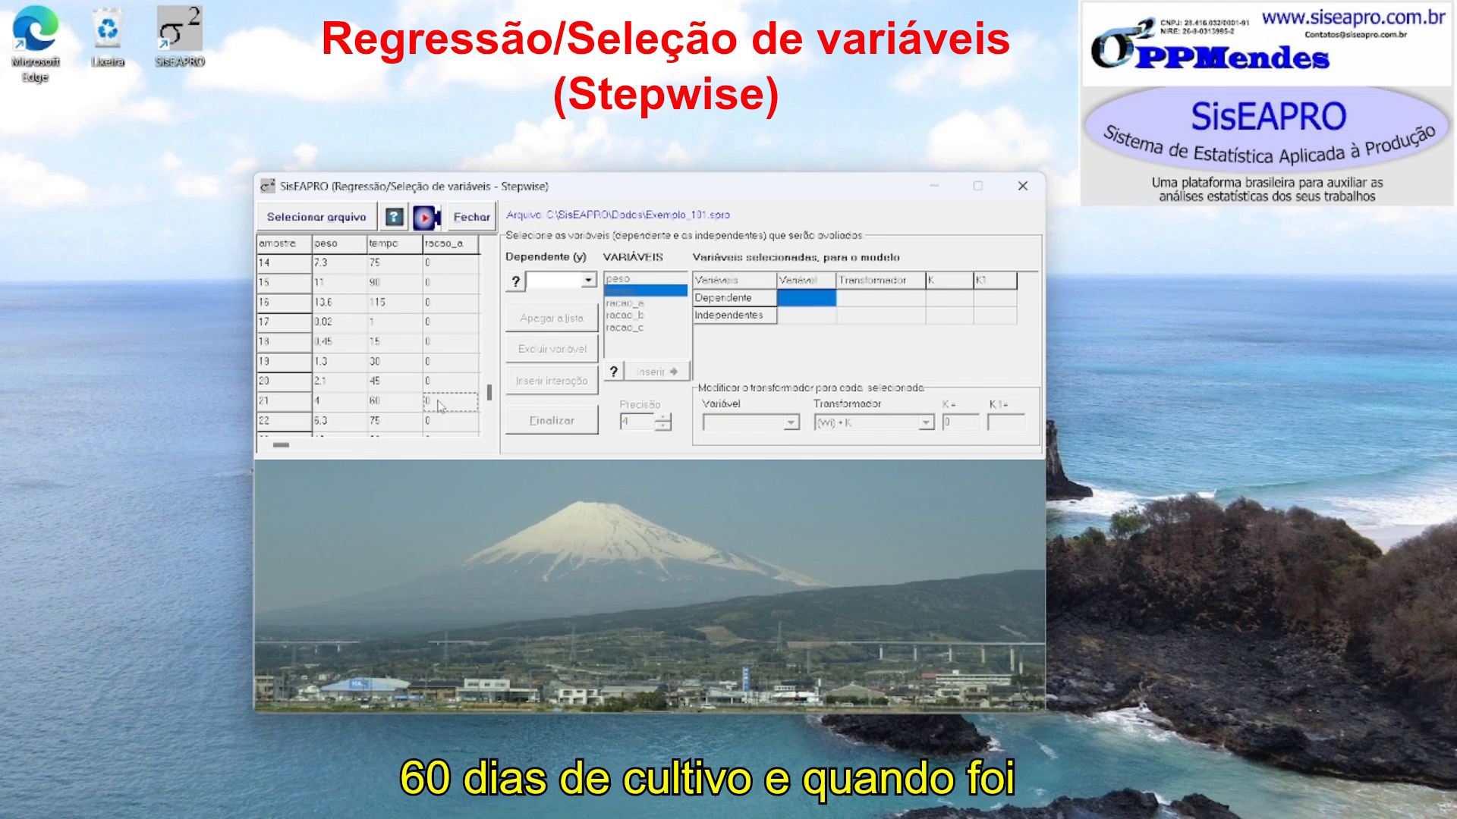
{"action": "key", "text": "Right"}
{"action": "key", "text": "Right"}
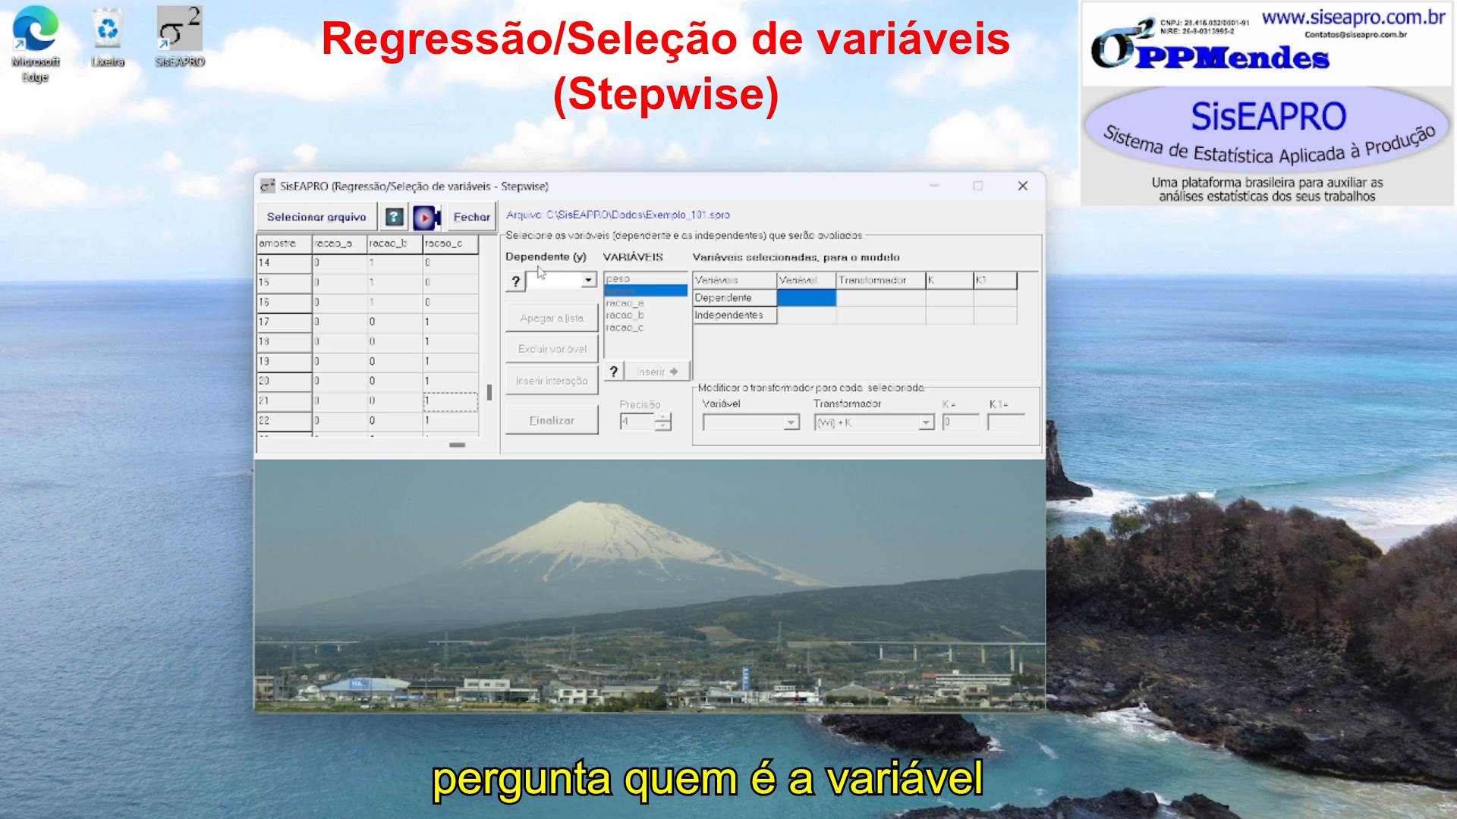
Set peso as the dependent variable and add tempo to the model as an independent variable
{"action": "left_click", "coordinate": [566, 280]}
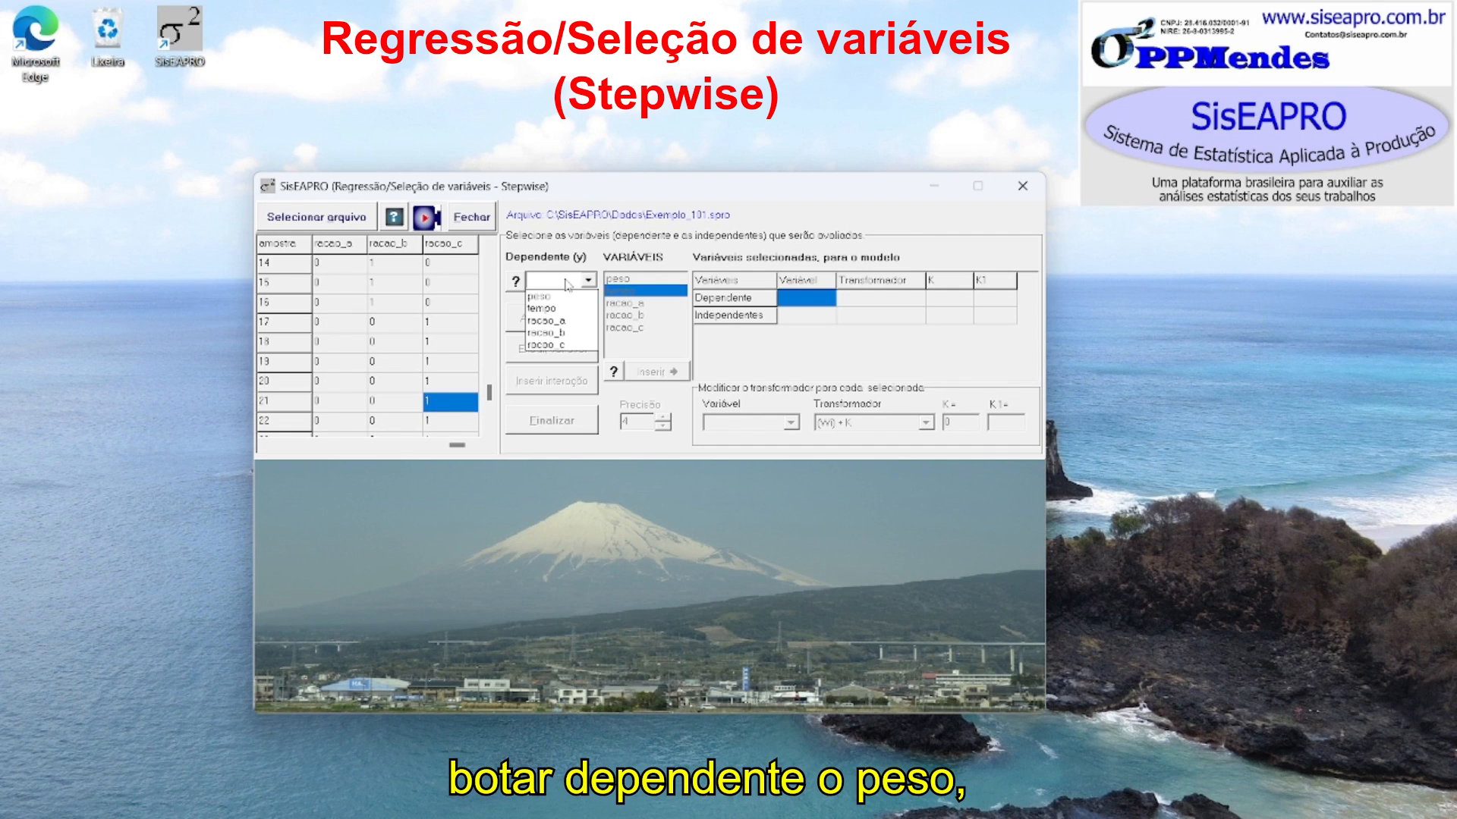
{"action": "left_click", "coordinate": [547, 299]}
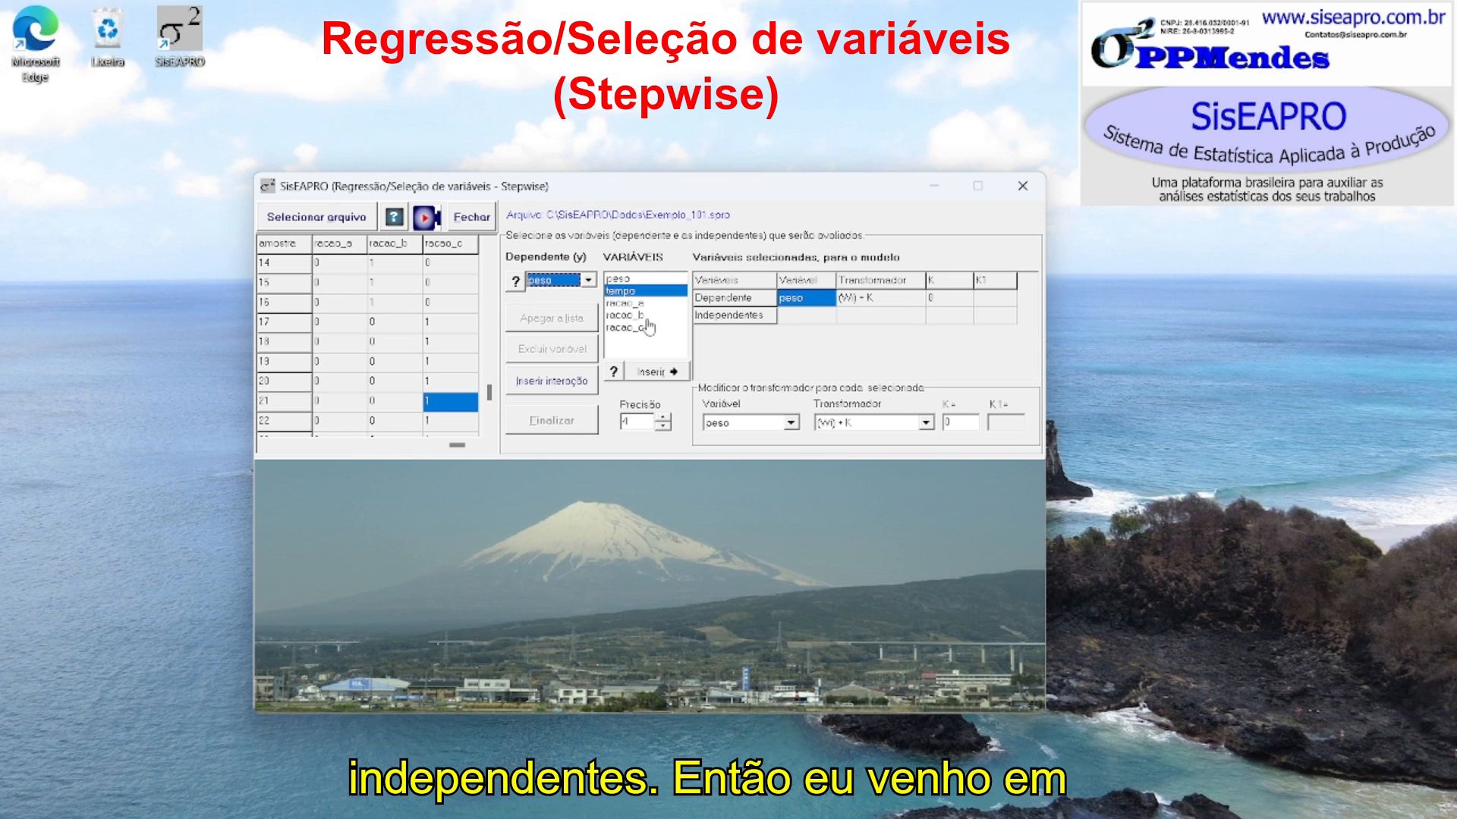
{"action": "left_click", "coordinate": [630, 295]}
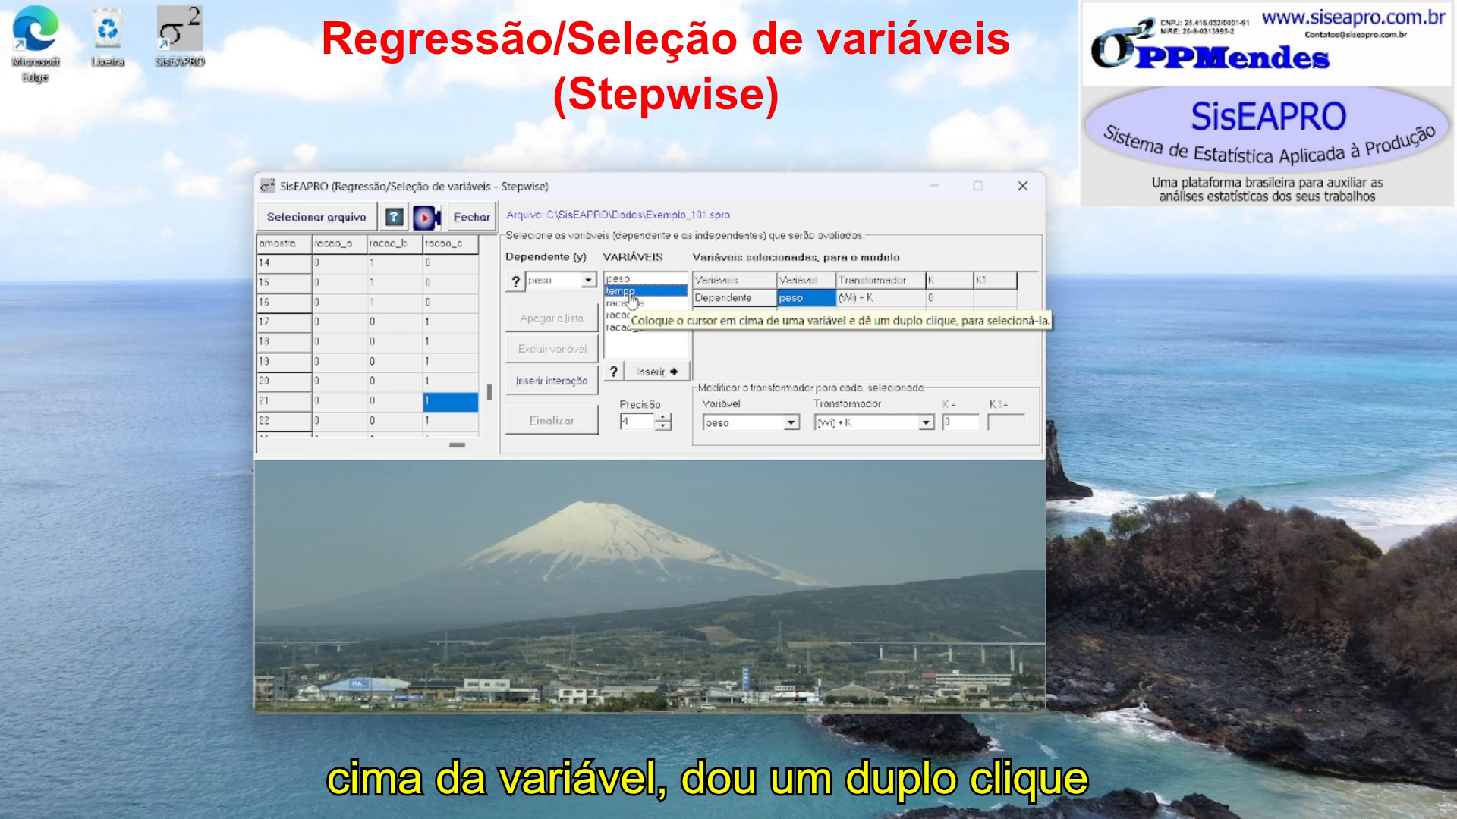
{"action": "double_click", "coordinate": [630, 297]}
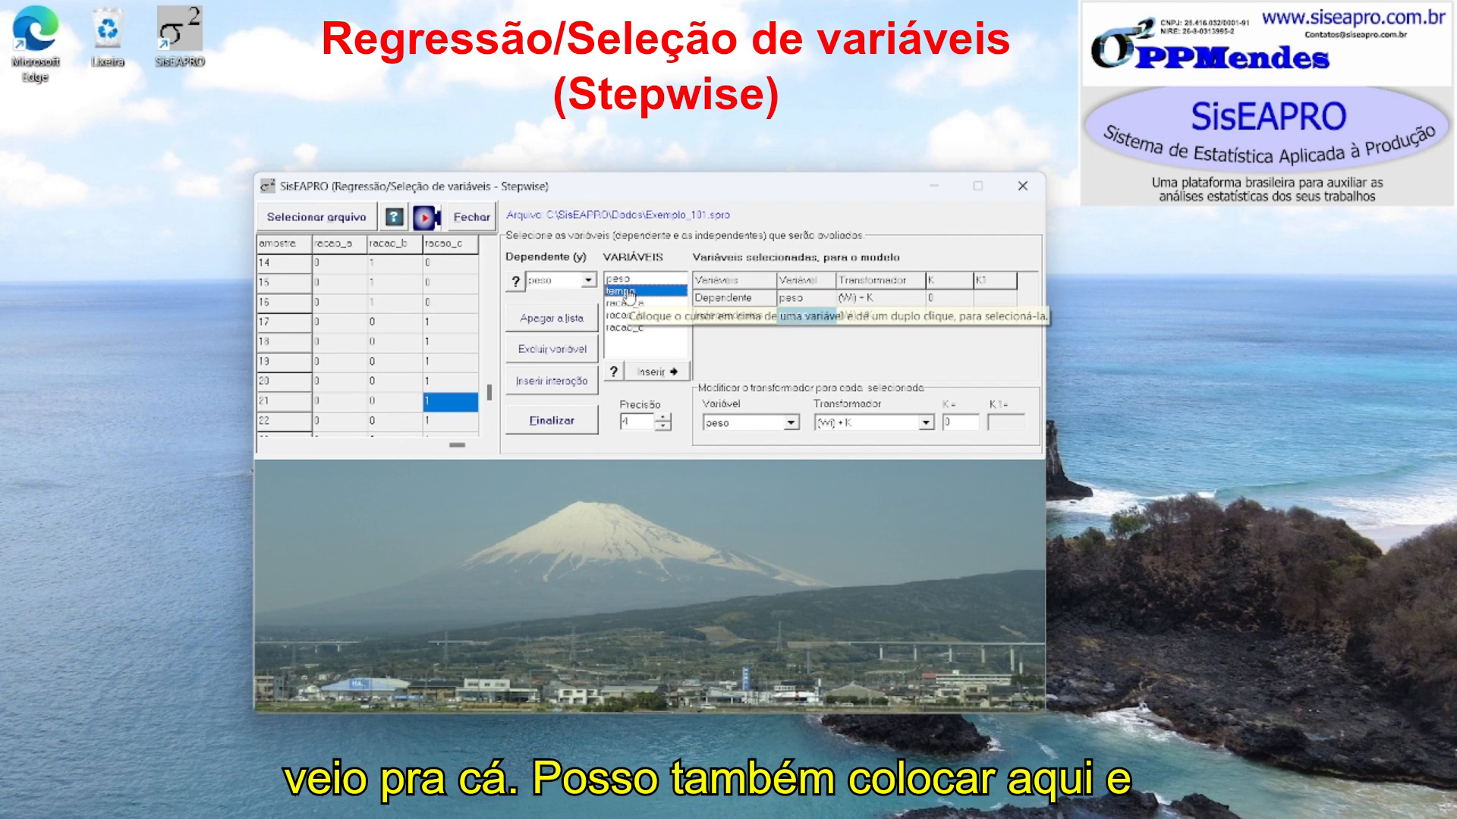
{"action": "left_click", "coordinate": [652, 372]}
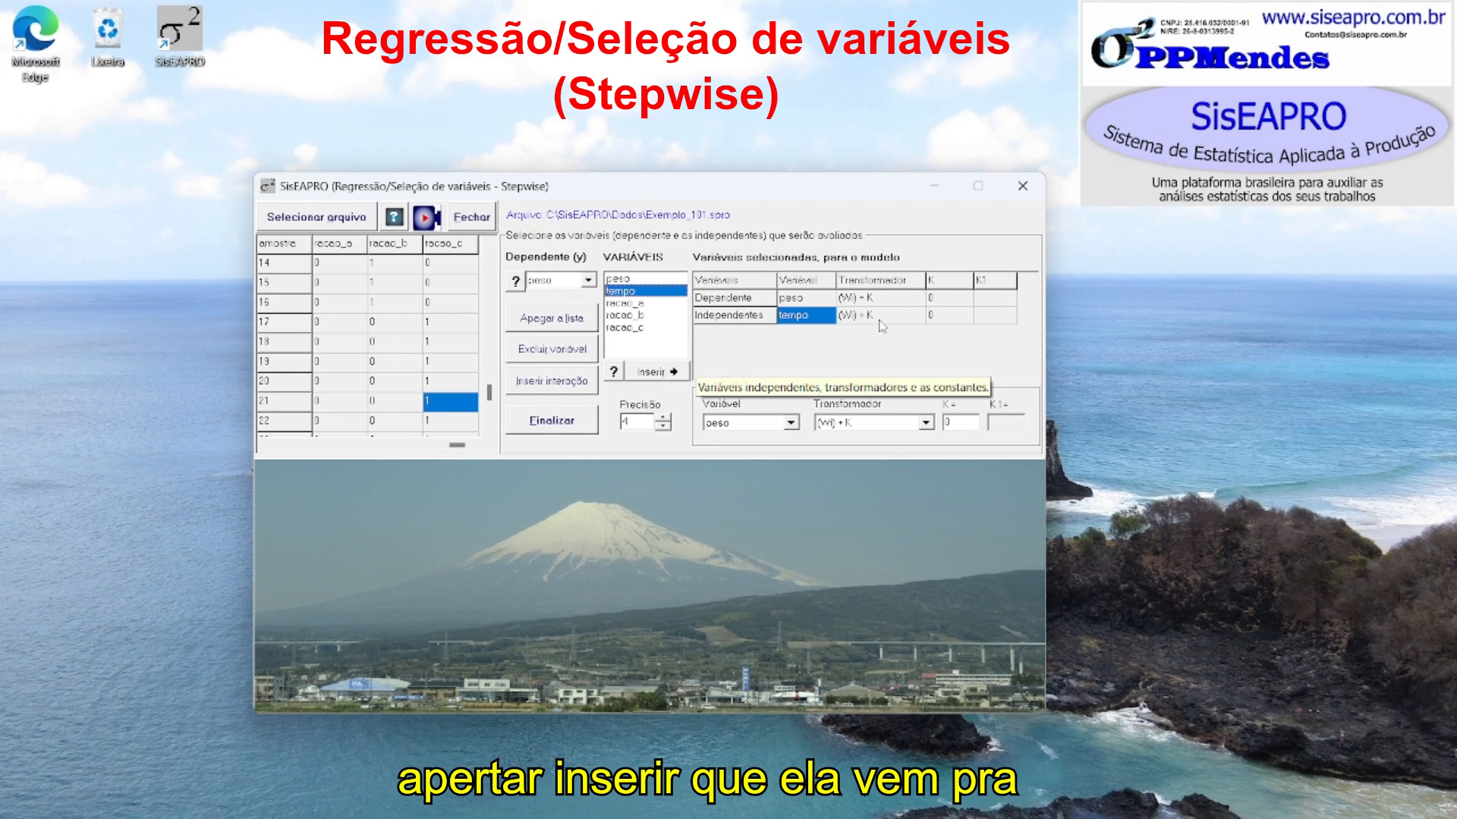
Add racao_a and racao_b to the model as independent variables, leaving out racao_c
{"action": "left_click", "coordinate": [652, 304]}
{"action": "left_click", "coordinate": [652, 317]}
{"action": "left_click", "coordinate": [651, 328]}
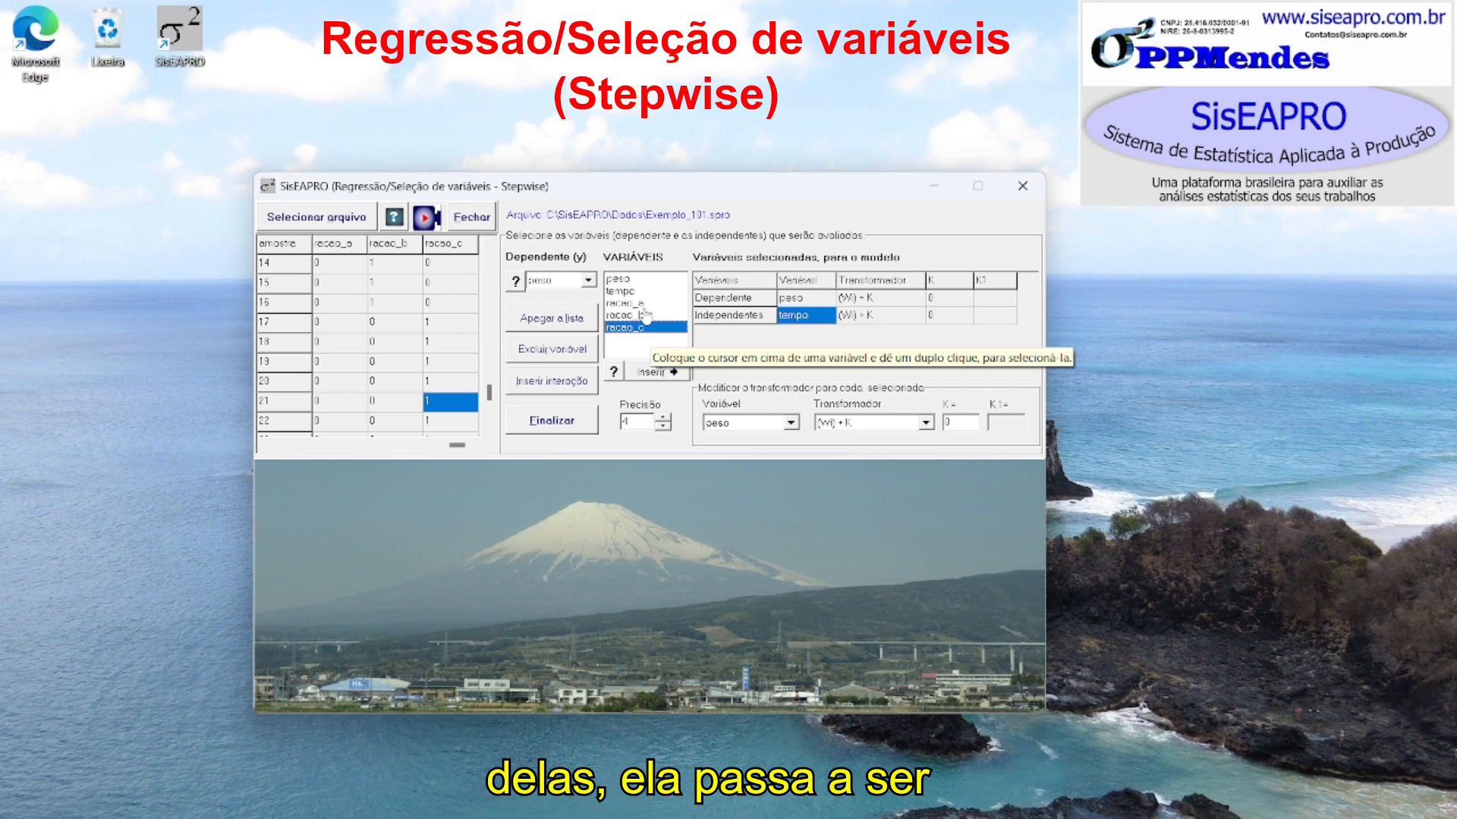
{"action": "left_click", "coordinate": [645, 315]}
{"action": "left_click", "coordinate": [646, 328]}
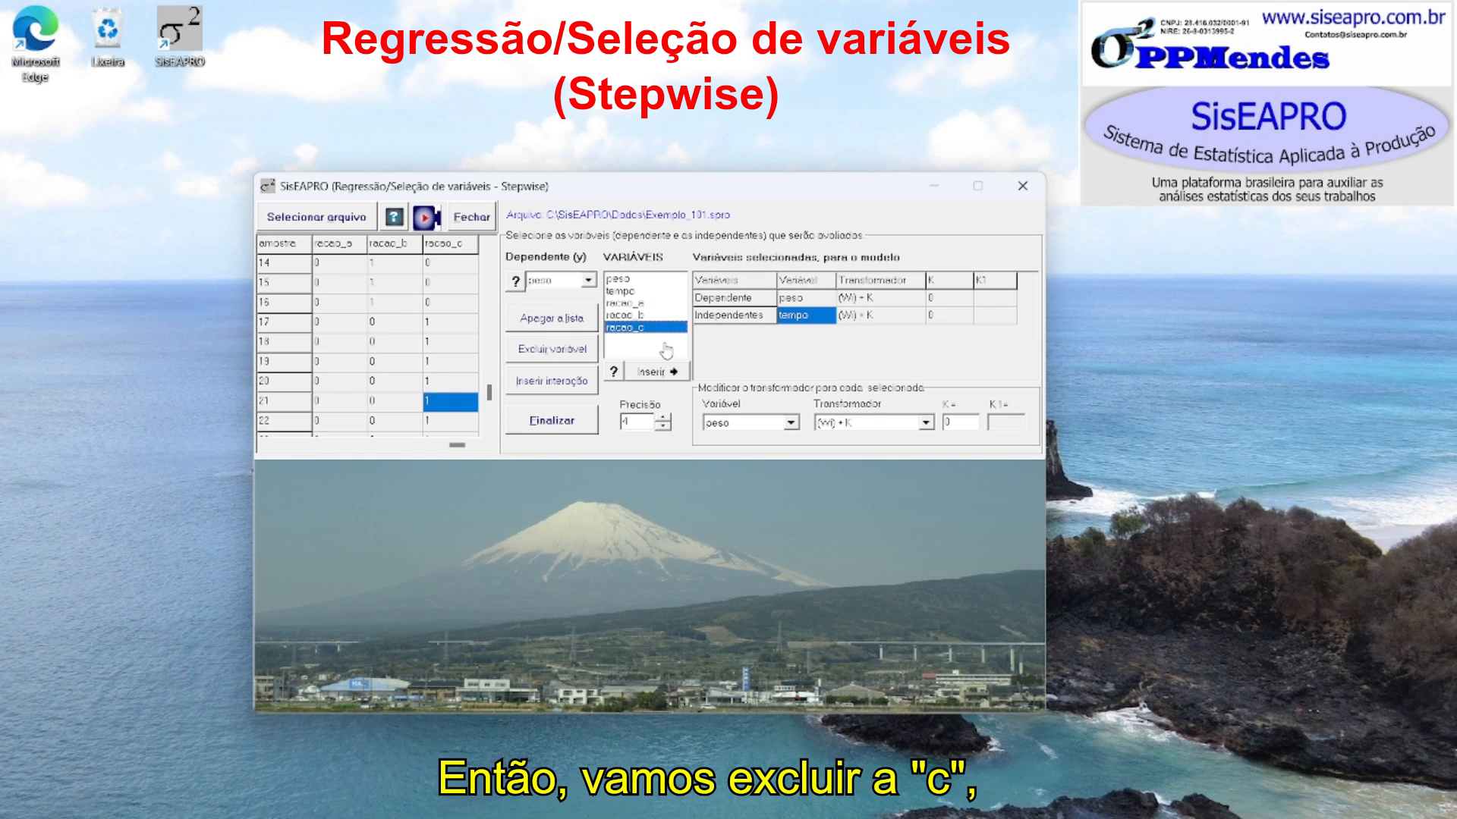
{"action": "left_click", "coordinate": [637, 303]}
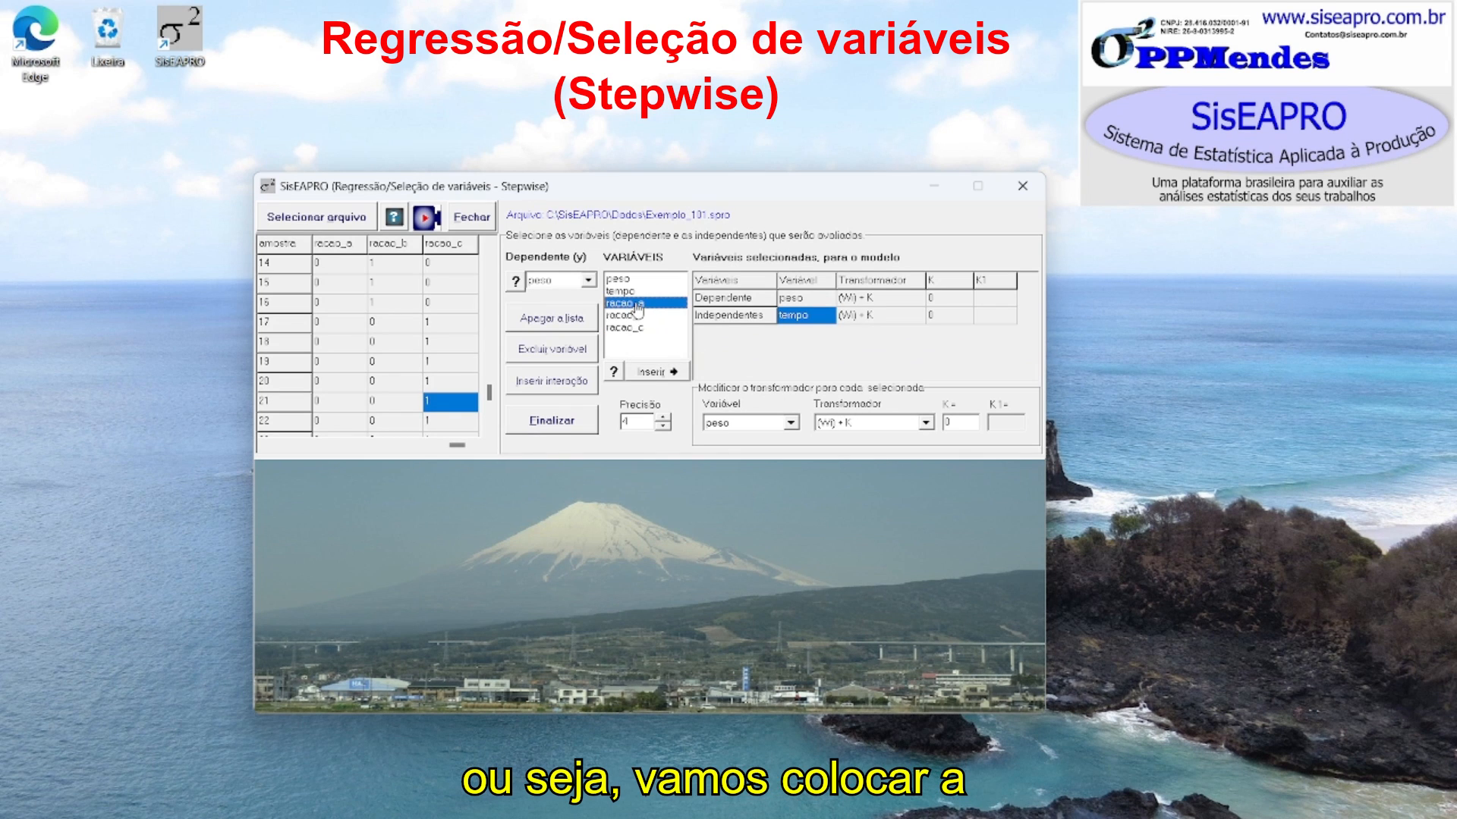
{"action": "left_click", "coordinate": [662, 372]}
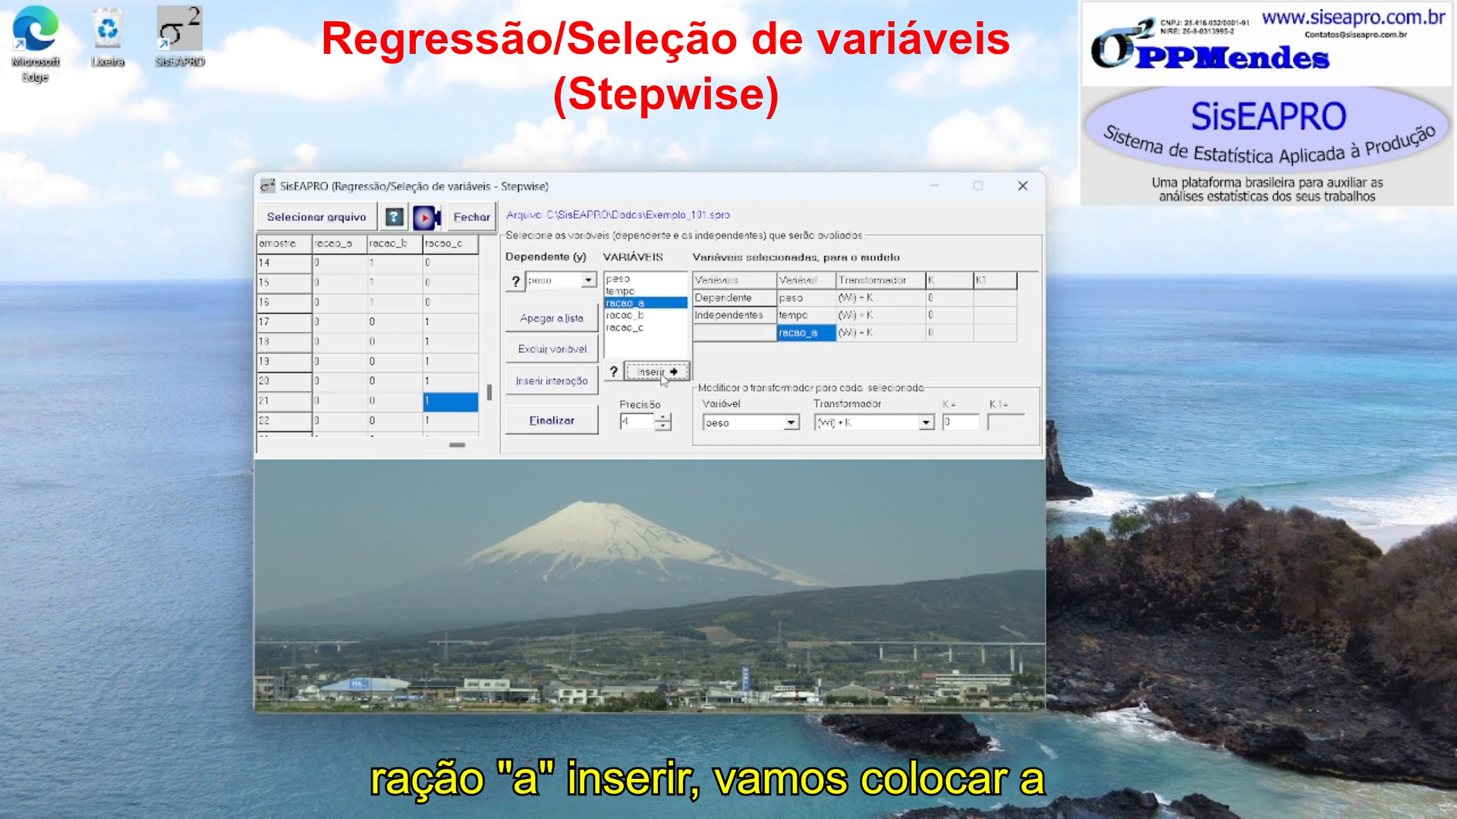
{"action": "left_click", "coordinate": [643, 315]}
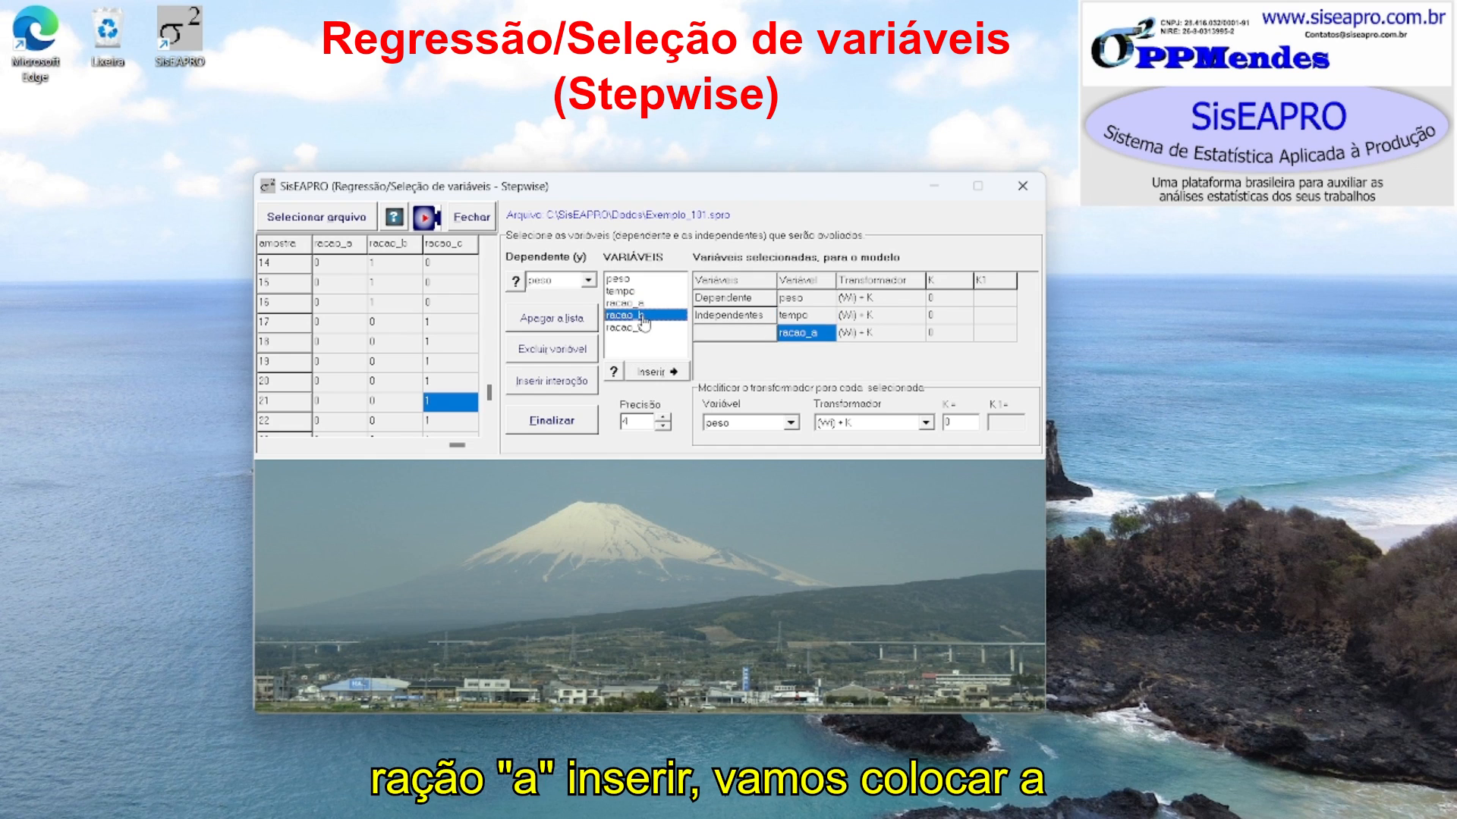
{"action": "left_click", "coordinate": [658, 375]}
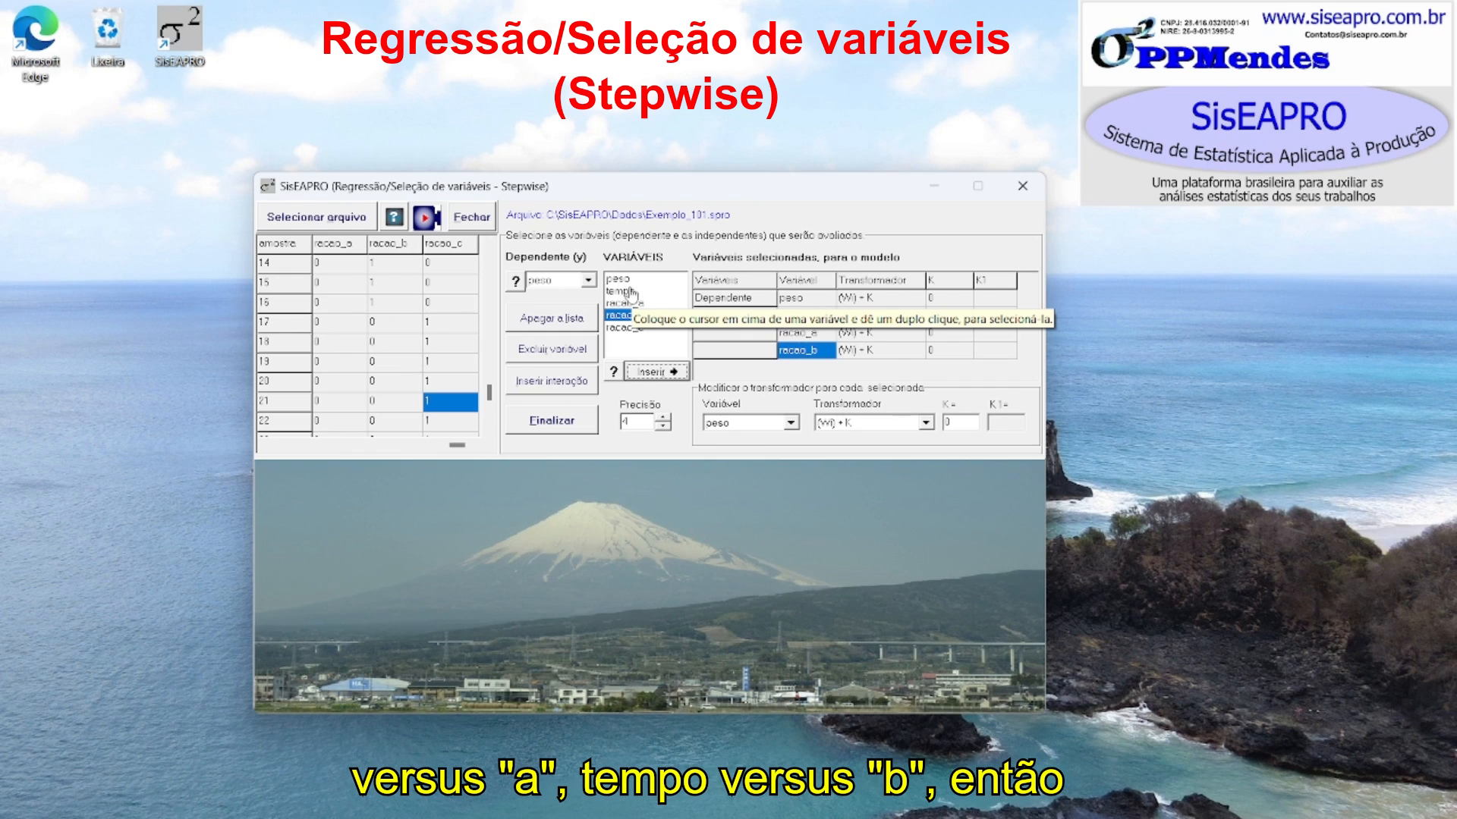
Build the two-variable interaction tempo*racao_a and validate it into the model's independent variables
{"action": "left_click", "coordinate": [560, 381]}
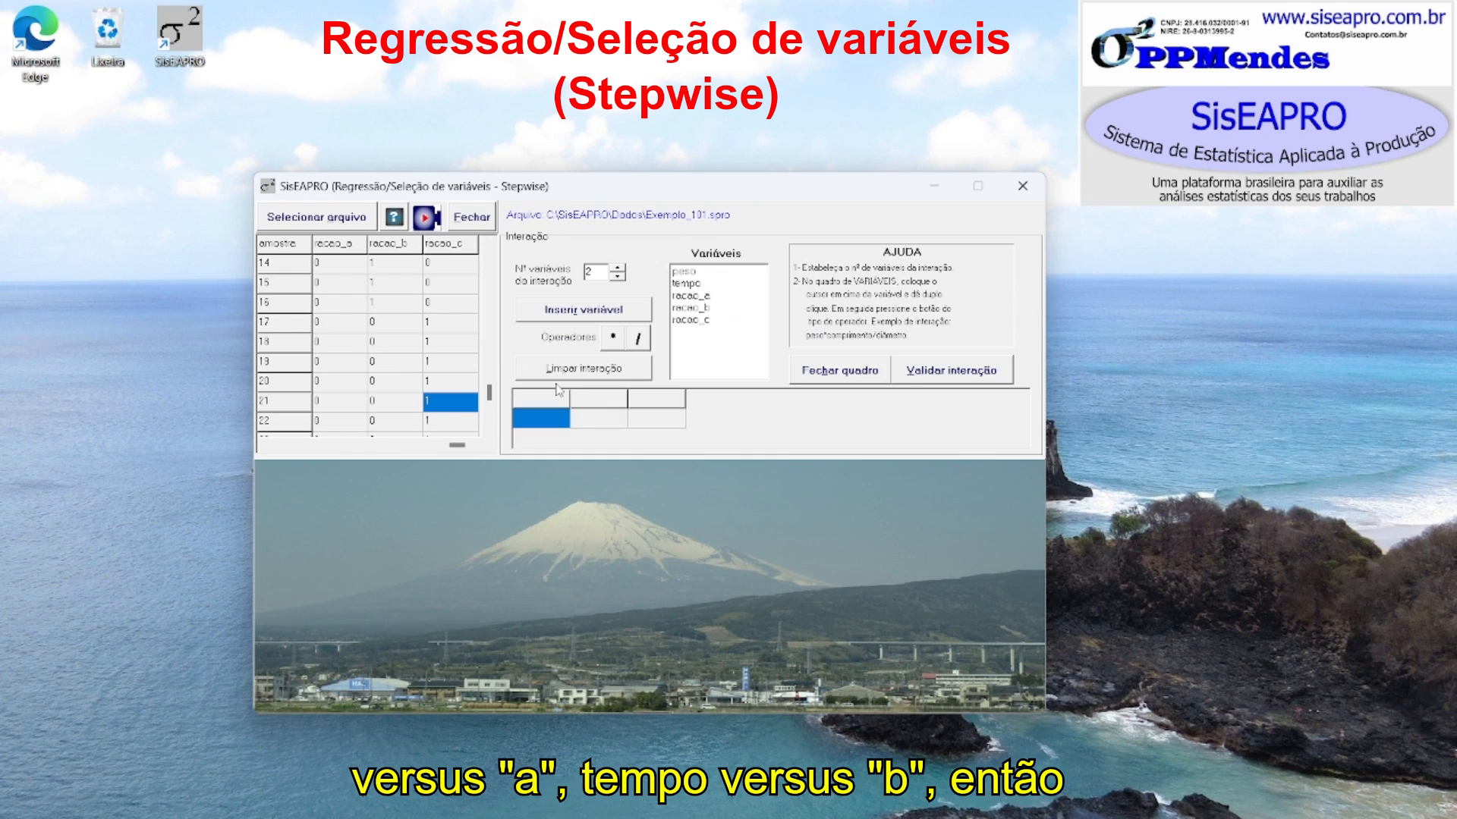
{"action": "double_click", "coordinate": [687, 284]}
{"action": "left_click", "coordinate": [612, 336]}
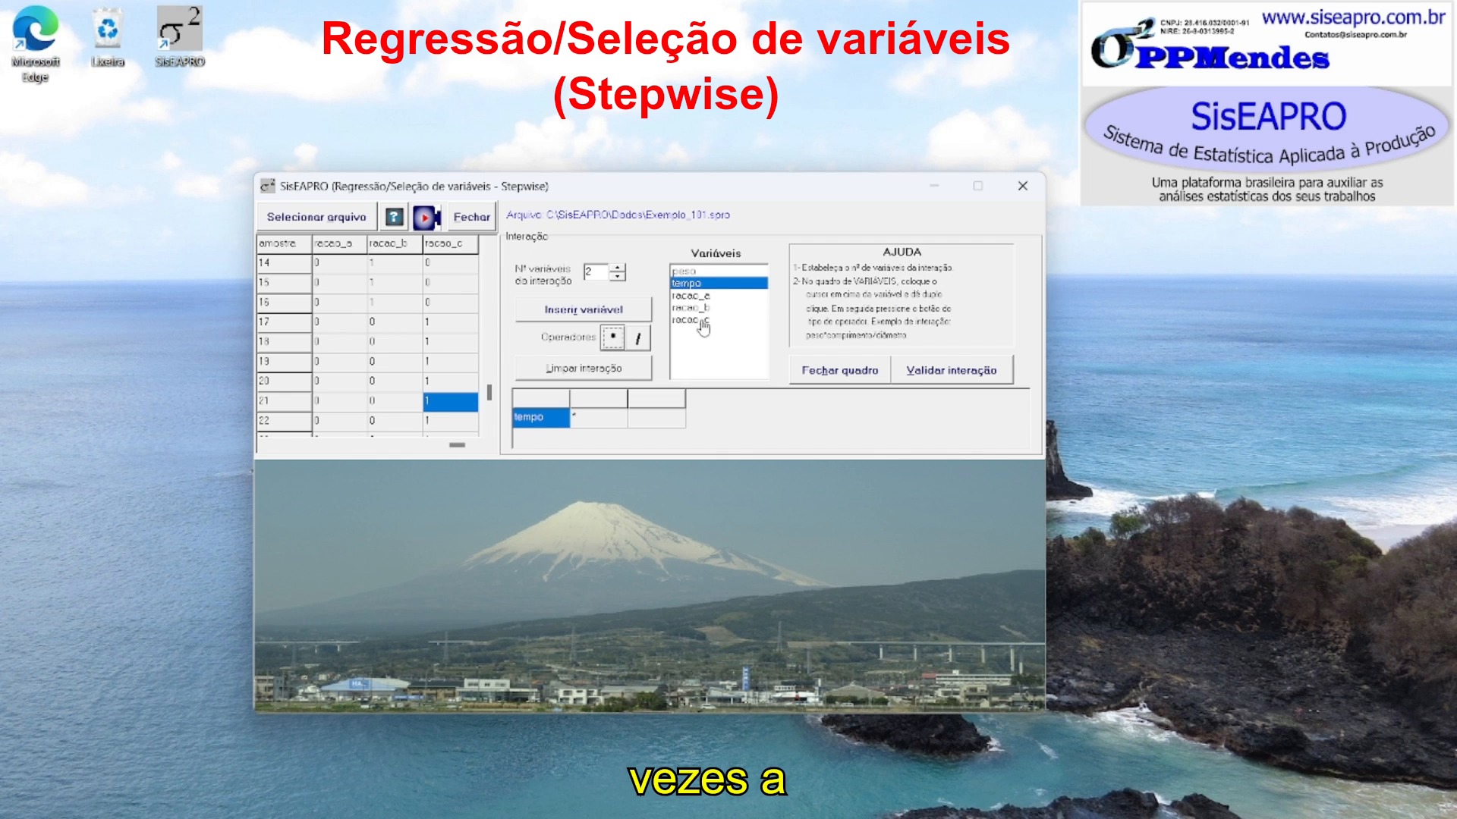
{"action": "double_click", "coordinate": [700, 296]}
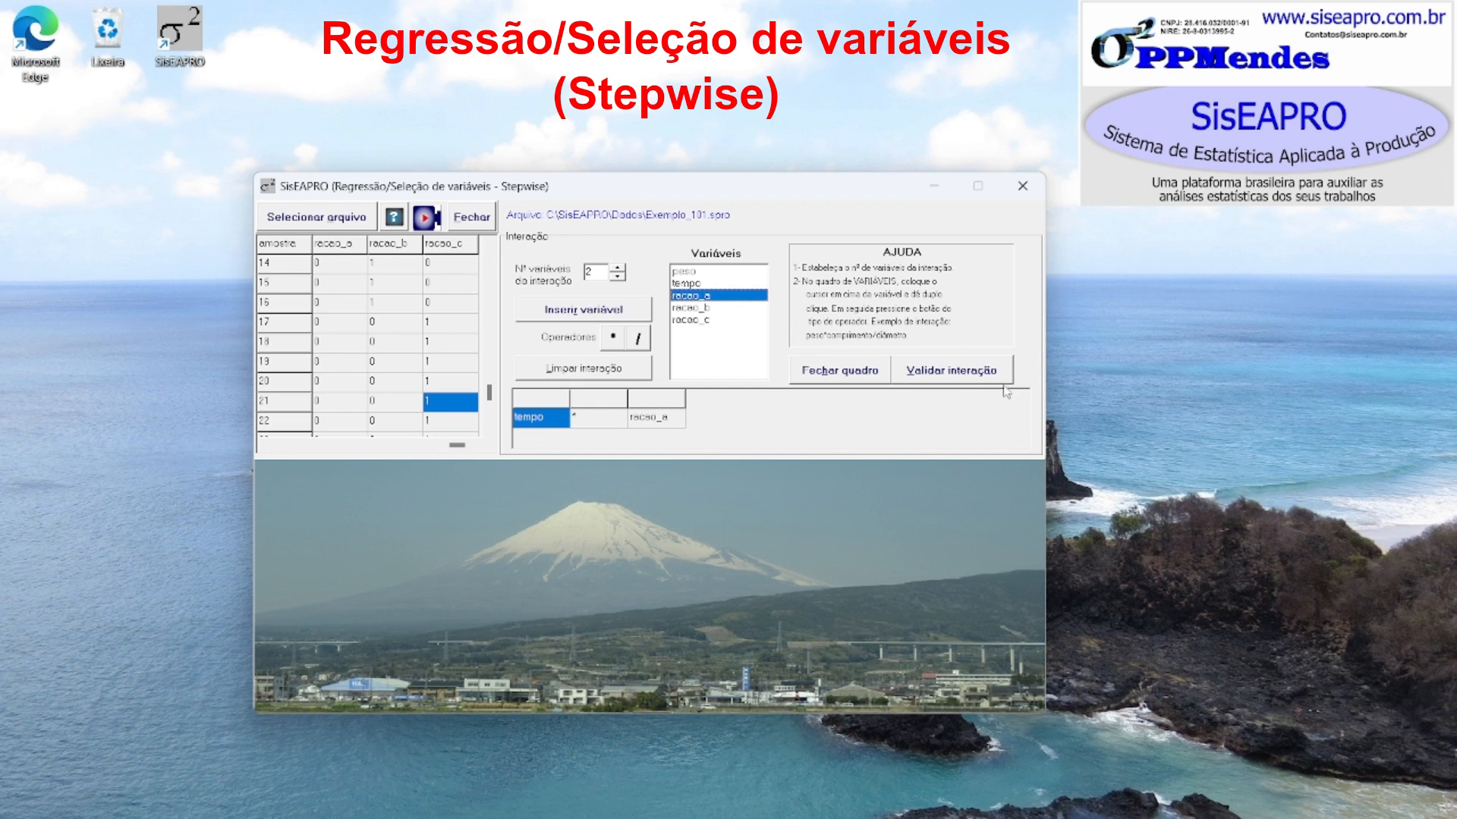
{"action": "left_click", "coordinate": [989, 374]}
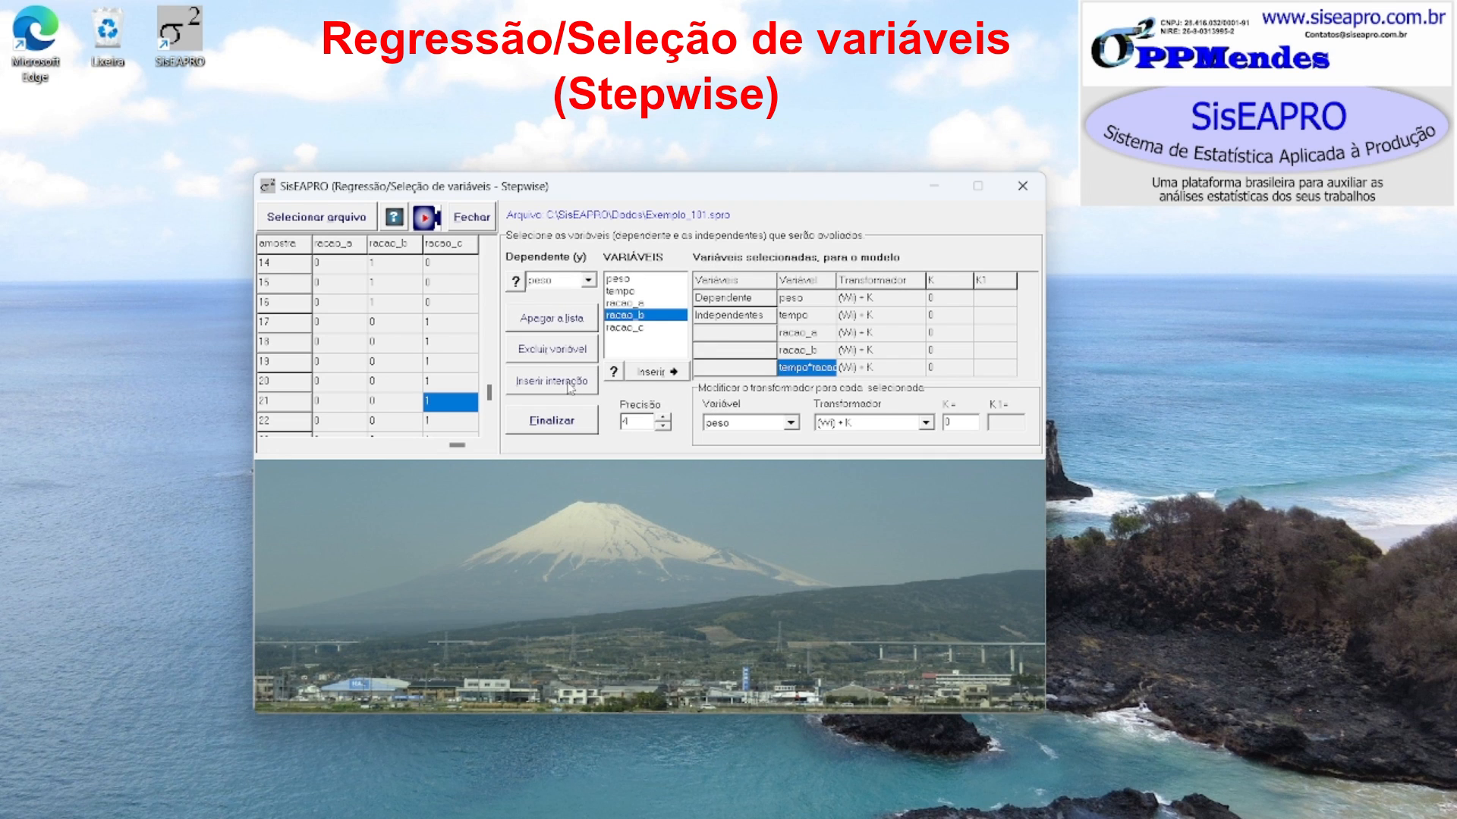
Build the interaction tempo*racao_b and validate it into the model's independent variables
{"action": "left_click", "coordinate": [572, 384]}
{"action": "left_click", "coordinate": [706, 289]}
{"action": "double_click", "coordinate": [705, 290]}
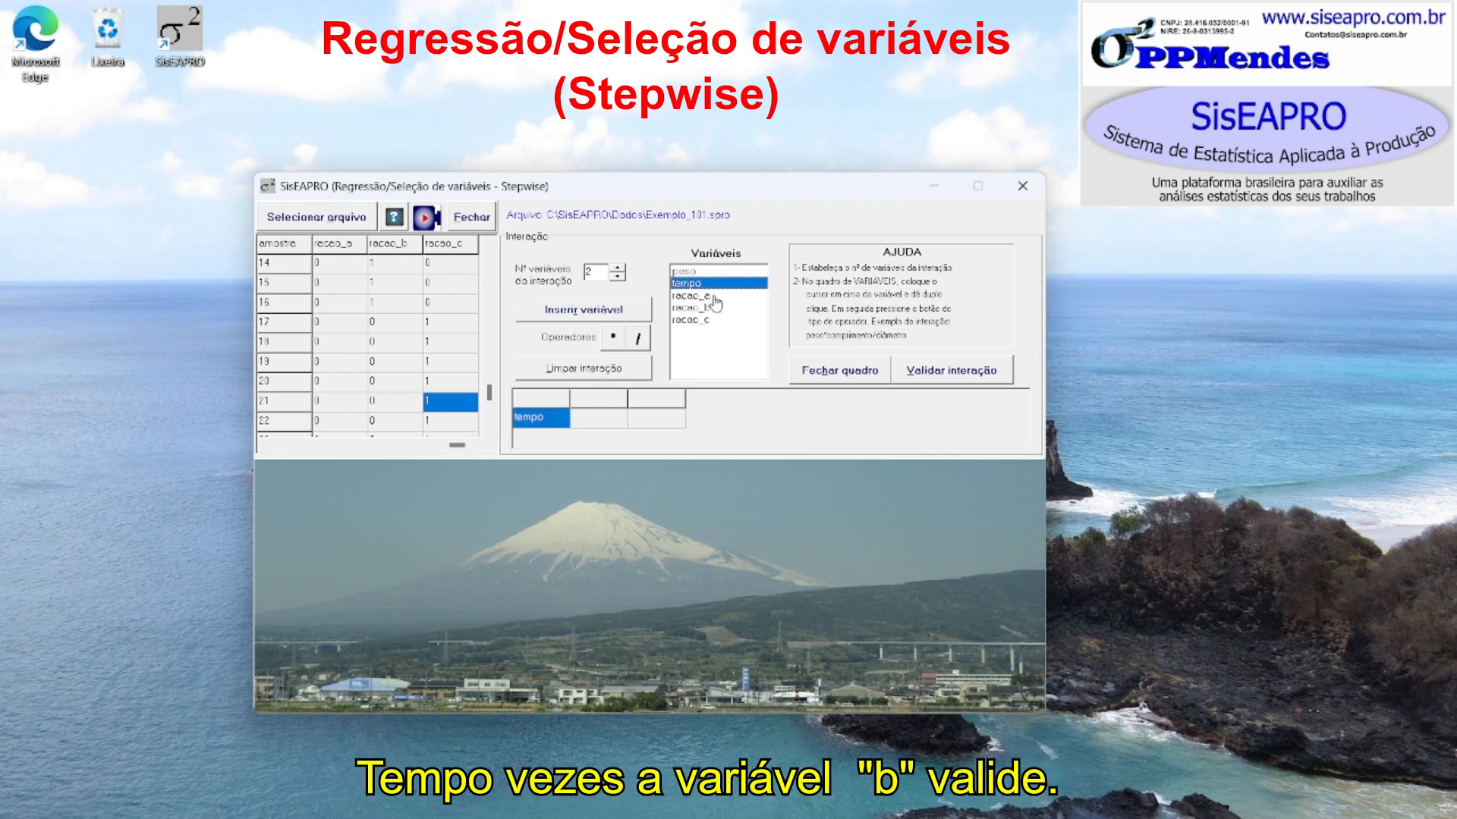
{"action": "left_click", "coordinate": [616, 339]}
{"action": "double_click", "coordinate": [692, 308]}
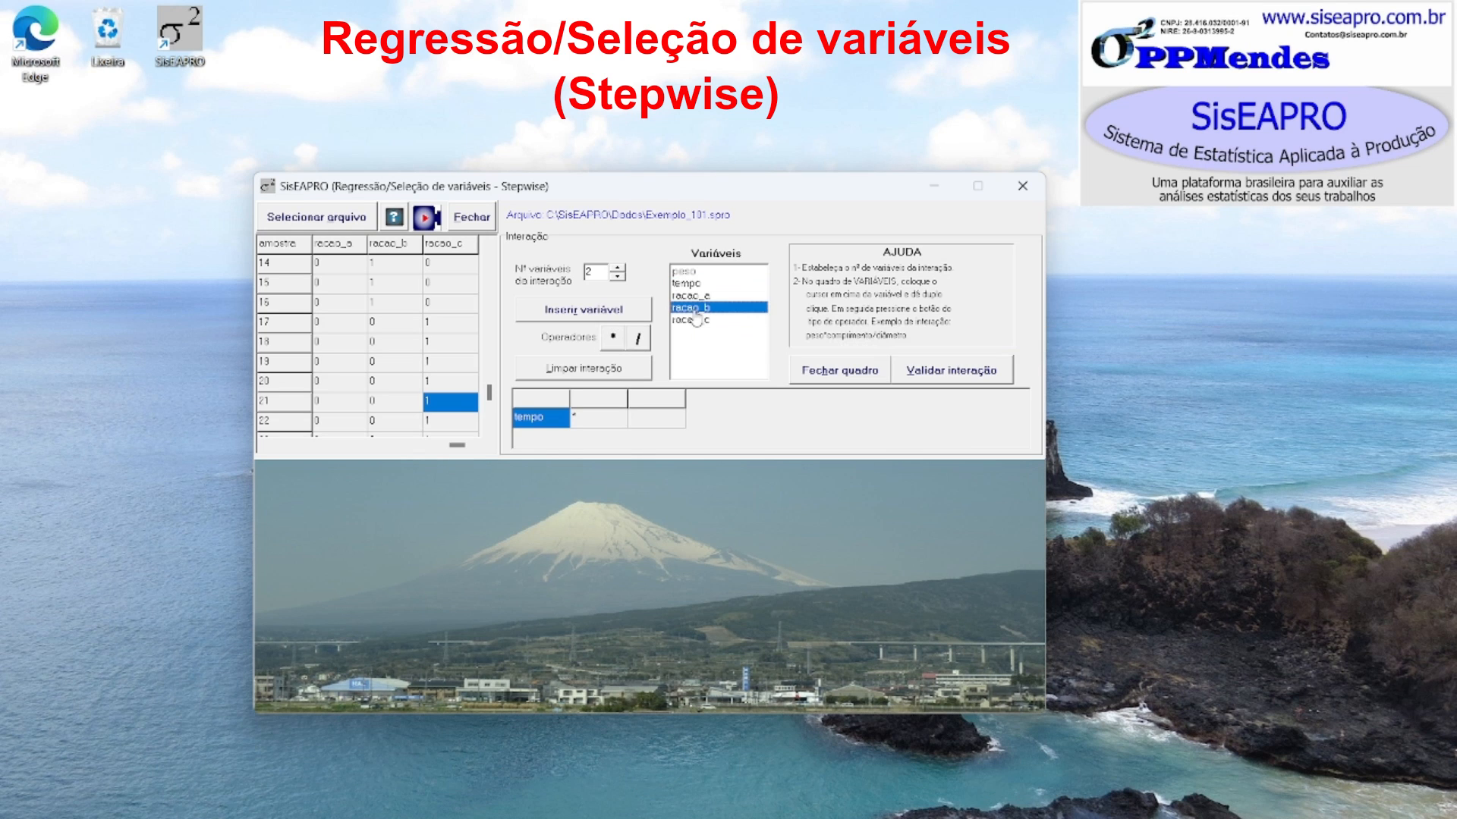
{"action": "left_click", "coordinate": [946, 371]}
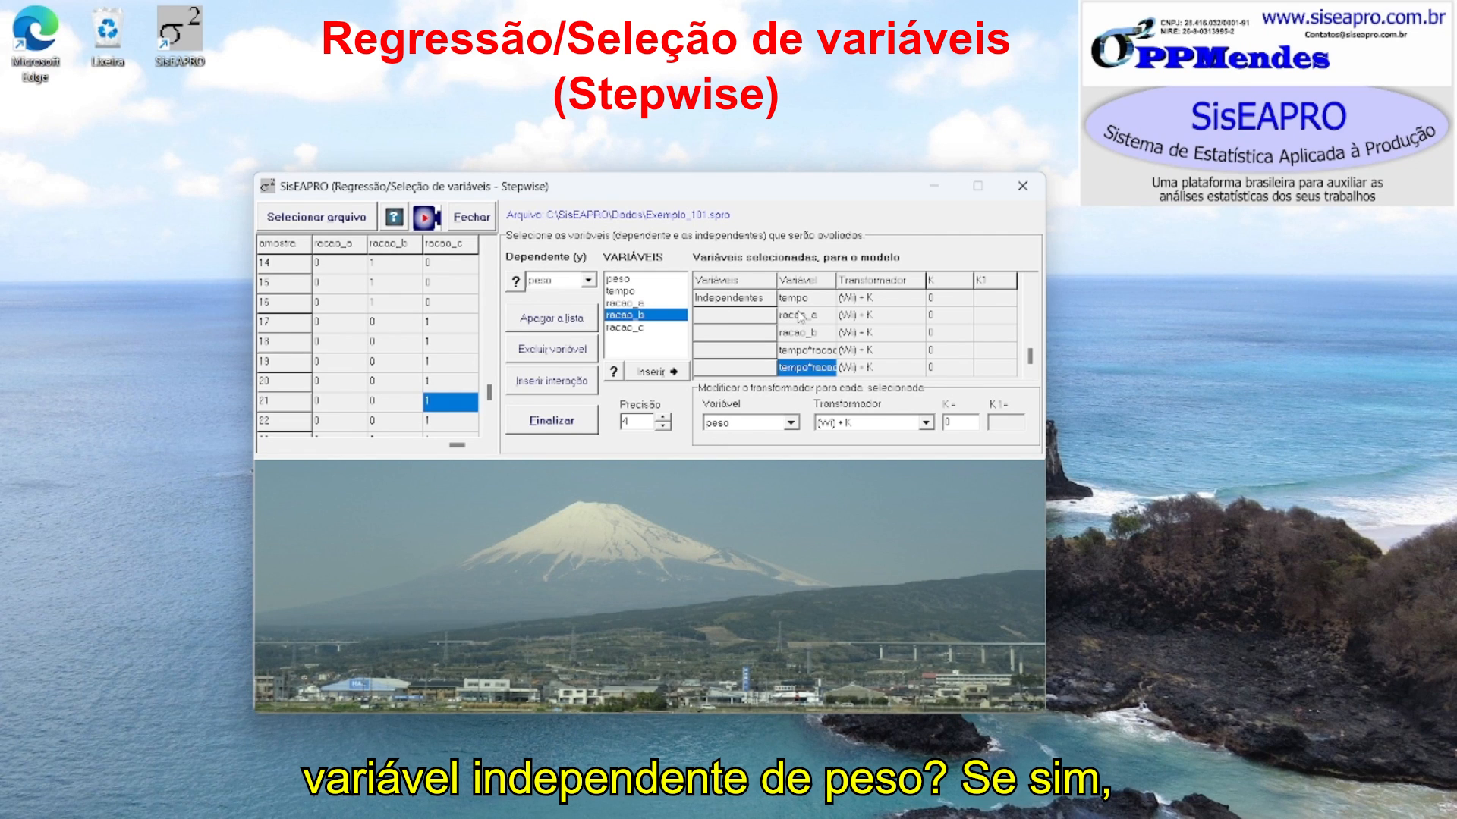
Examine the transformers available for the model variables, through to Box-Cox, and keep (Wi) + K with K = 0 for peso
{"action": "left_click", "coordinate": [877, 423]}
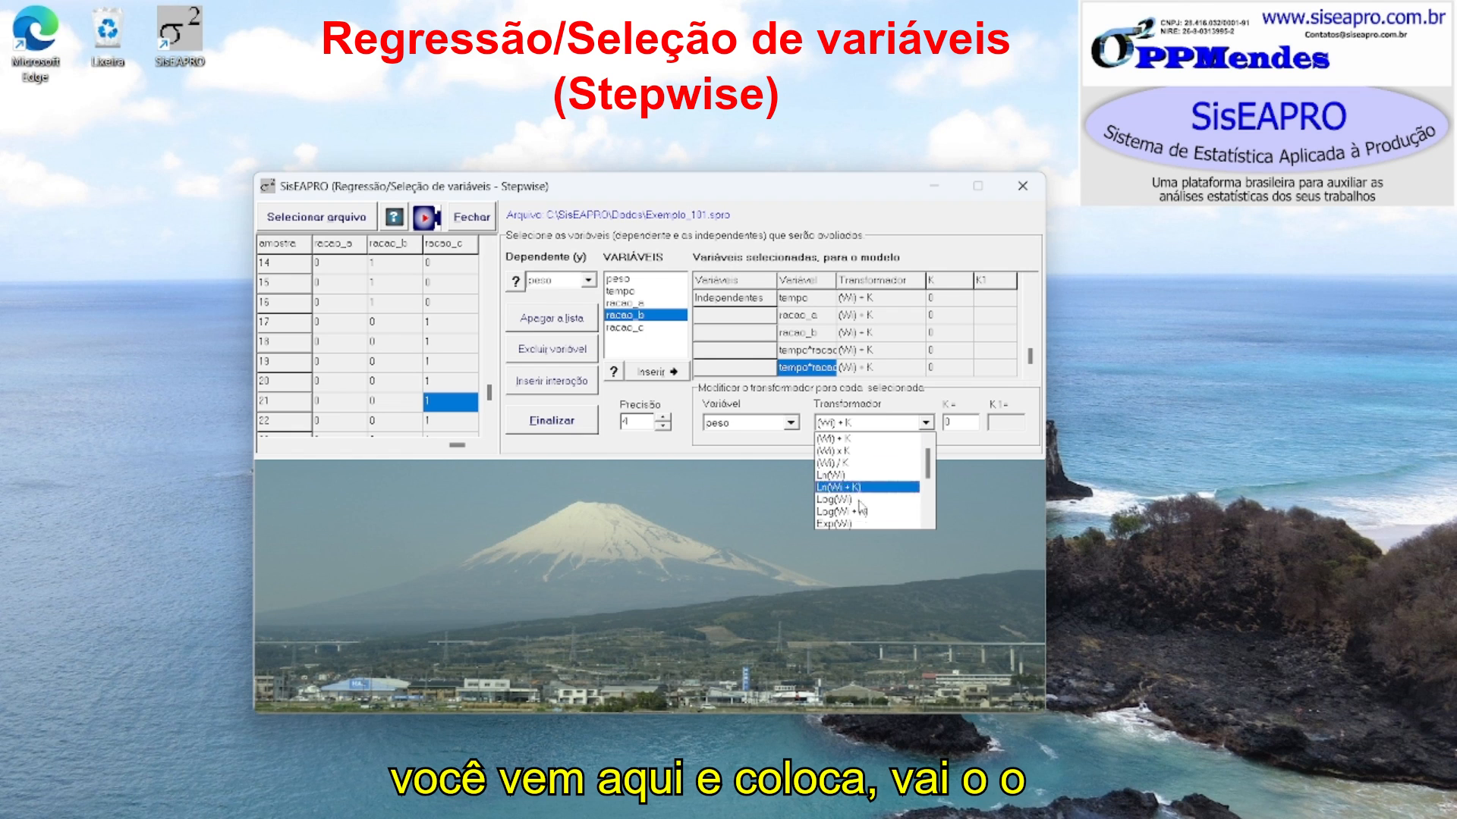
{"action": "left_click", "coordinate": [886, 425]}
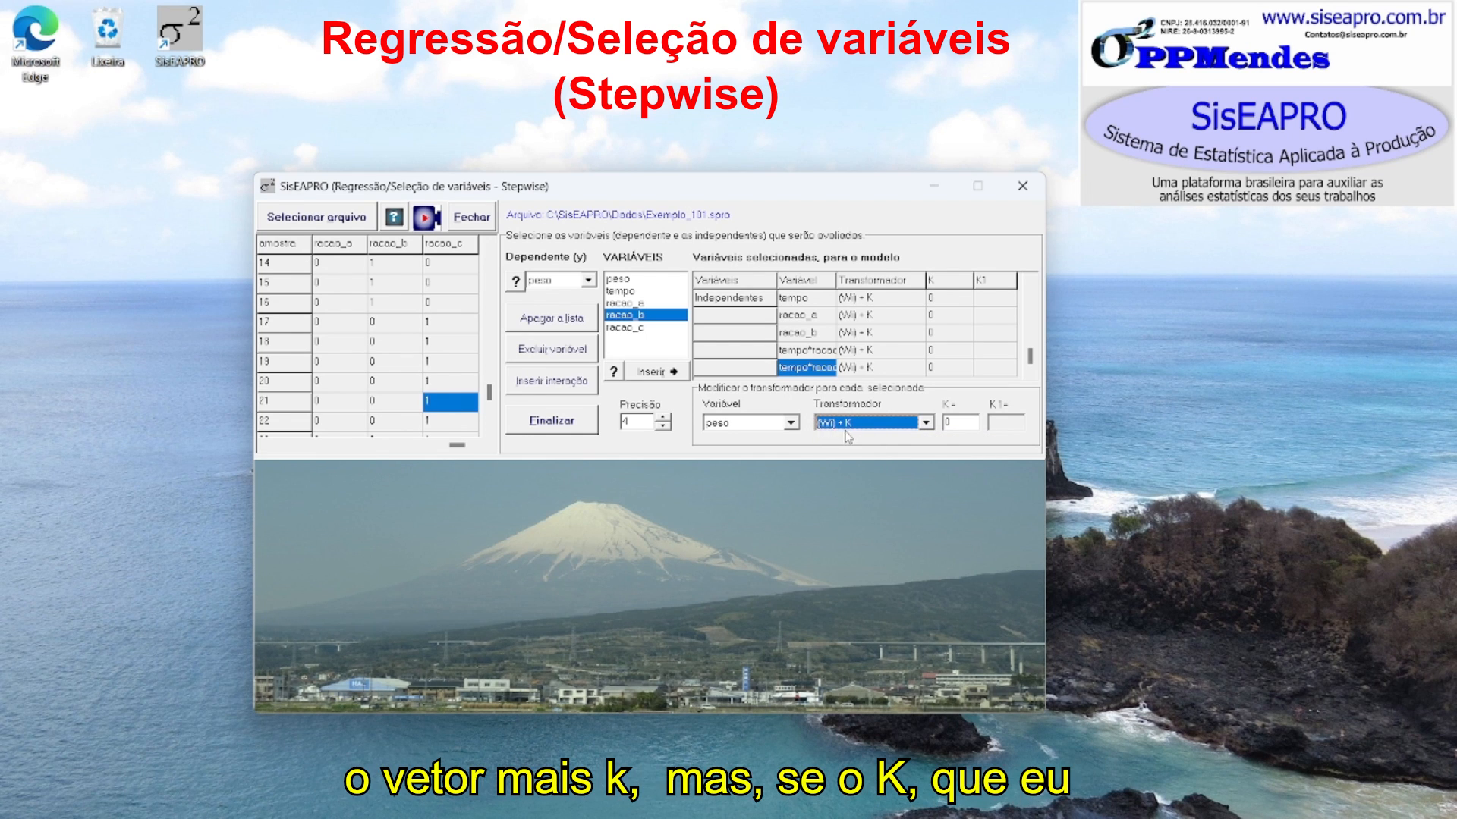
{"action": "left_click", "coordinate": [960, 427]}
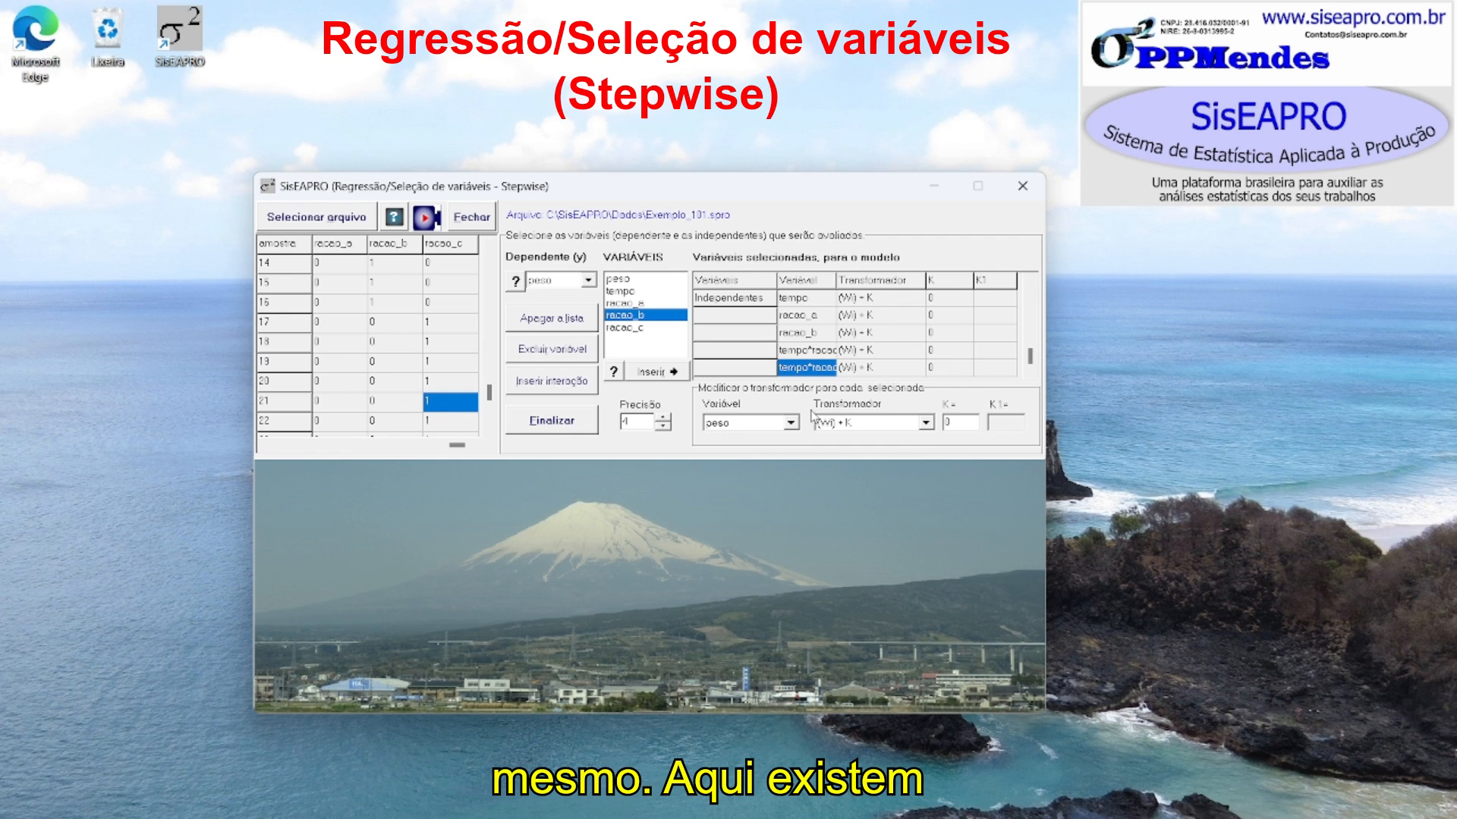
{"action": "left_click", "coordinate": [792, 424]}
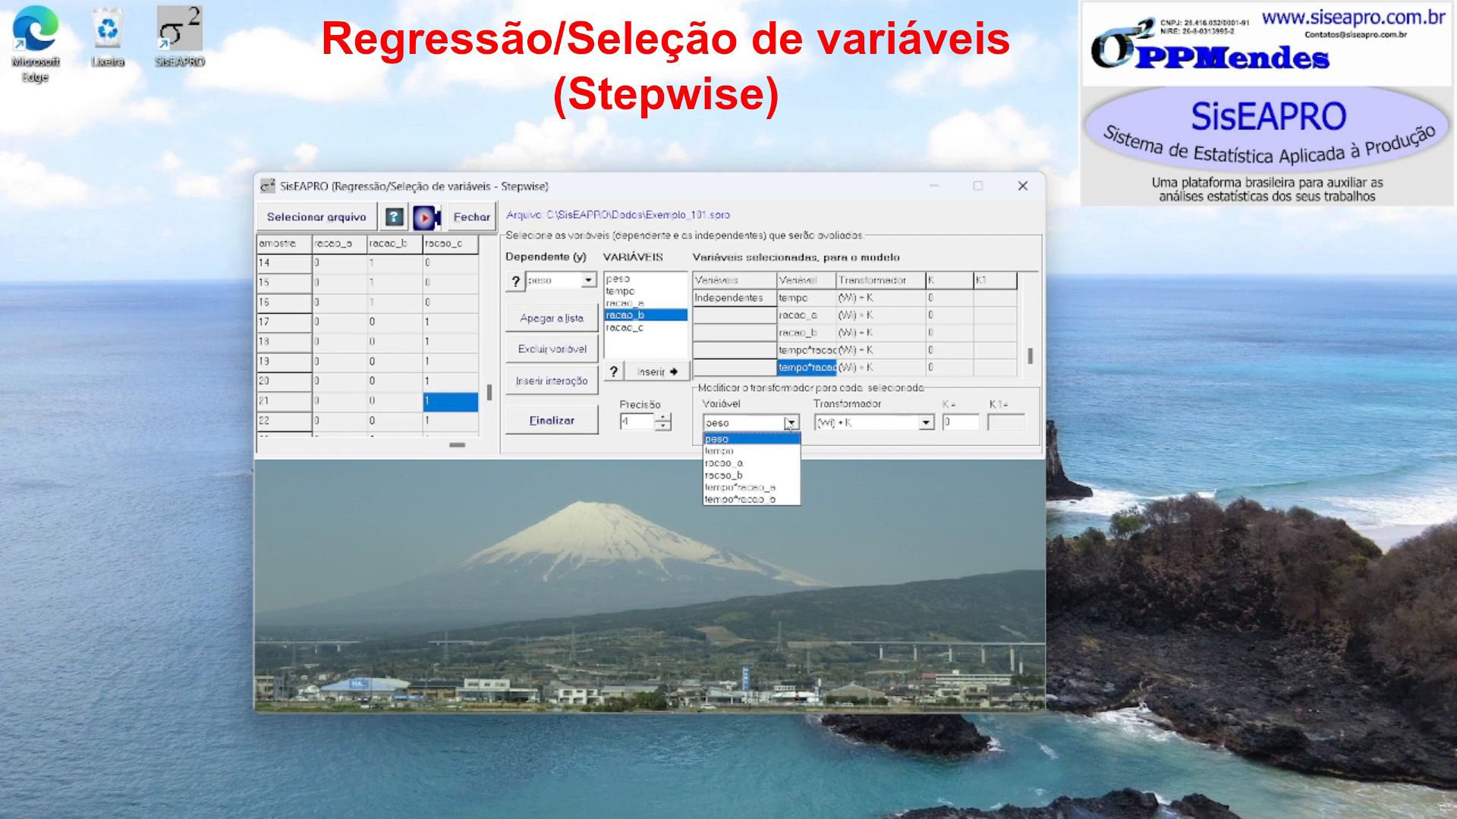
{"action": "left_click", "coordinate": [791, 424]}
{"action": "left_click", "coordinate": [882, 423]}
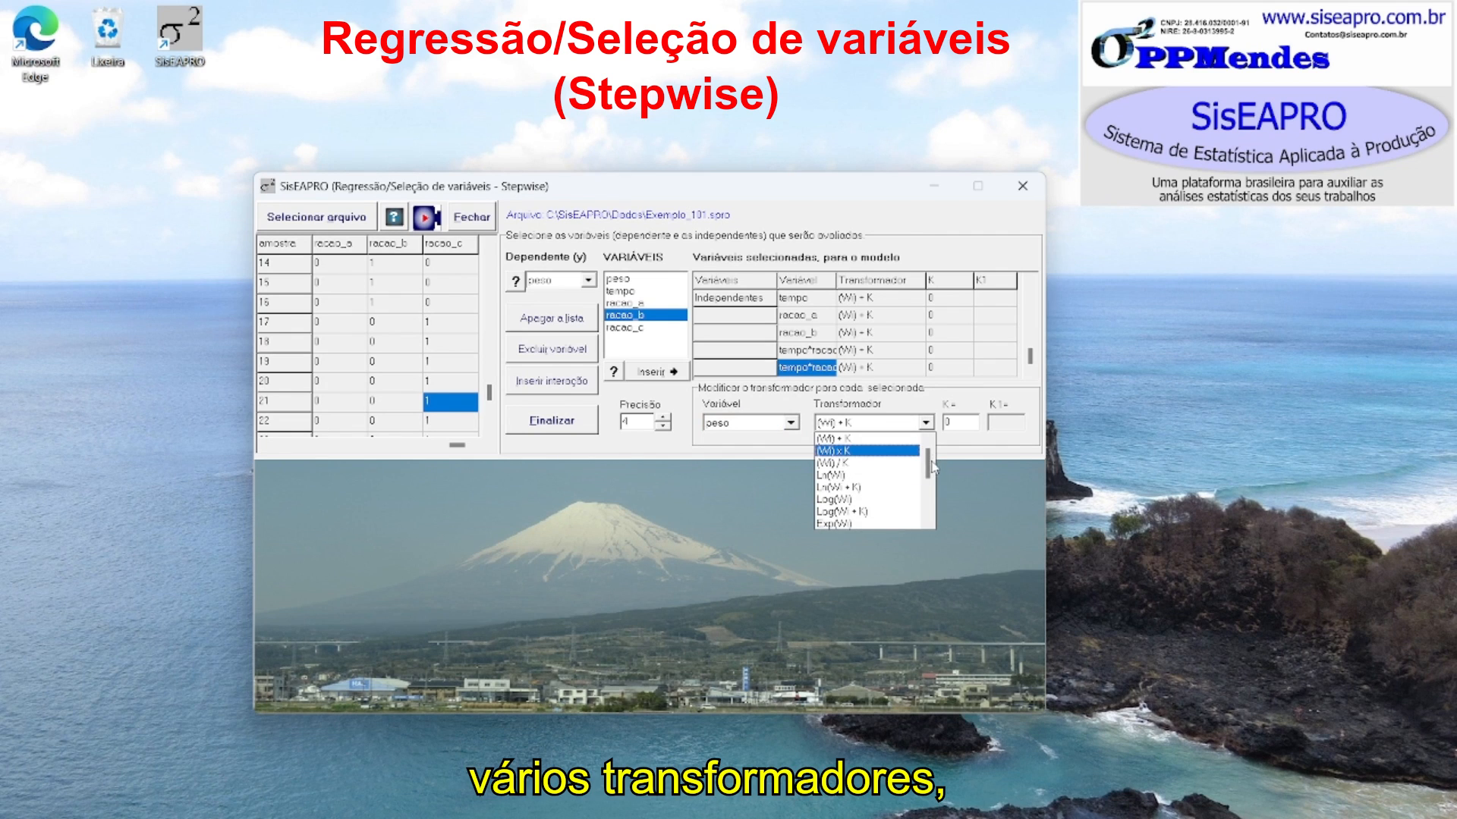
{"action": "left_click_drag", "start_coordinate": [932, 463], "coordinate": [931, 516]}
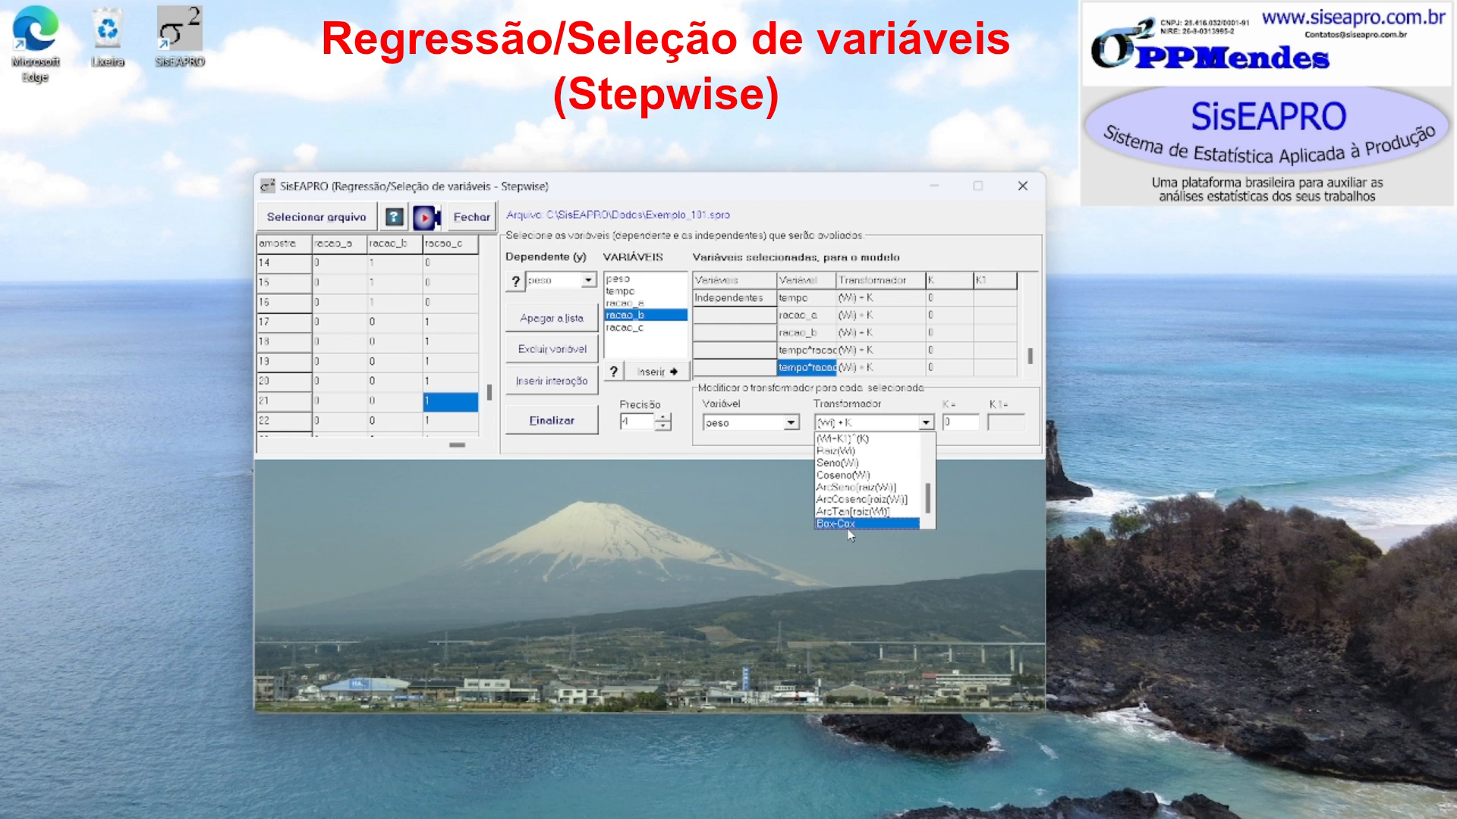
{"action": "left_click", "coordinate": [965, 436]}
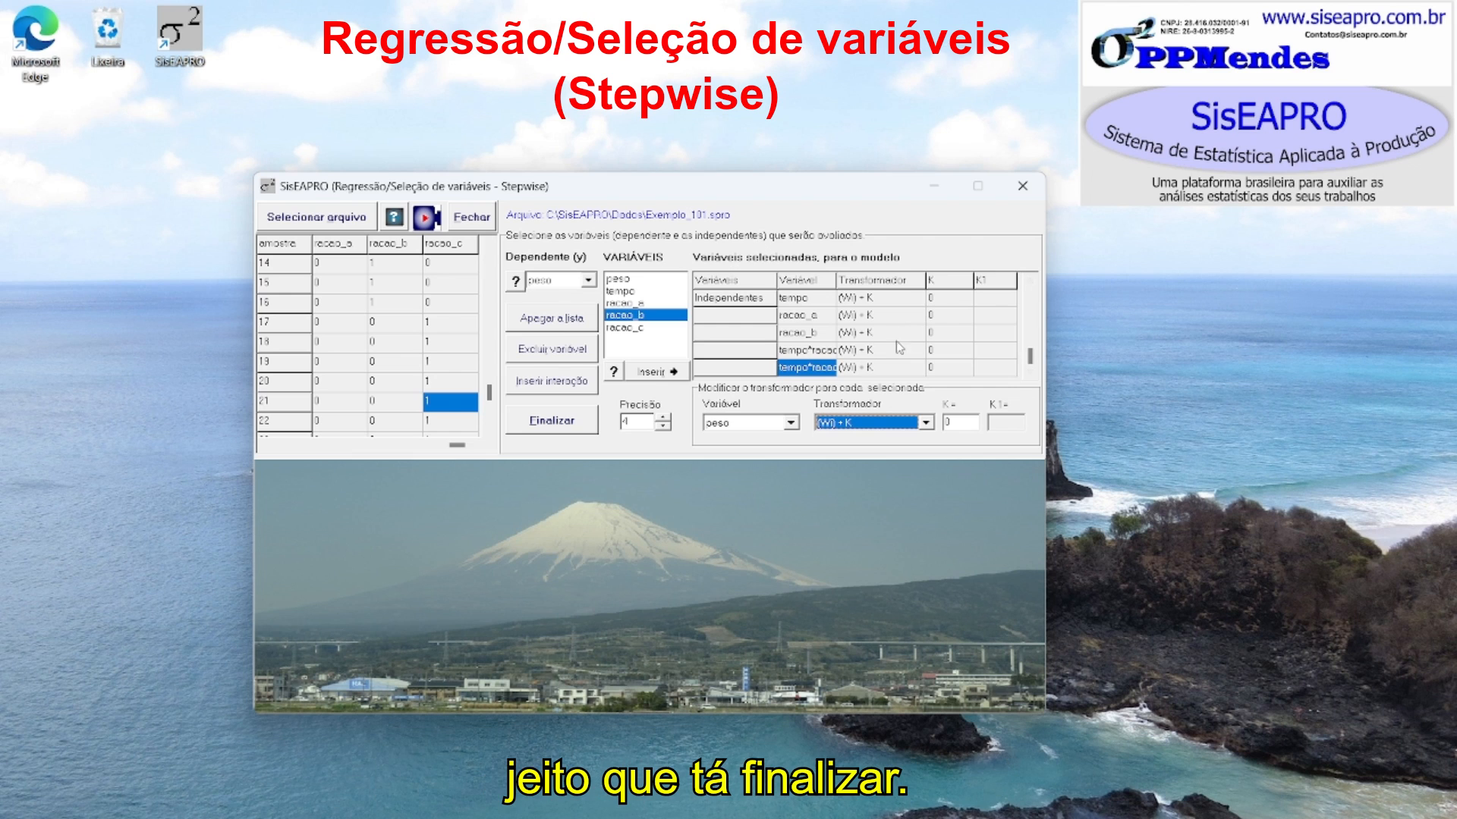
Finalize the model's variable list and set the selection method to Forward with the constant used
{"action": "left_click", "coordinate": [576, 427]}
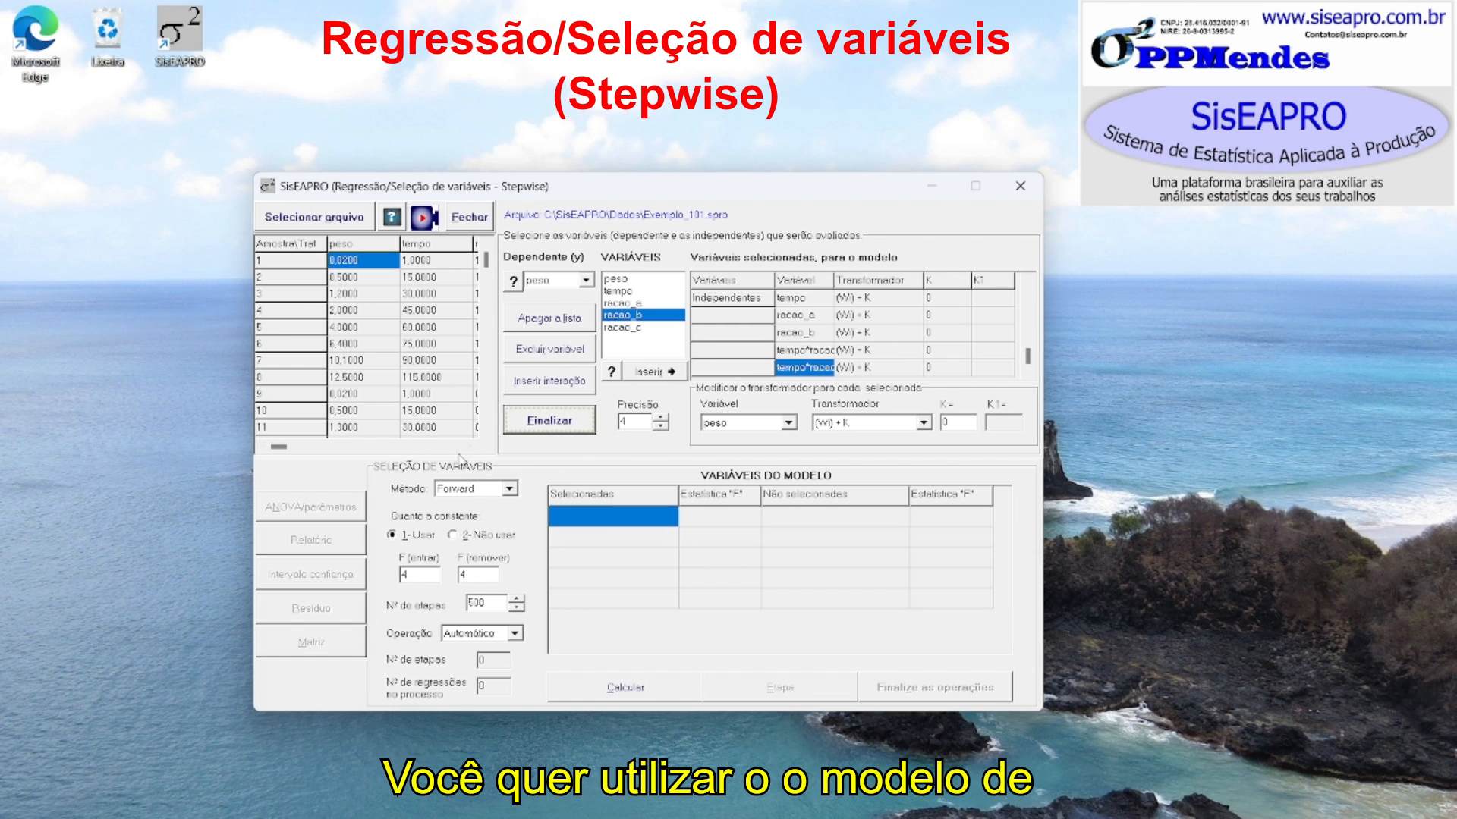
{"action": "left_click", "coordinate": [482, 491]}
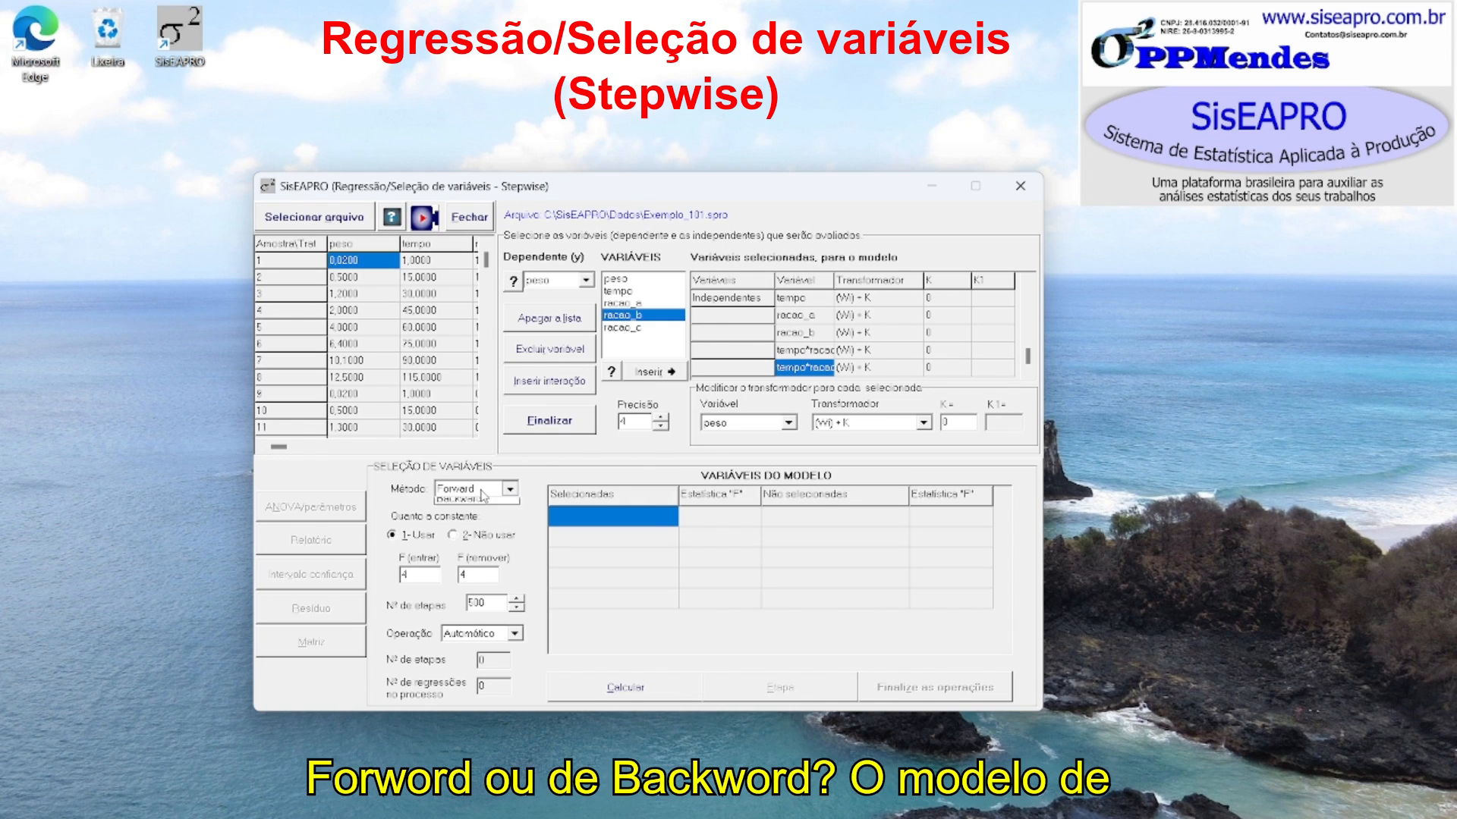
{"action": "left_click", "coordinate": [481, 492]}
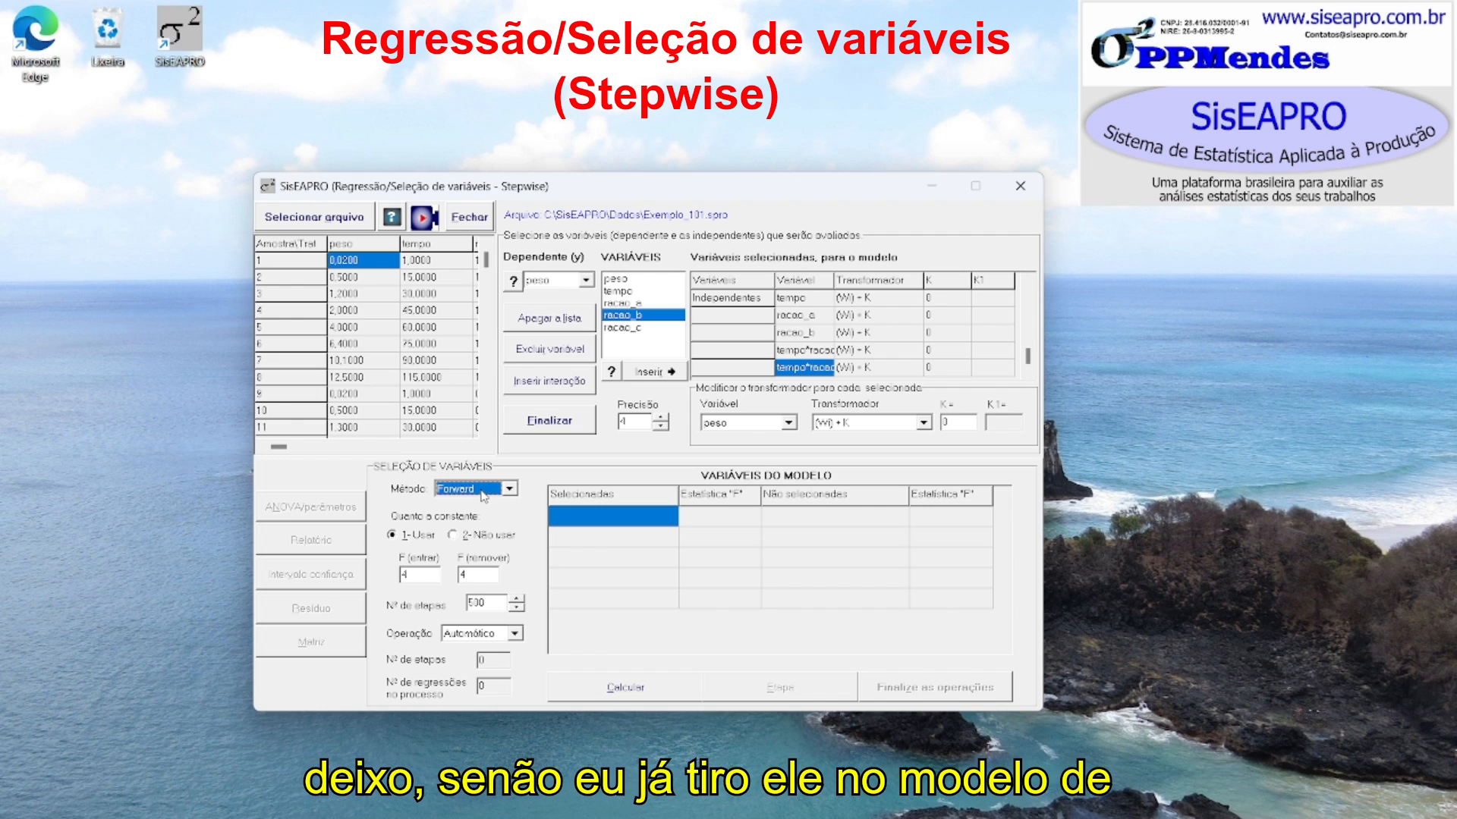
{"action": "left_click", "coordinate": [483, 494]}
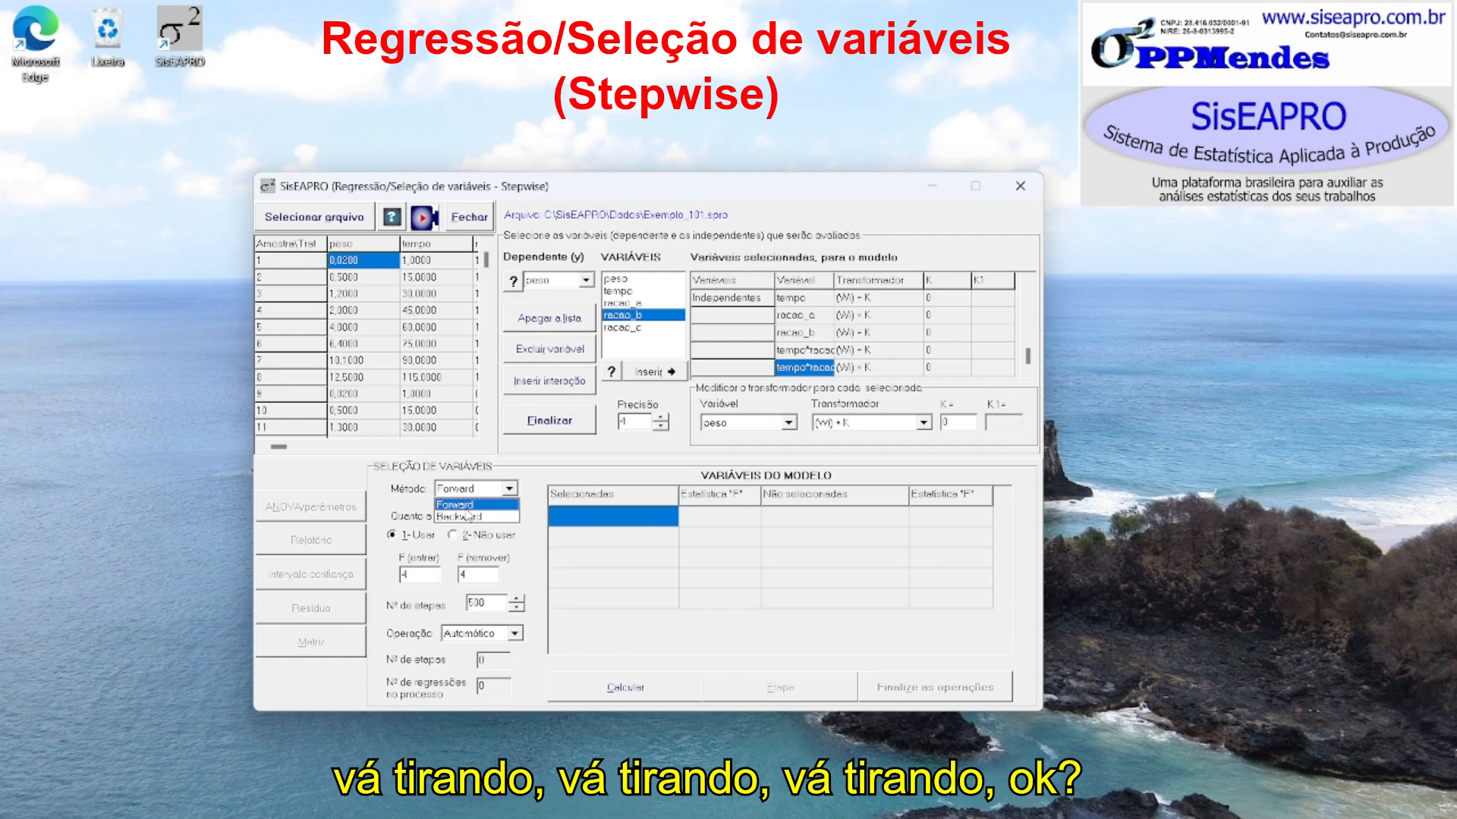
{"action": "left_click", "coordinate": [472, 504]}
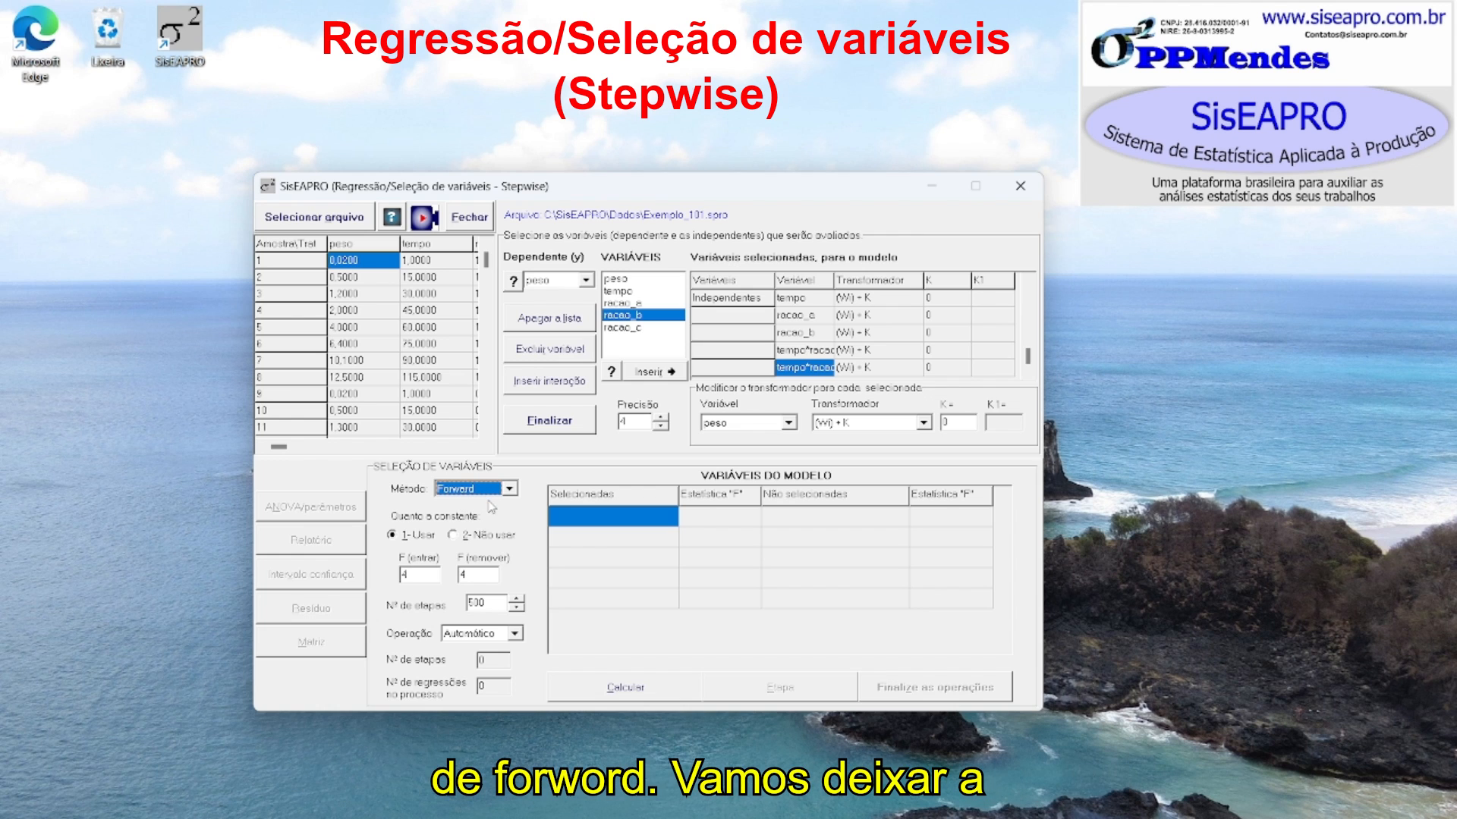
{"action": "left_click", "coordinate": [419, 536]}
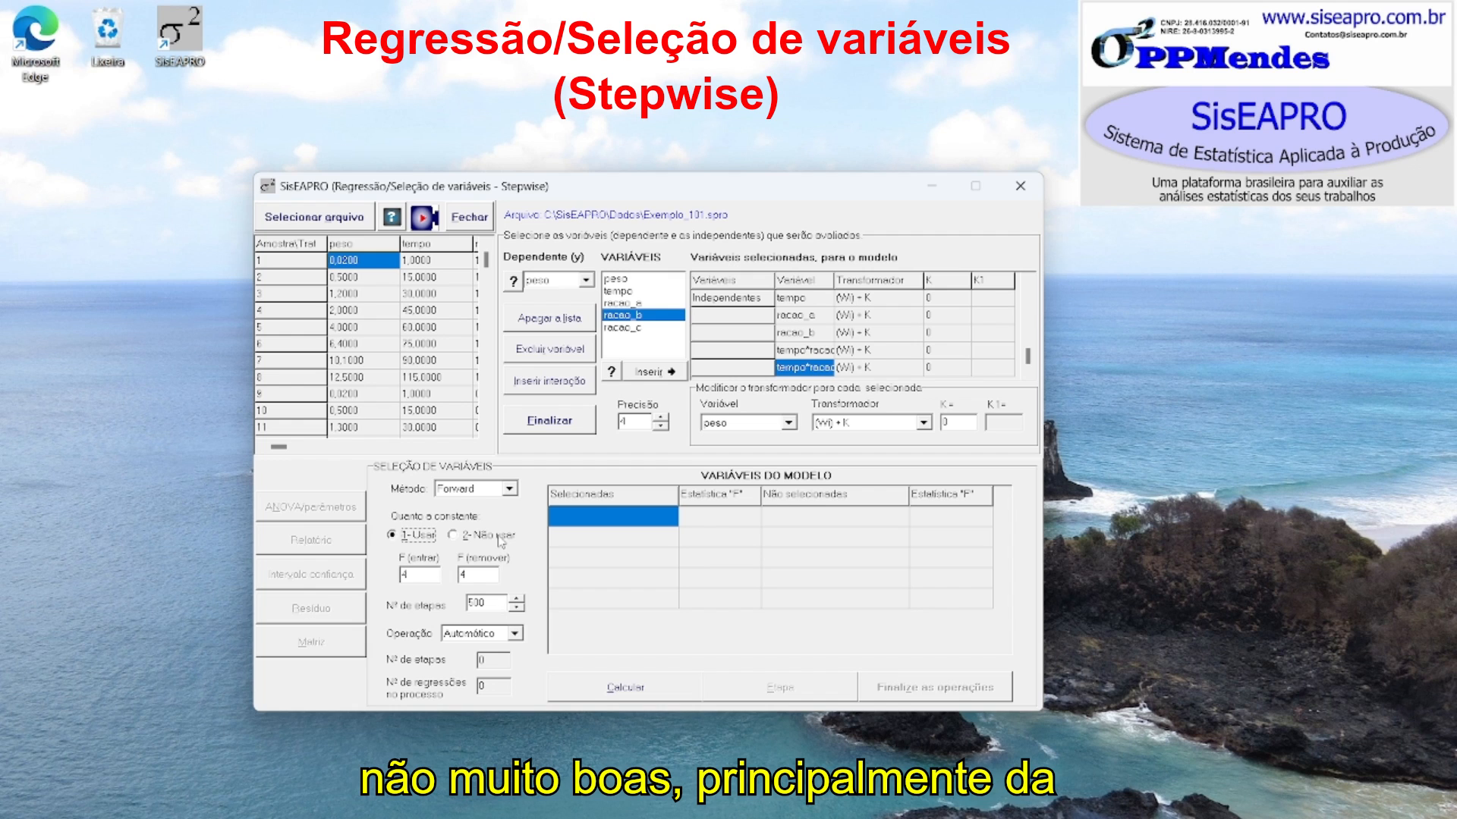
Calculate the variable selection with an F to enter of 4 and the operation set to Automático
{"action": "left_click", "coordinate": [418, 576]}
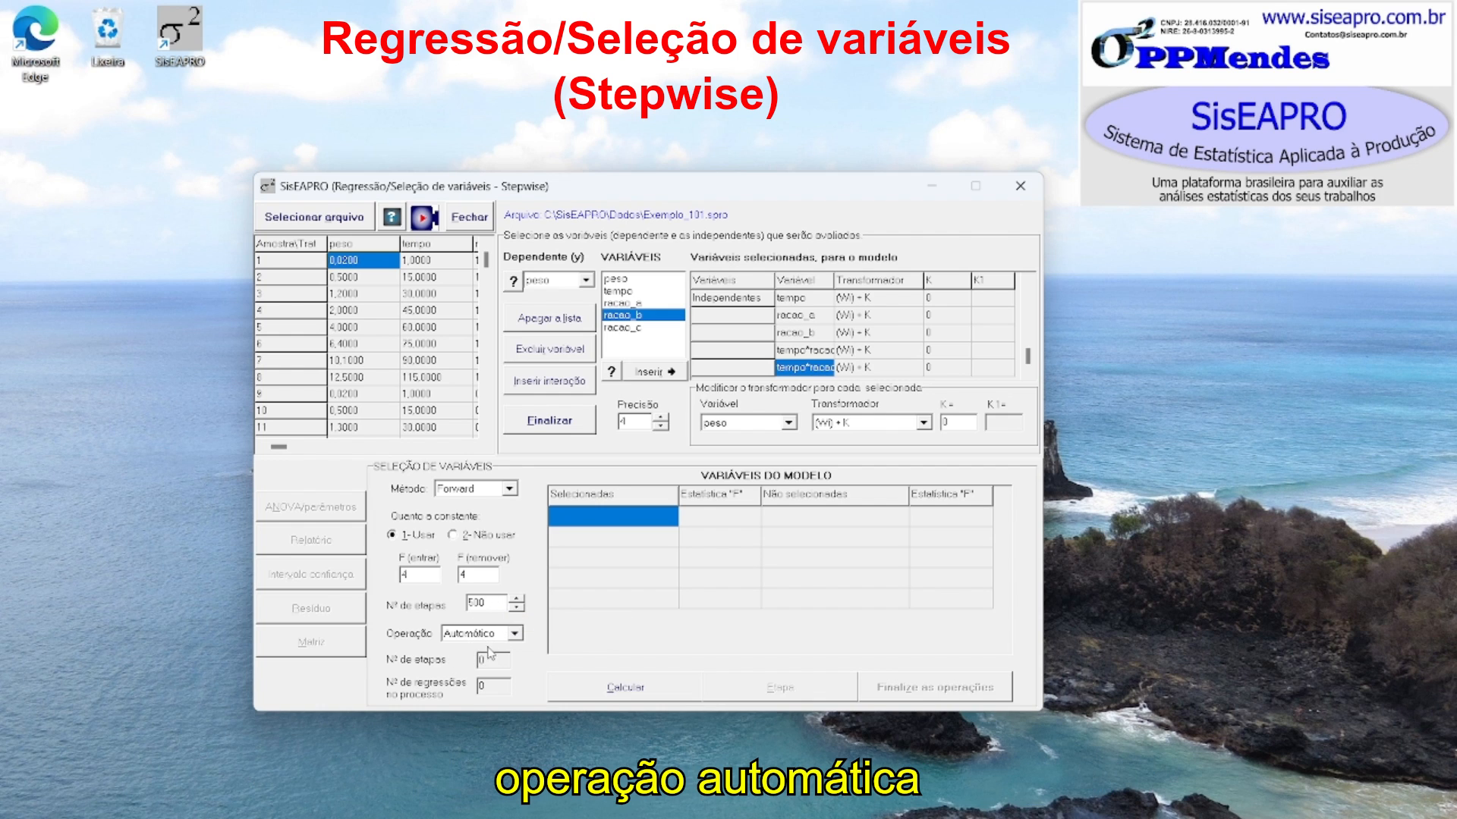
{"action": "left_click", "coordinate": [514, 634]}
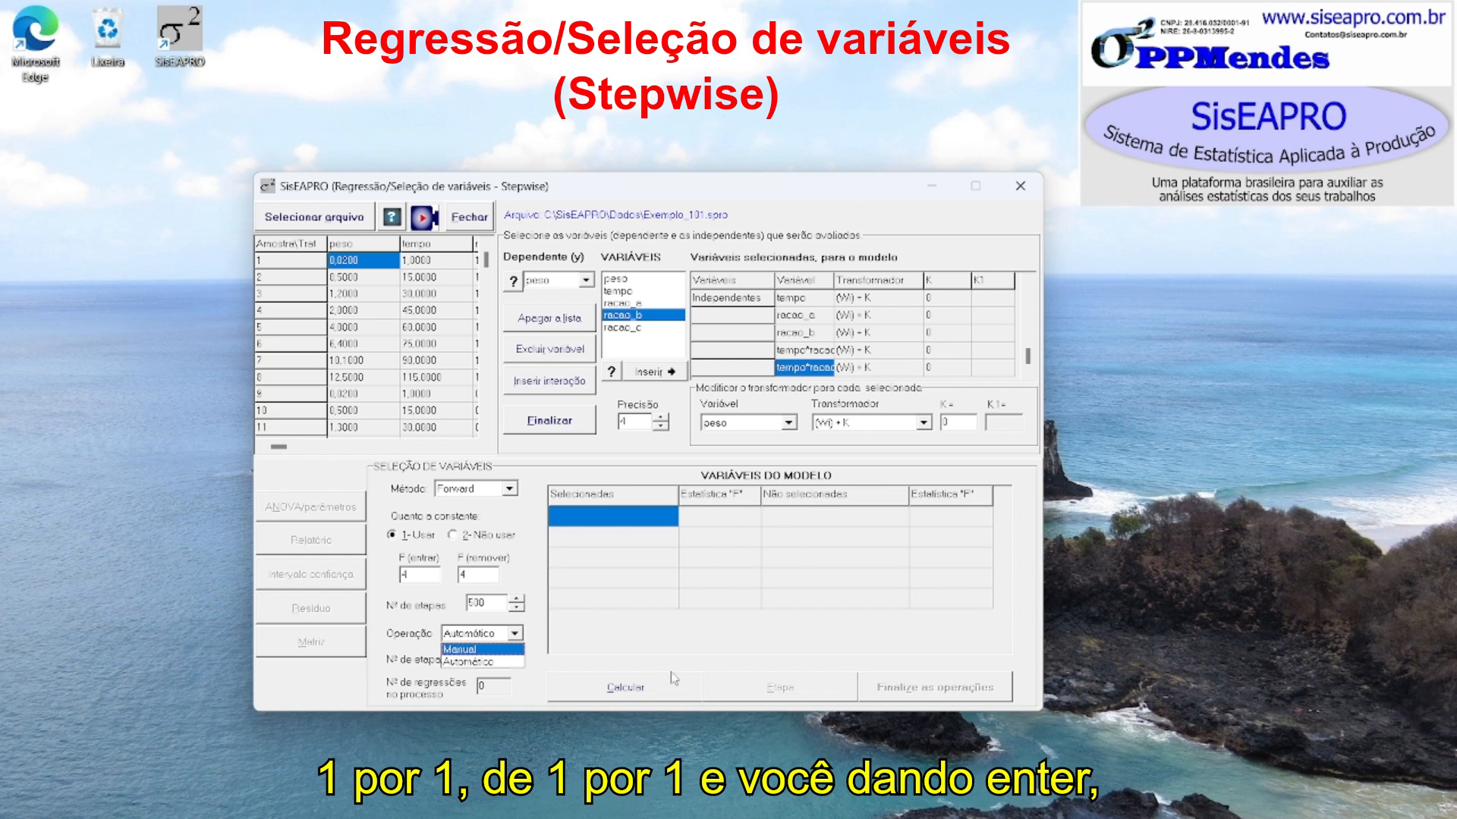
{"action": "left_click", "coordinate": [478, 662]}
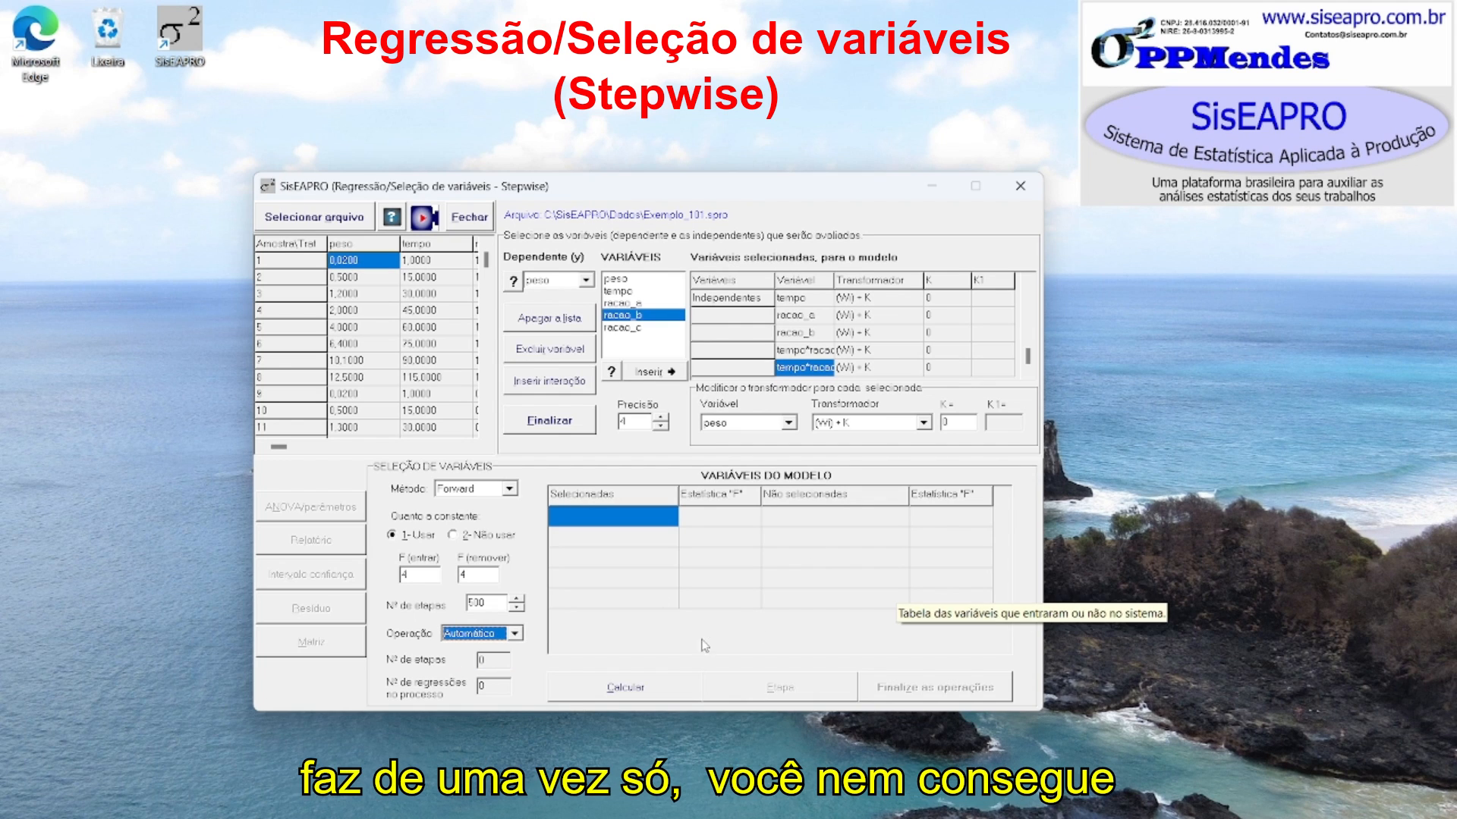
{"action": "left_click", "coordinate": [624, 688]}
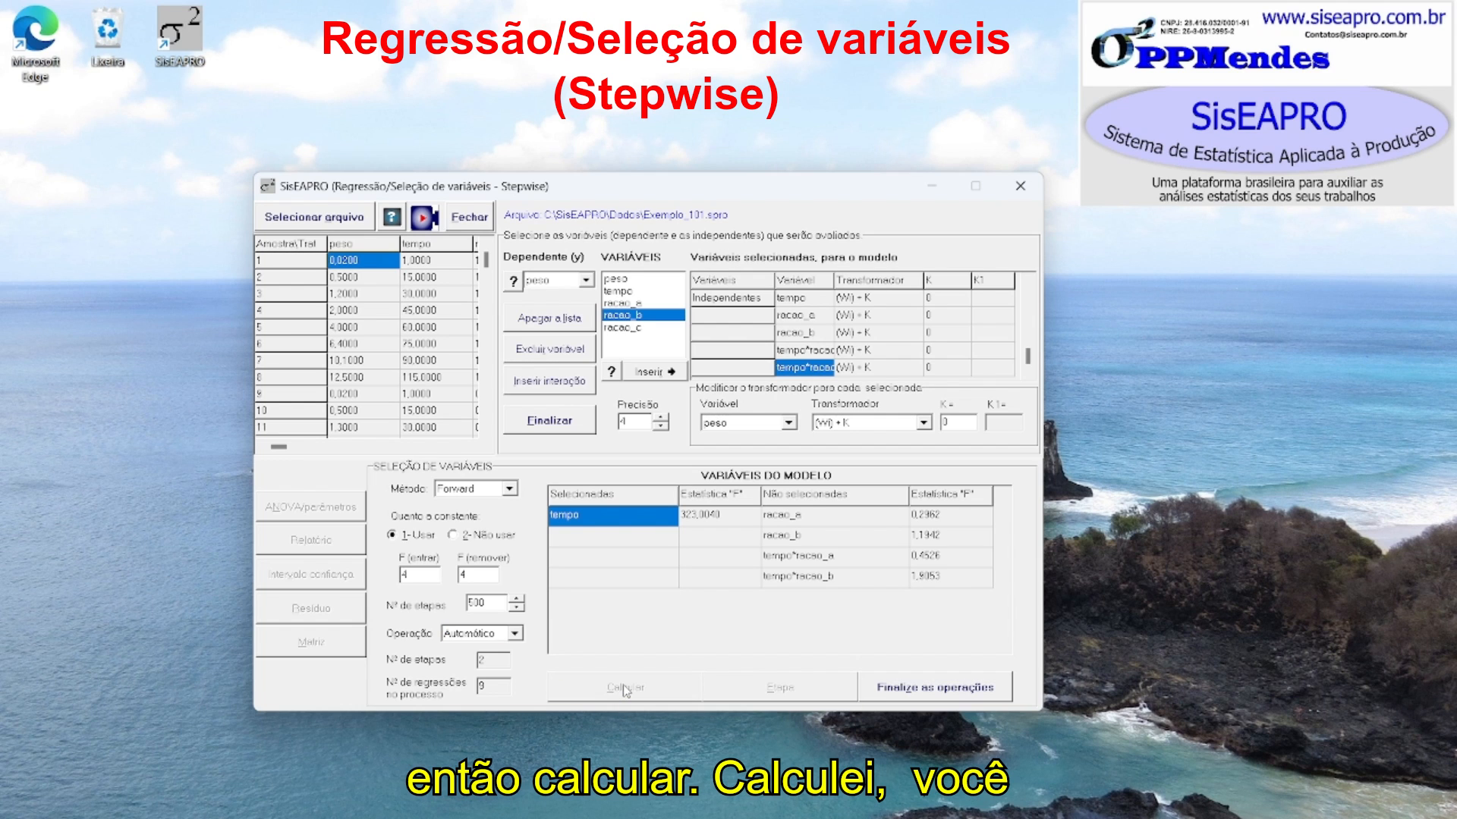
Examine the rations and tempo interactions in the model variables table together with their F statistics
{"action": "left_click", "coordinate": [798, 516]}
{"action": "left_click", "coordinate": [806, 540]}
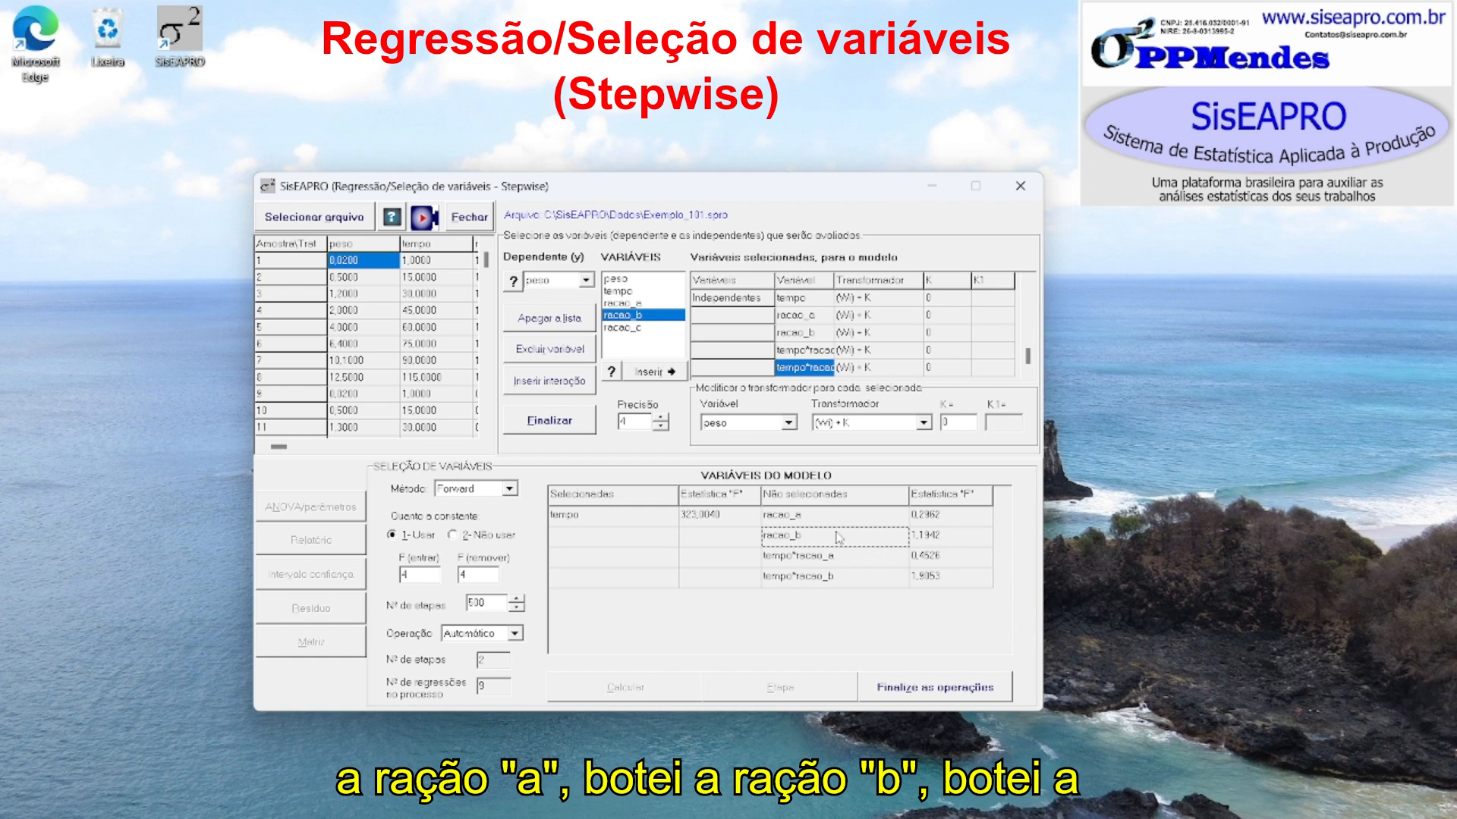
{"action": "left_click", "coordinate": [774, 565]}
{"action": "left_click", "coordinate": [842, 578]}
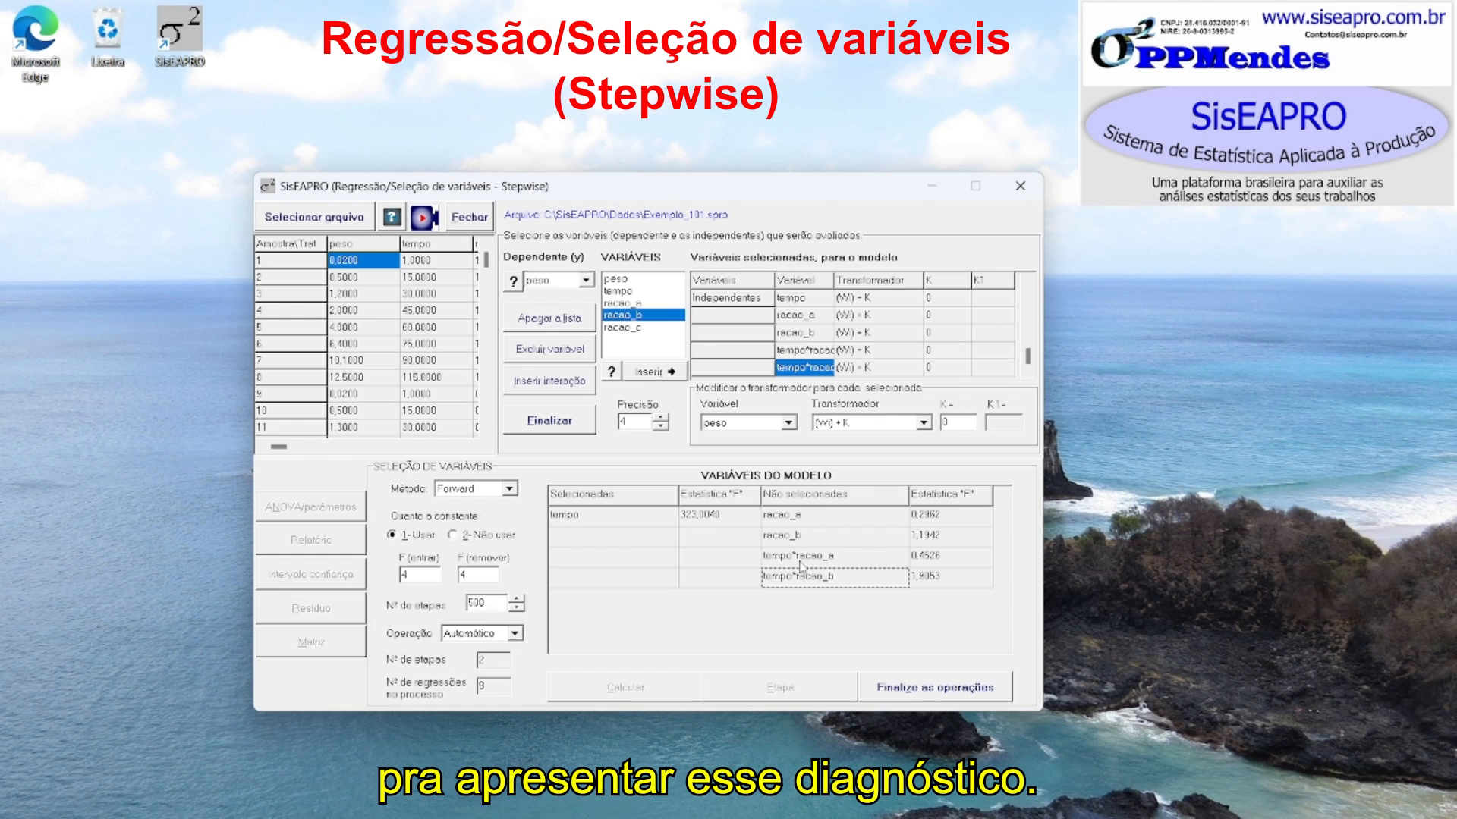
Finalize the selection operations and examine the fitted model equation, its parameter estimates and the regression's Prob(F)
{"action": "left_click", "coordinate": [927, 691]}
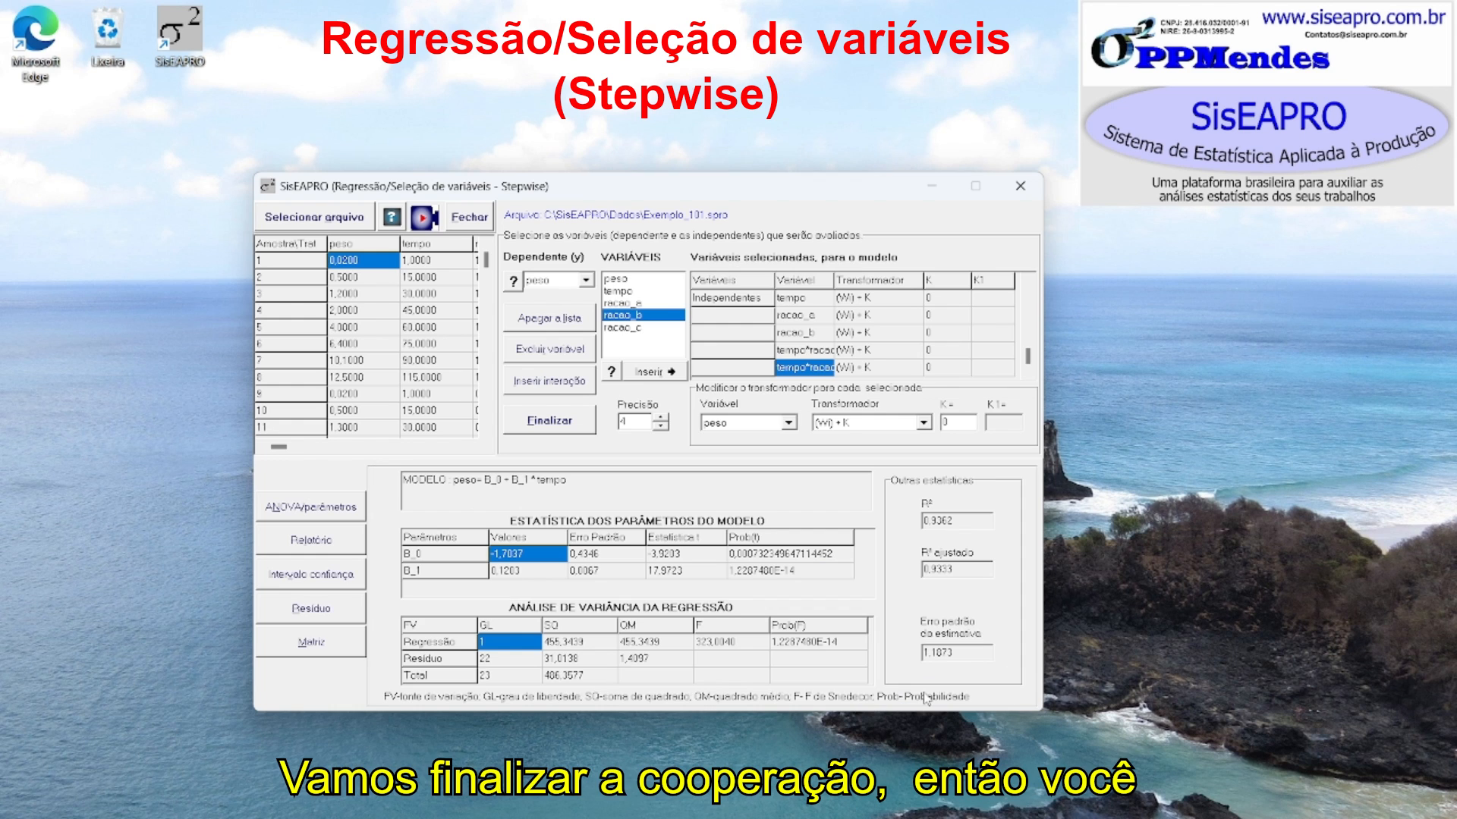
{"action": "left_click_drag", "start_coordinate": [453, 479], "coordinate": [563, 478]}
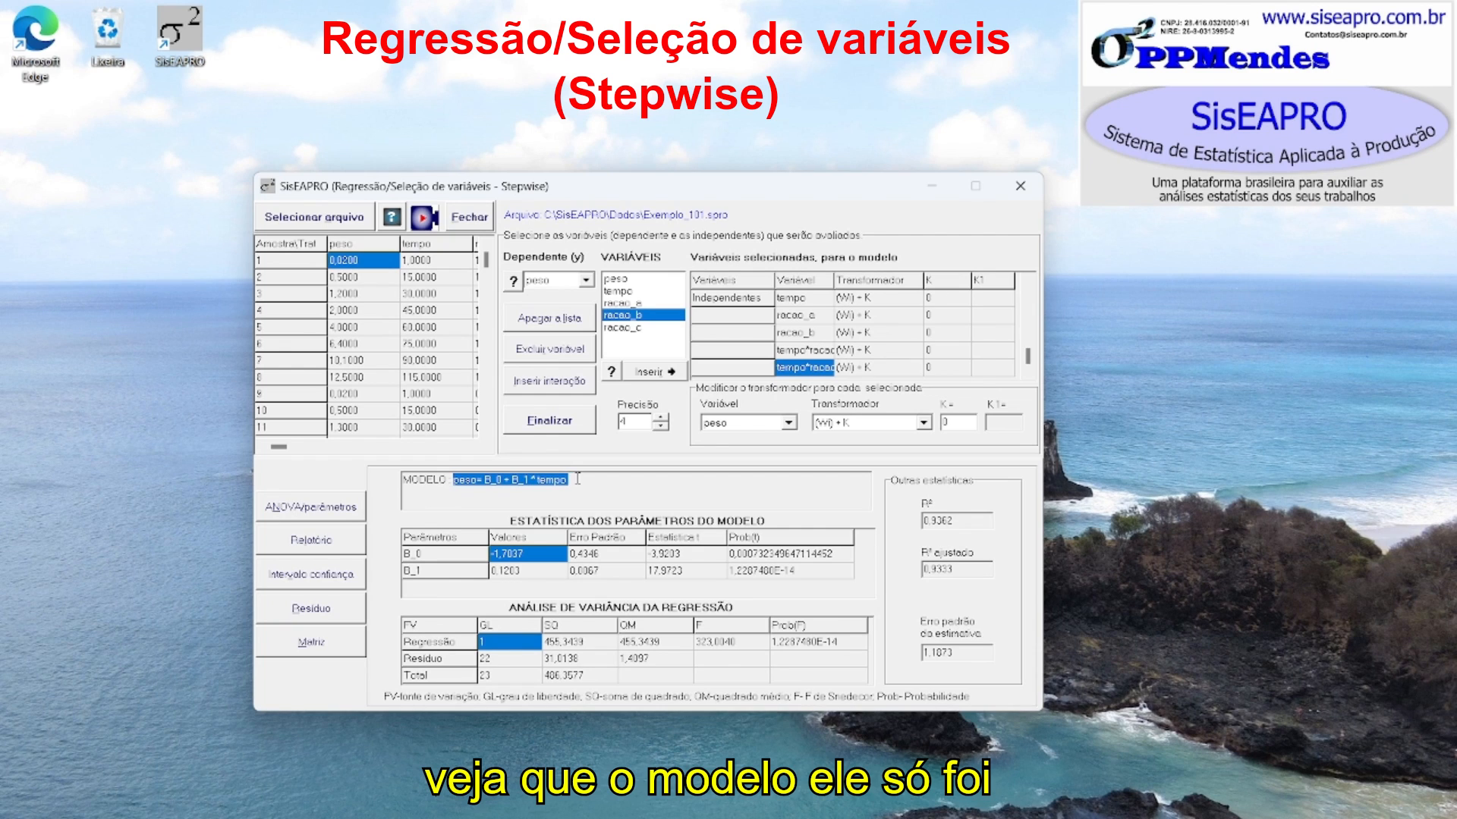
{"action": "left_click", "coordinate": [571, 490]}
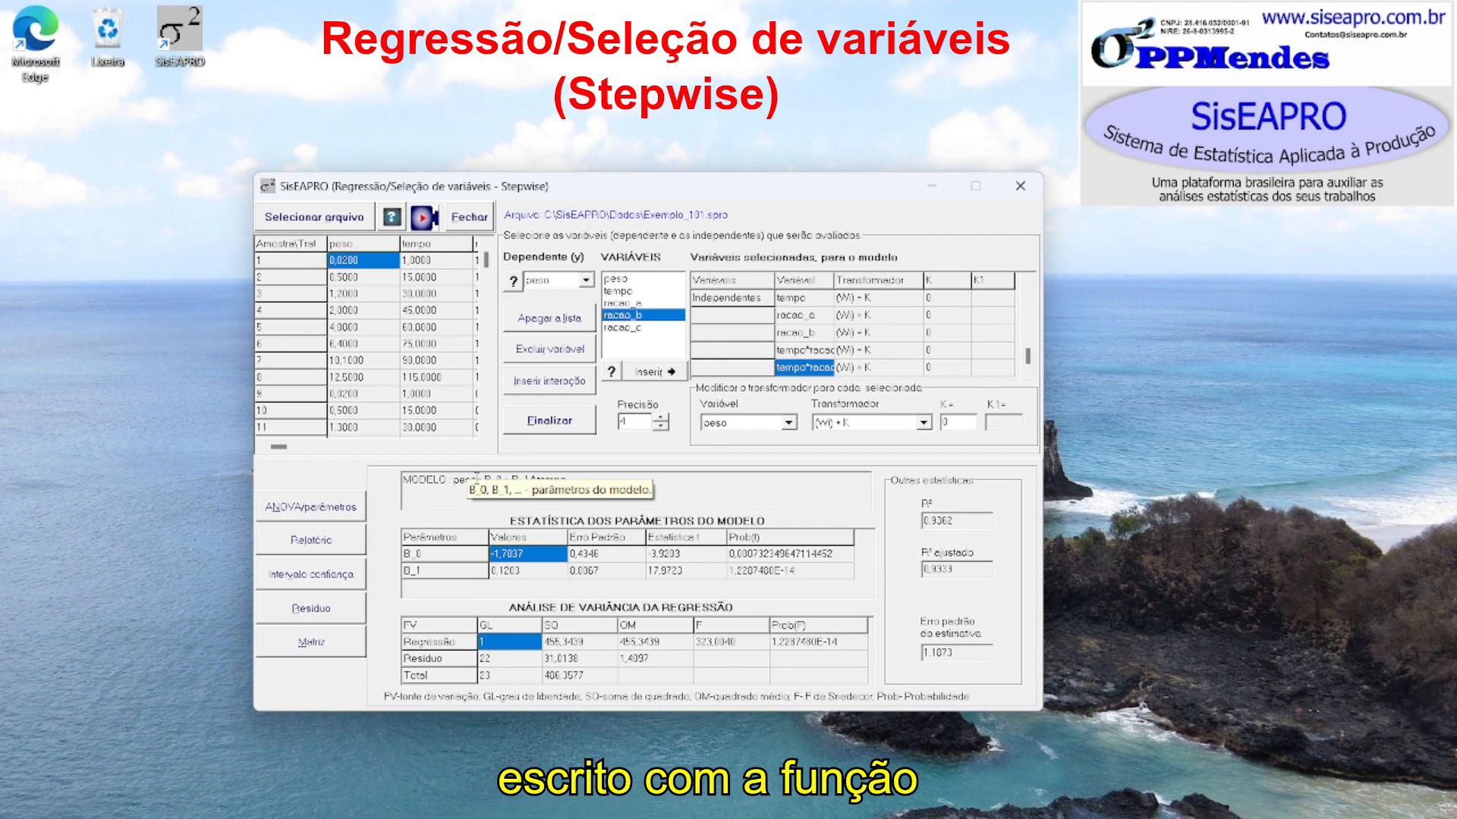
{"action": "left_click_drag", "start_coordinate": [484, 479], "coordinate": [604, 479]}
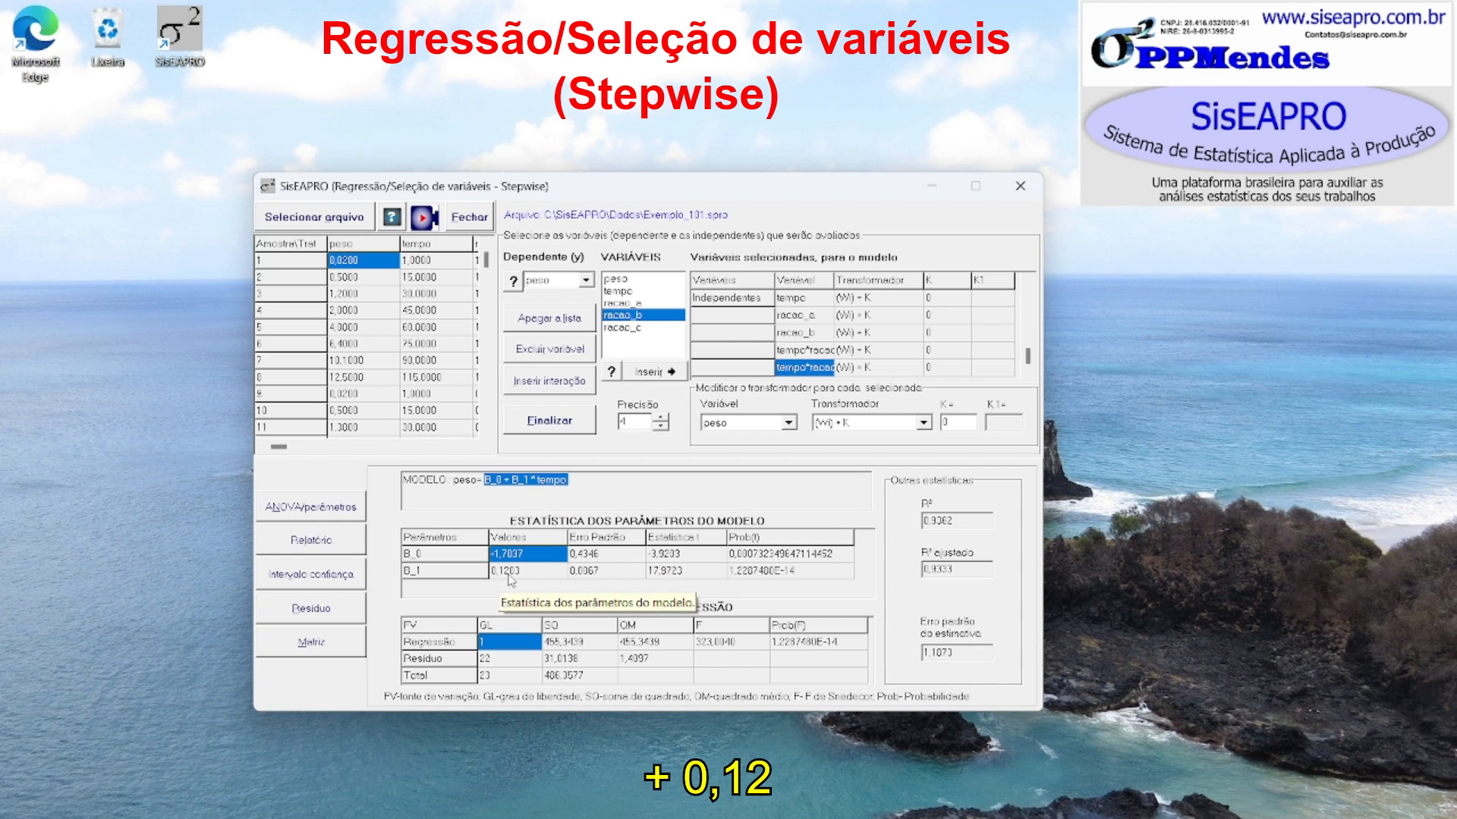
{"action": "left_click_drag", "start_coordinate": [579, 482], "coordinate": [482, 480]}
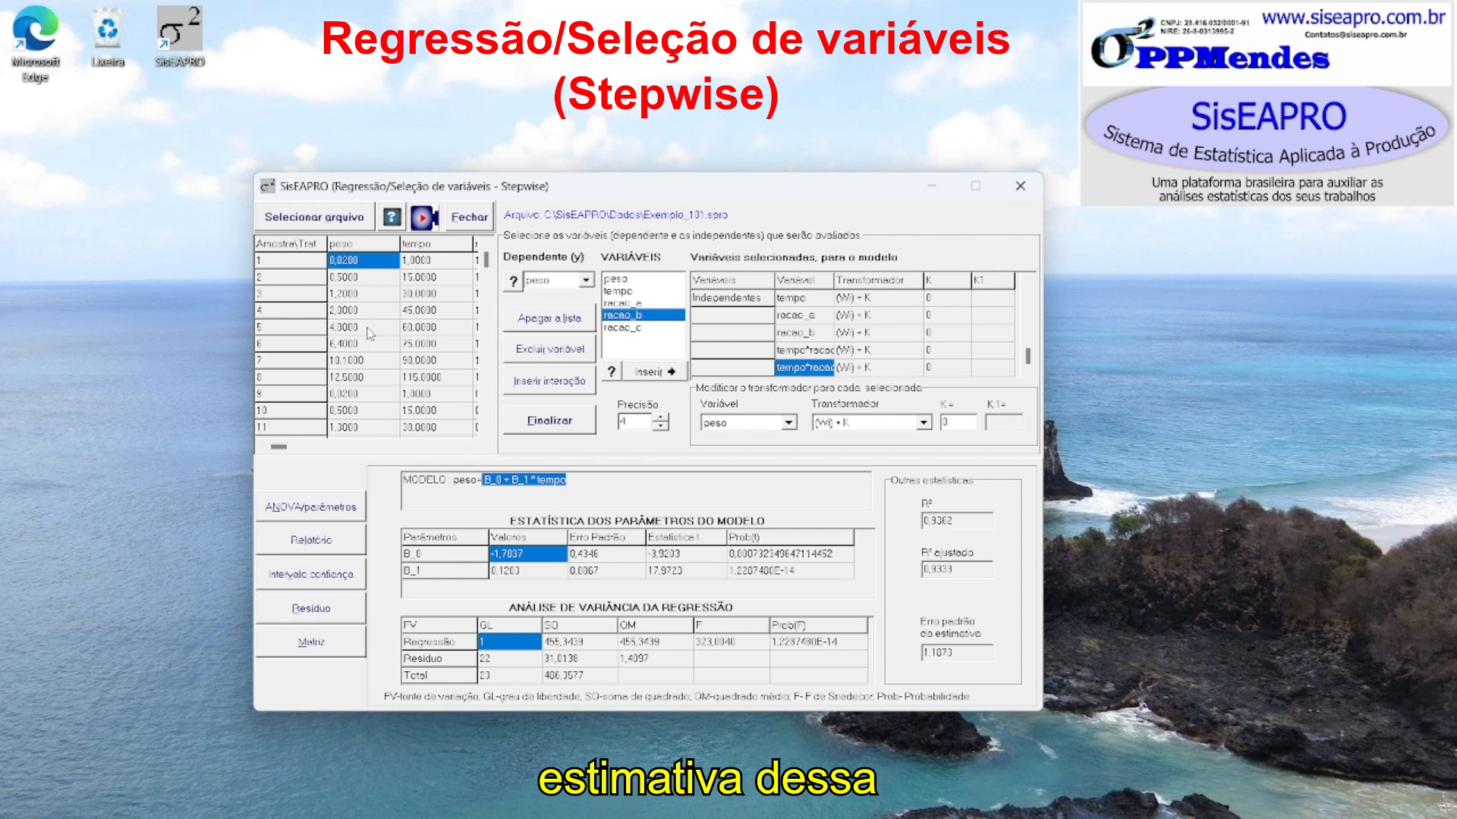
{"action": "left_click", "coordinate": [456, 484]}
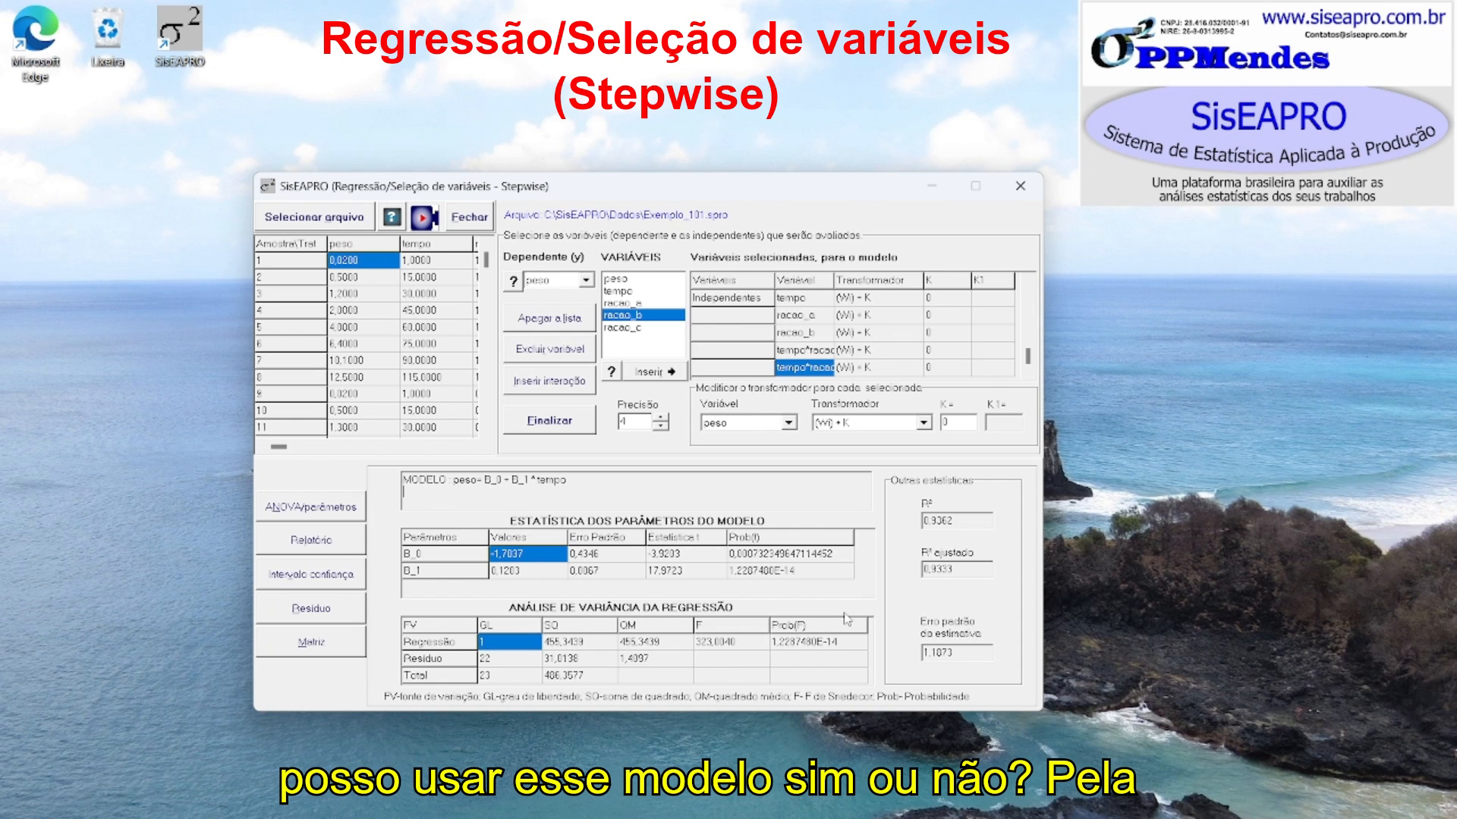
{"action": "left_click", "coordinate": [782, 646]}
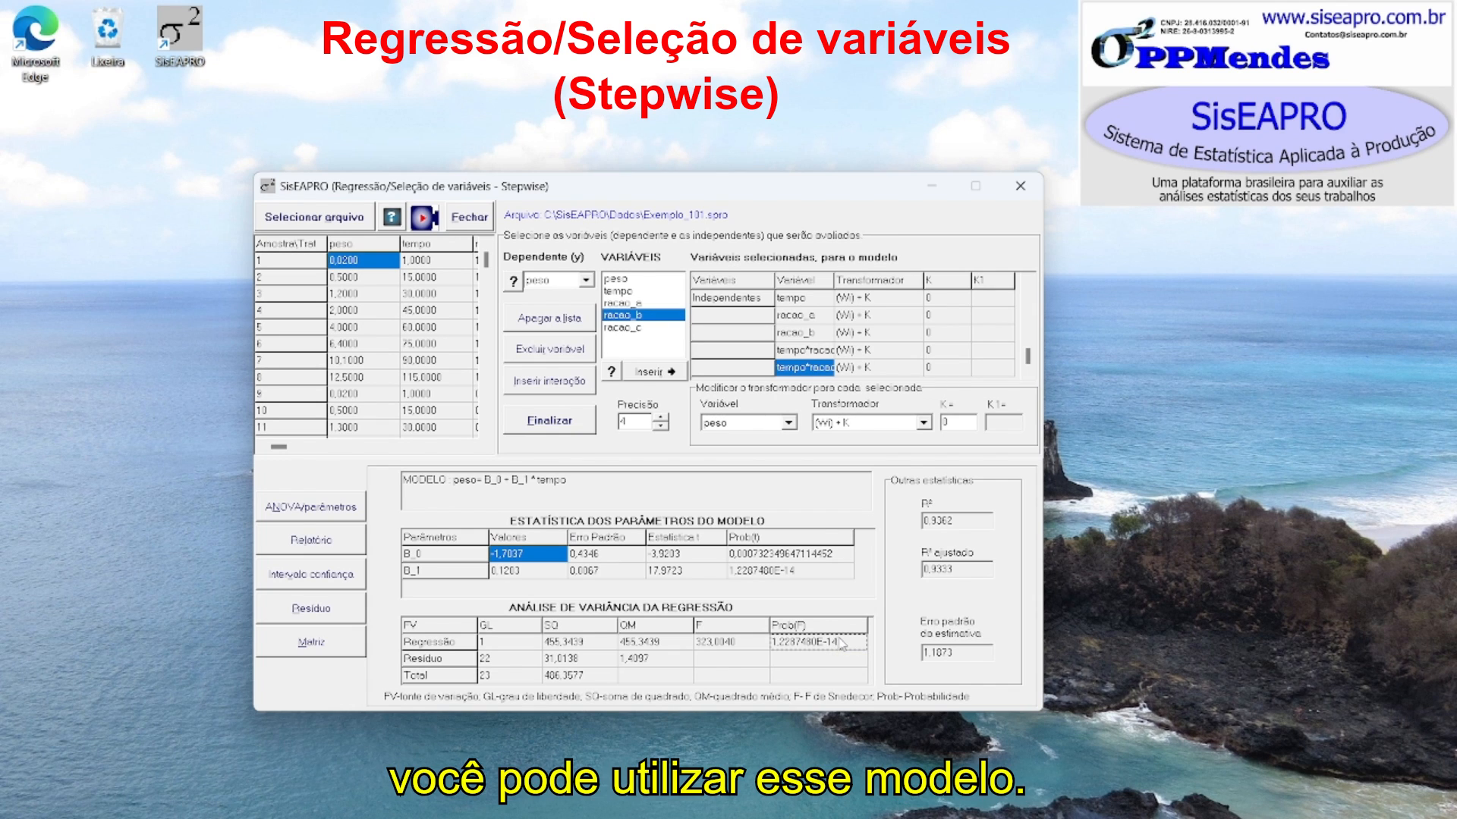
Open the residual analysis and plot the ordinary residuals against the original Y
{"action": "left_click", "coordinate": [308, 616]}
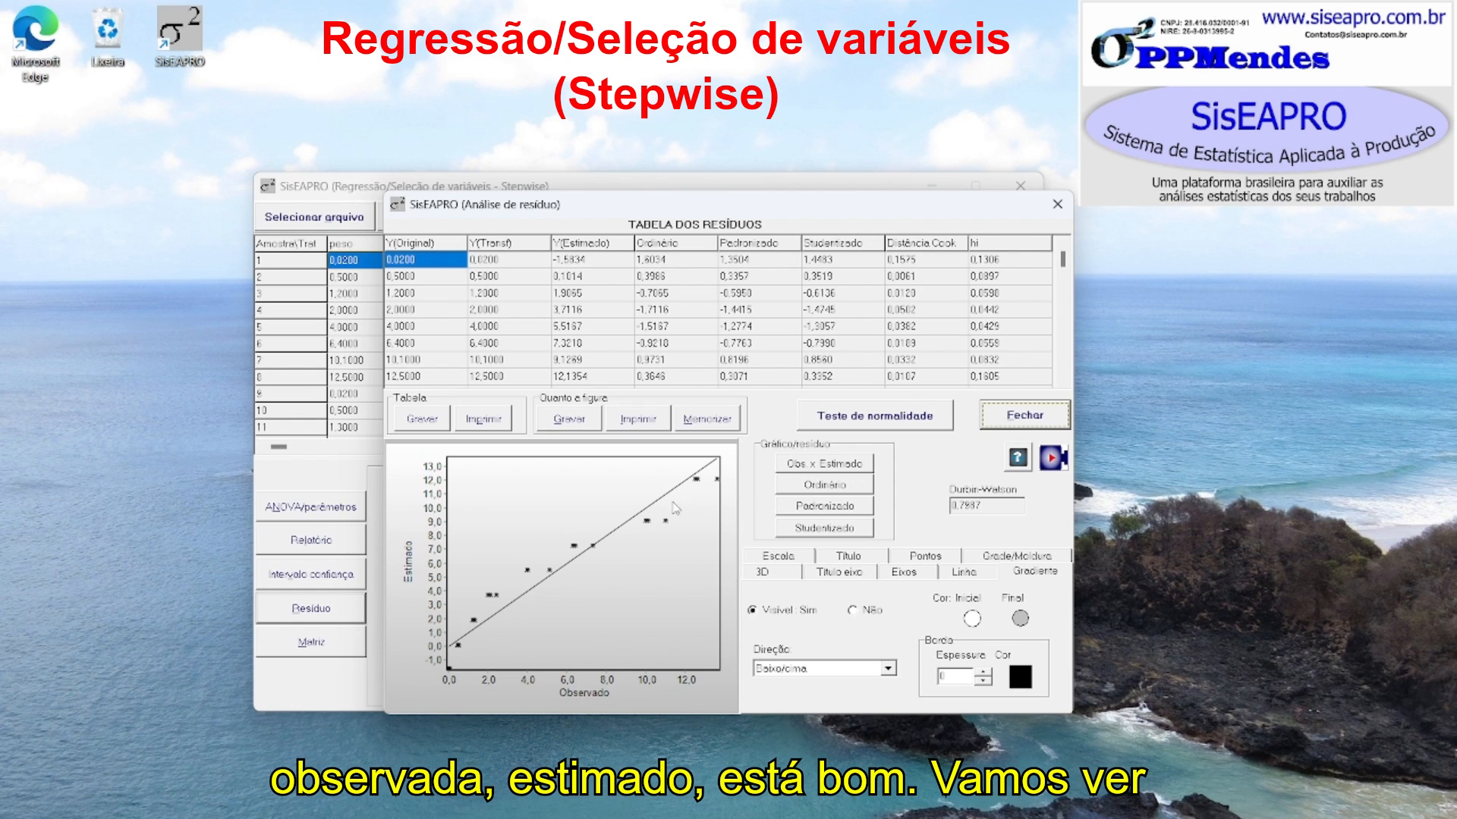
{"action": "left_click", "coordinate": [845, 485]}
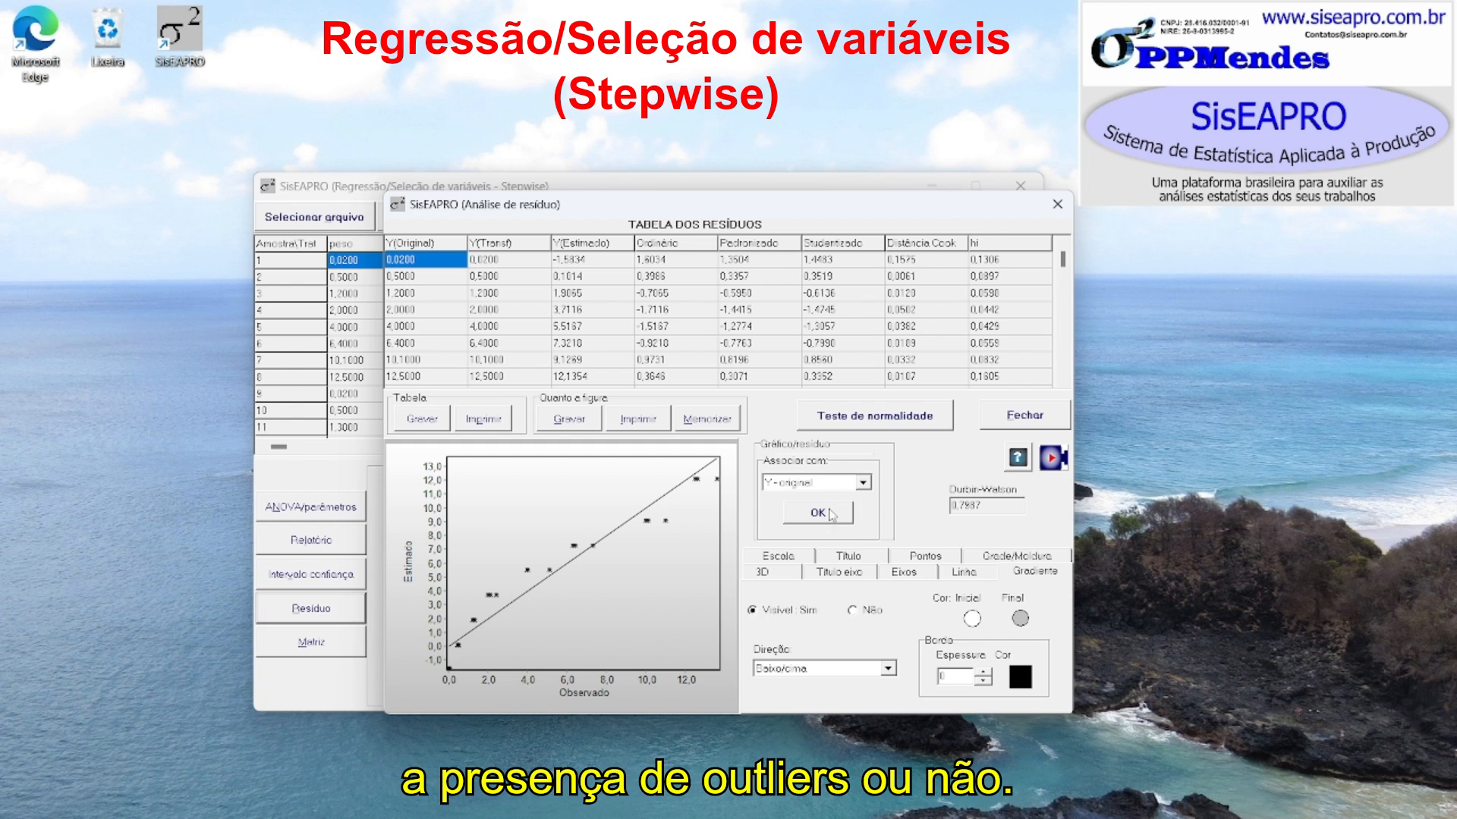
{"action": "left_click", "coordinate": [831, 514]}
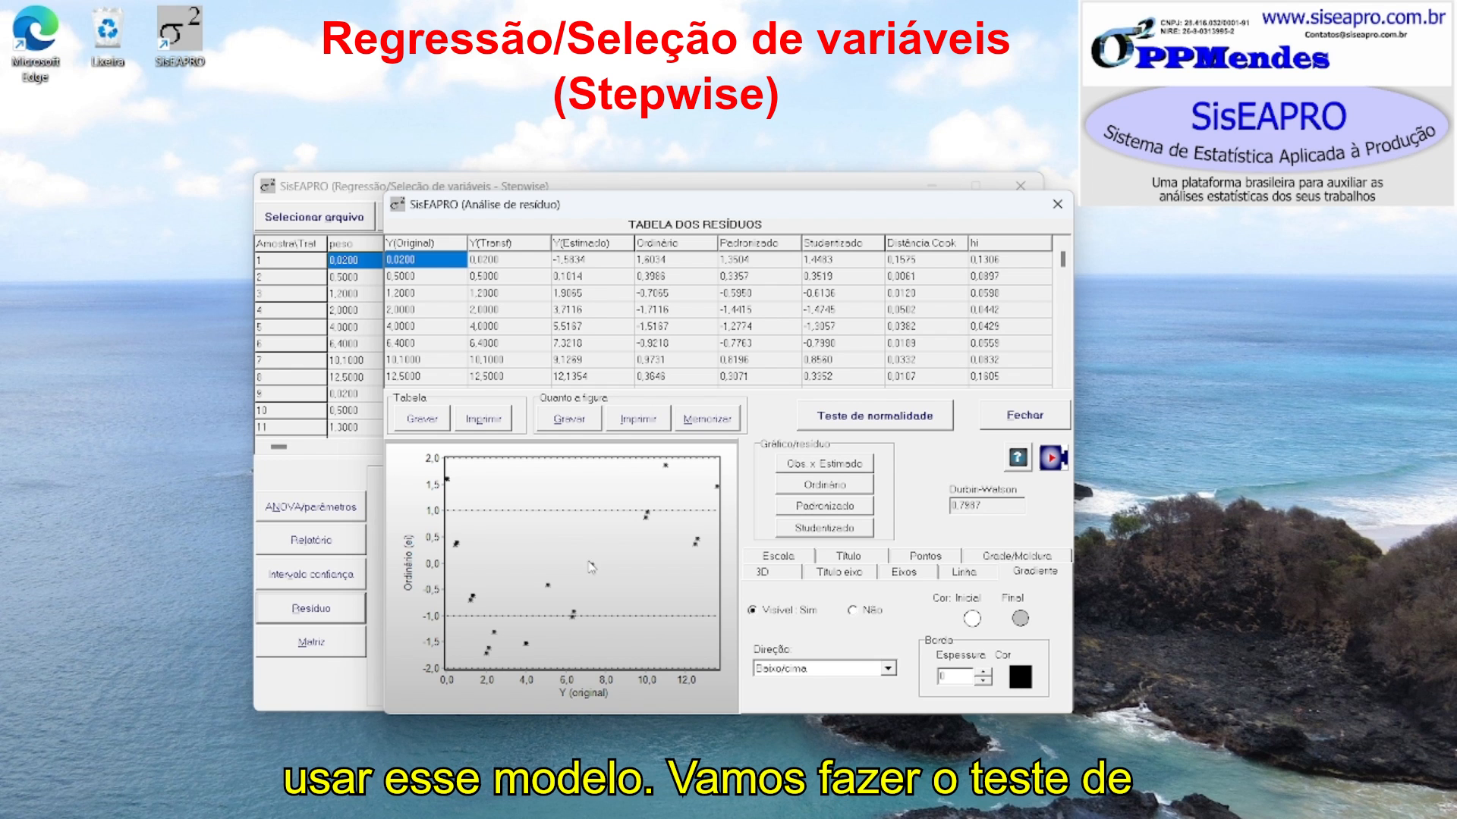
Test the residuals for normality with Shapiro-Wilk and D'Agostino-Pearson, review the conclusion, and return to the regression results
{"action": "left_click", "coordinate": [915, 425]}
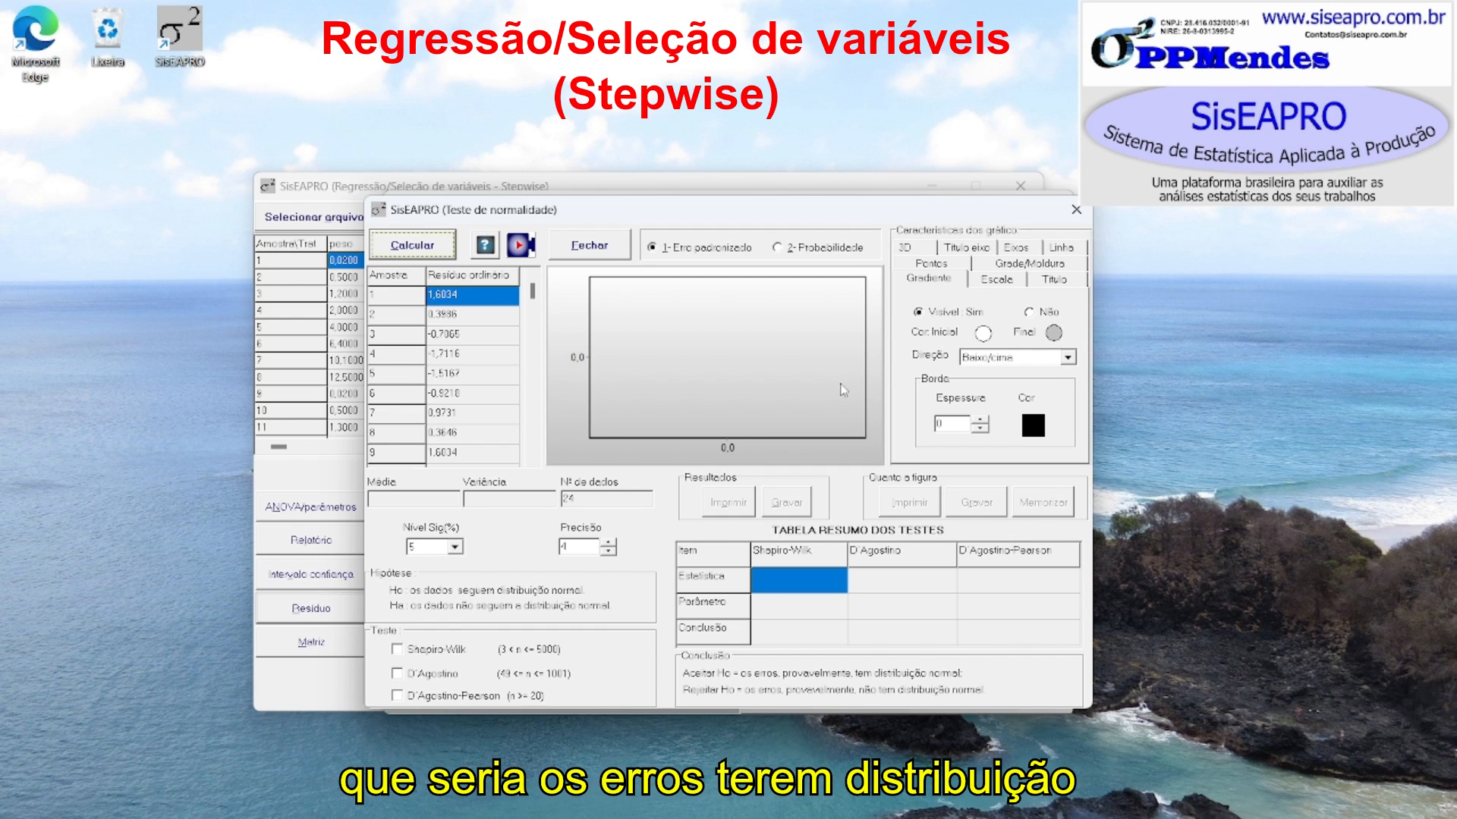
{"action": "left_click", "coordinate": [445, 251]}
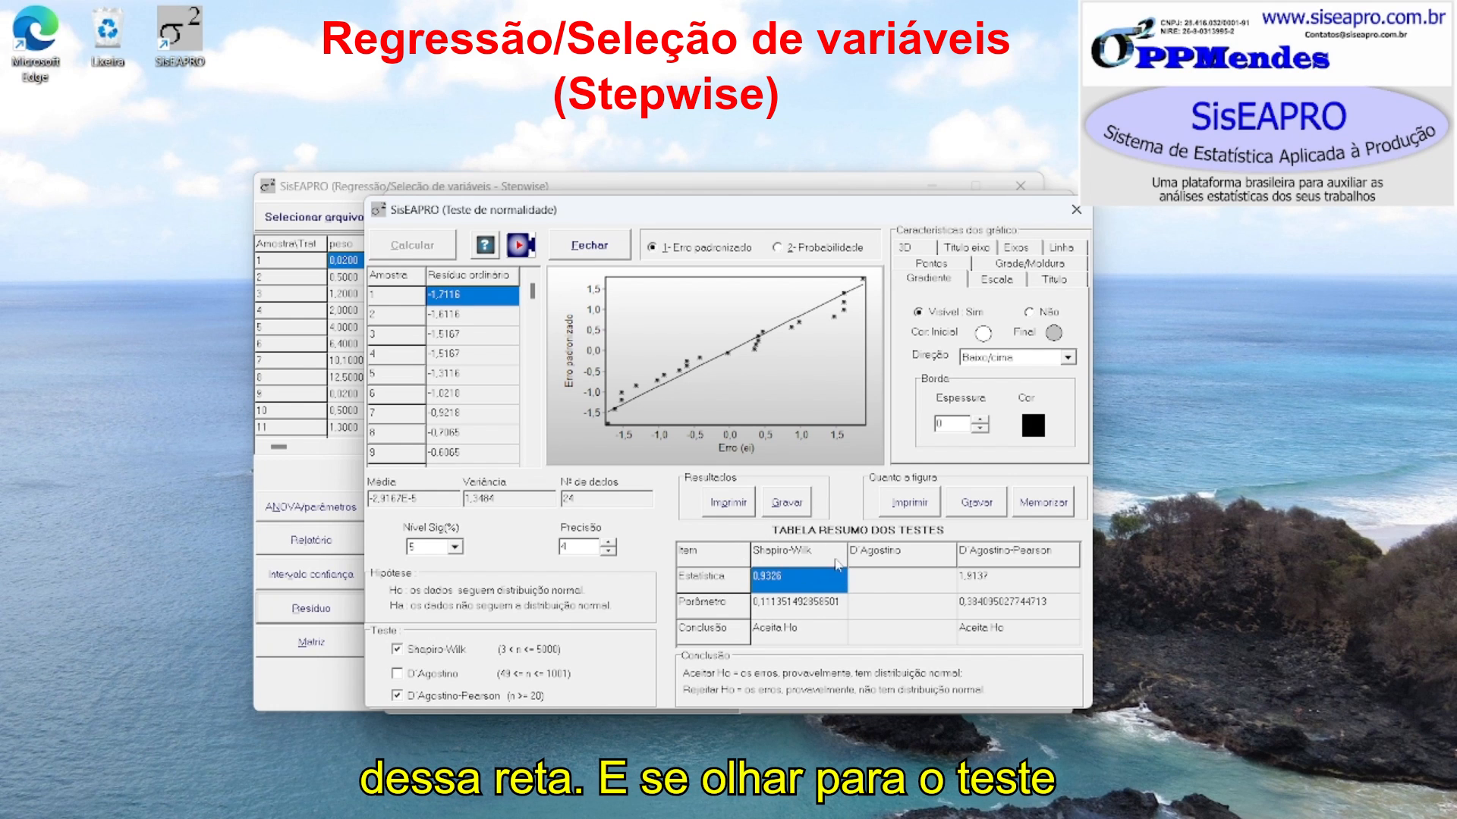
{"action": "left_click", "coordinate": [767, 637]}
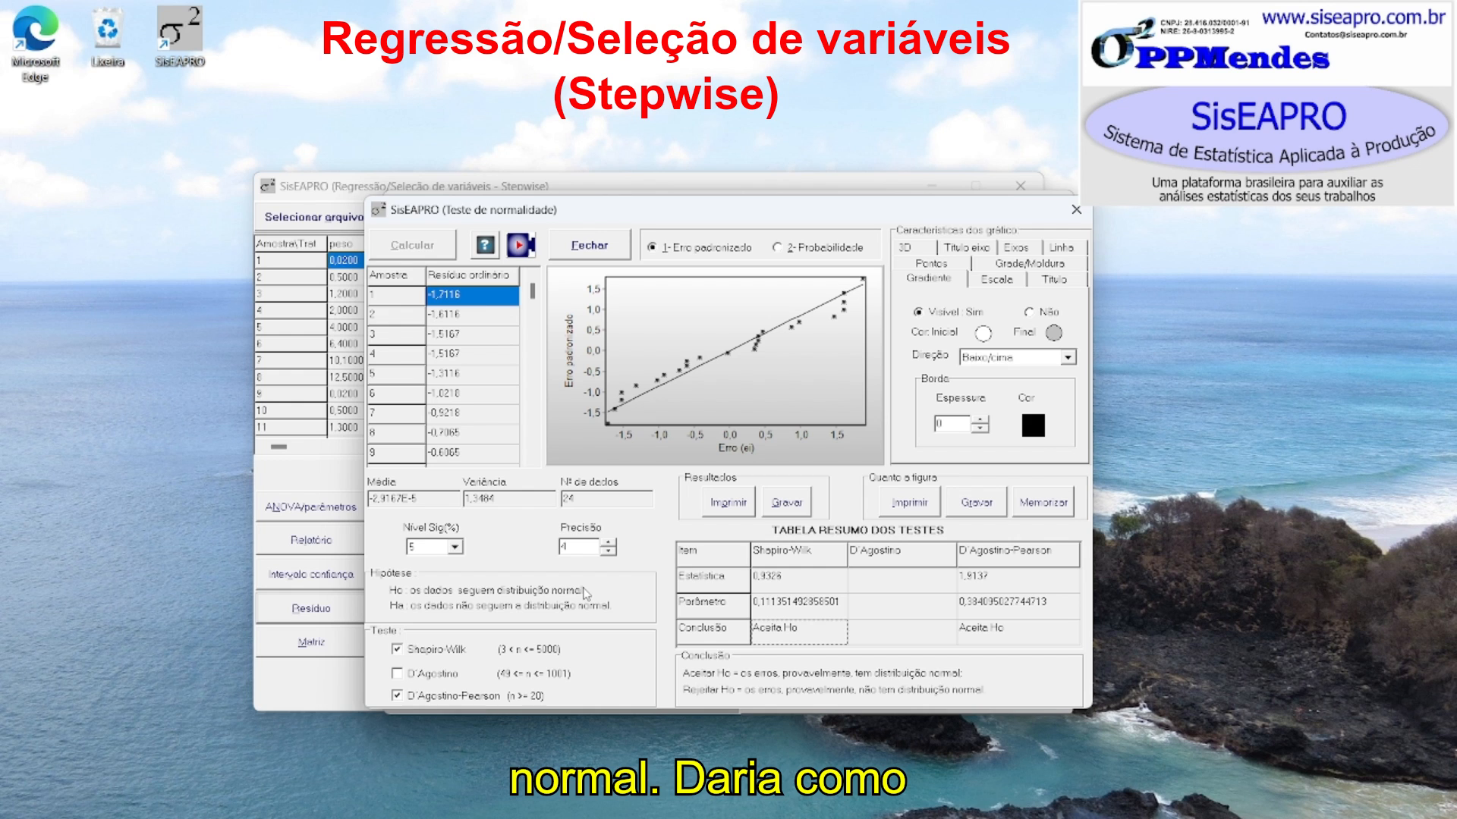
{"action": "mouse_move", "coordinate": [586, 595]}
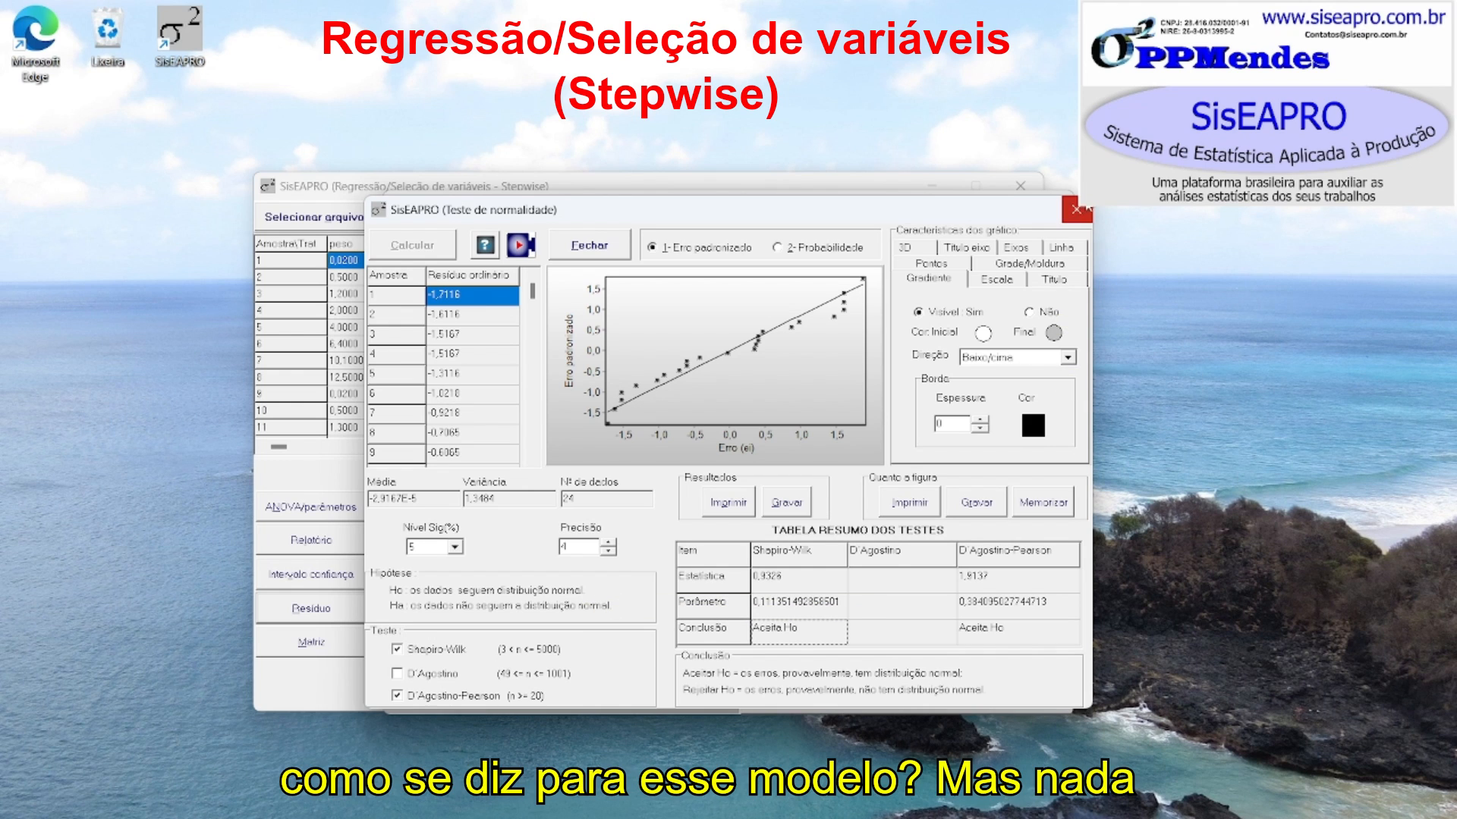
{"action": "left_click", "coordinate": [1078, 211]}
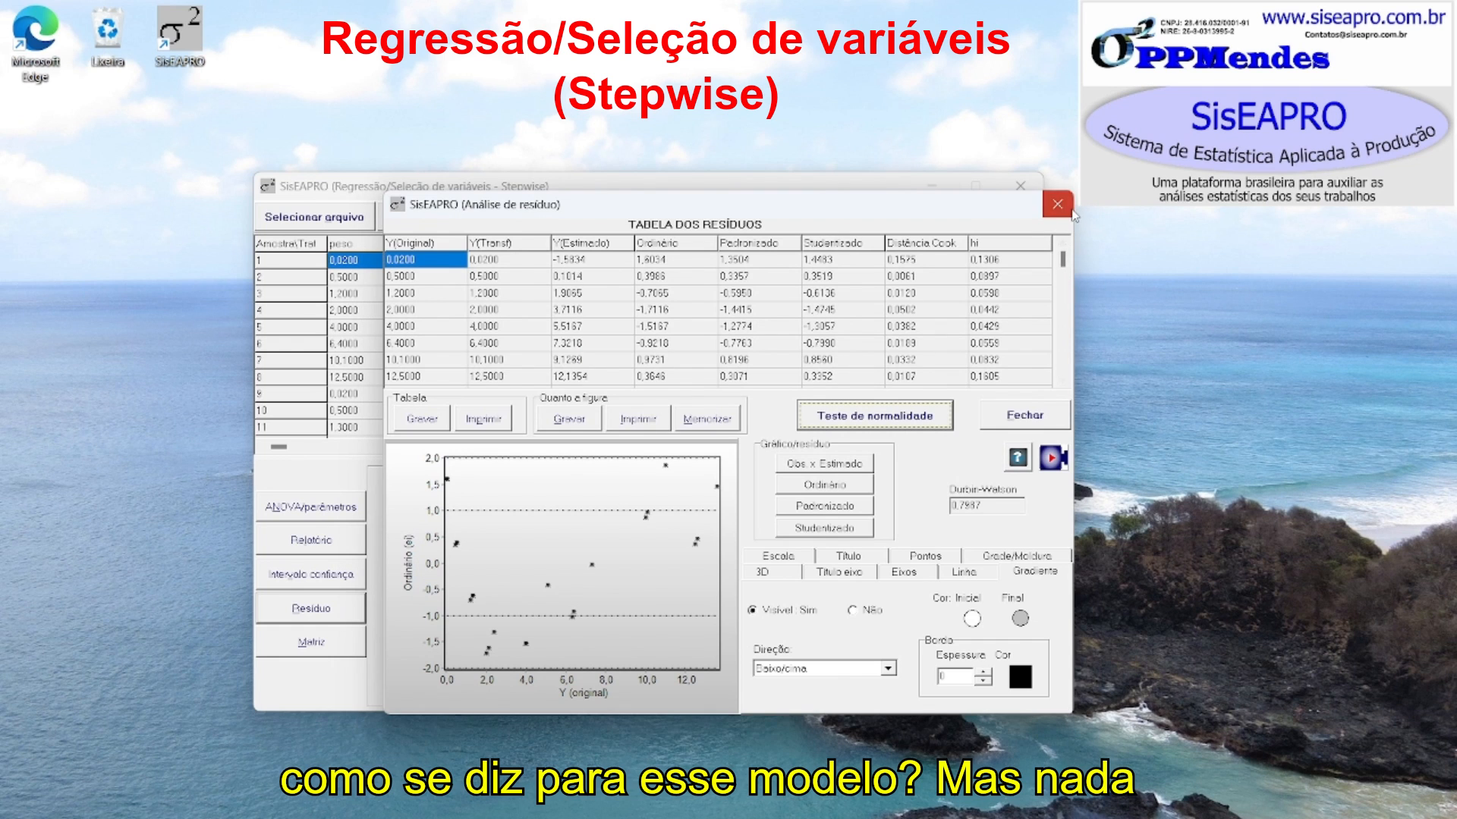
{"action": "left_click", "coordinate": [1071, 208]}
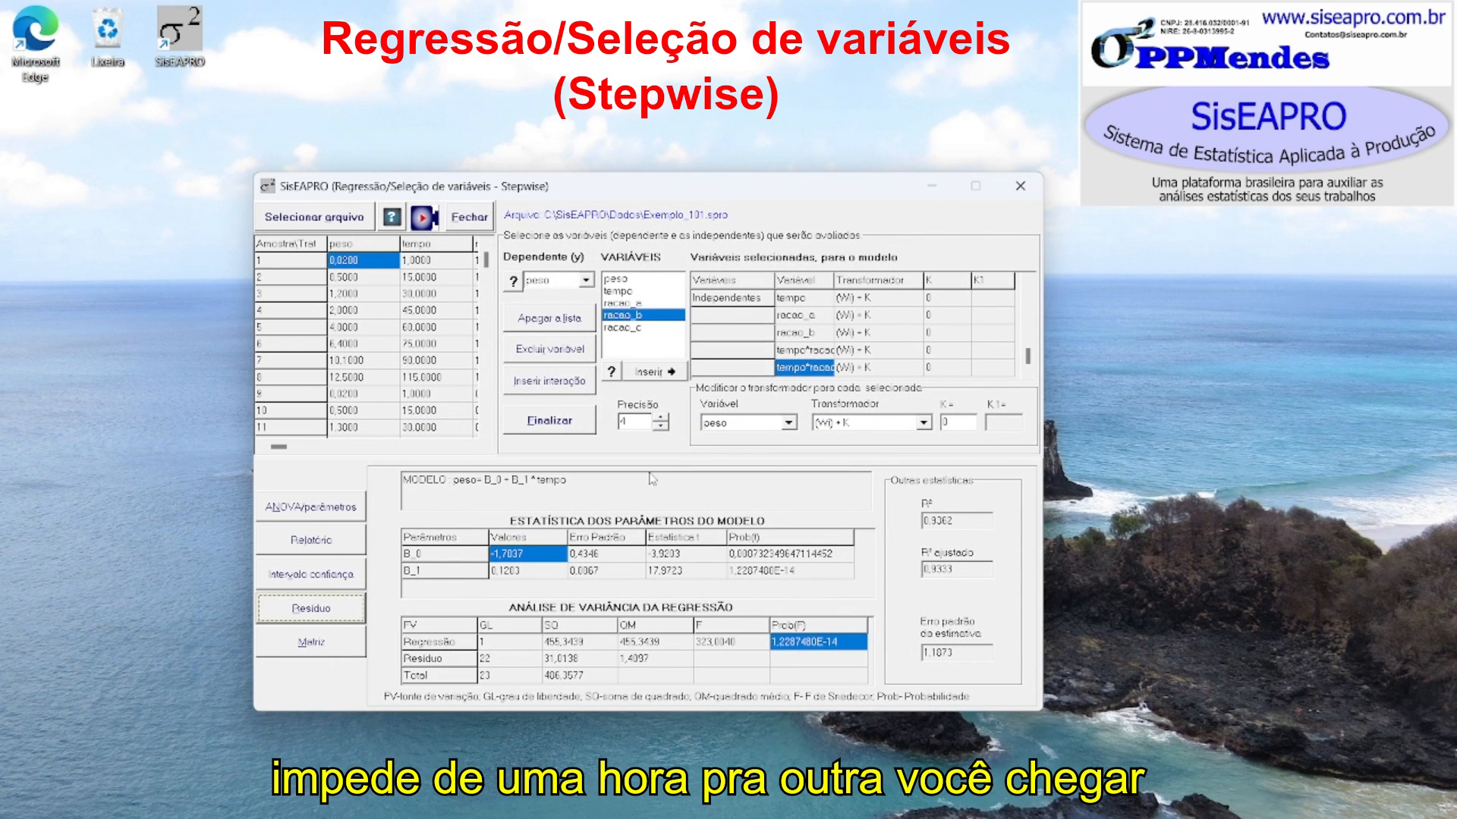
Apply the Ln(Wi) transformer to peso, finalize the variable setup and calculate the Forward selection again
{"action": "left_click", "coordinate": [764, 425]}
{"action": "left_click", "coordinate": [764, 427]}
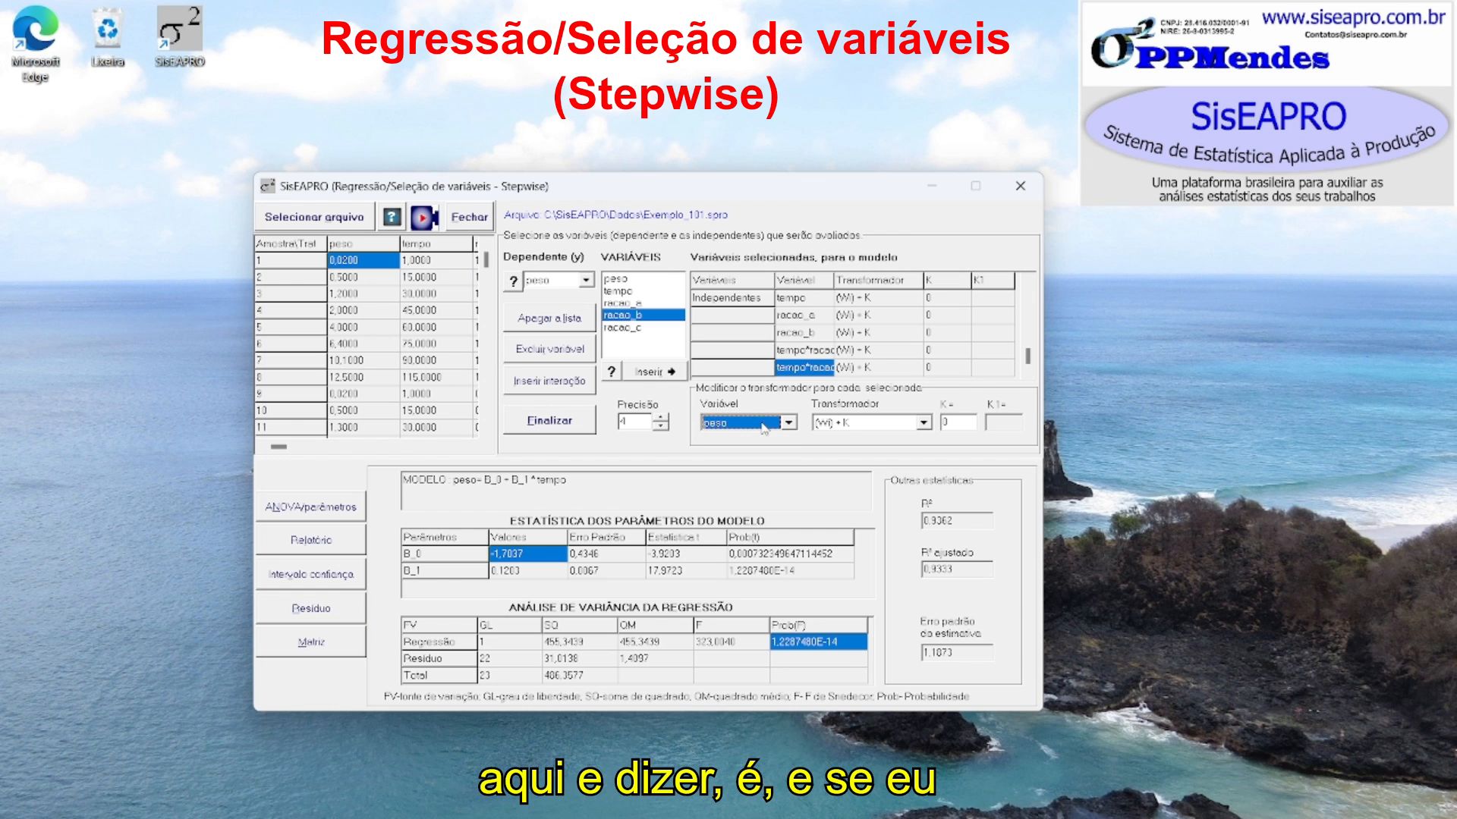
{"action": "left_click", "coordinate": [840, 425]}
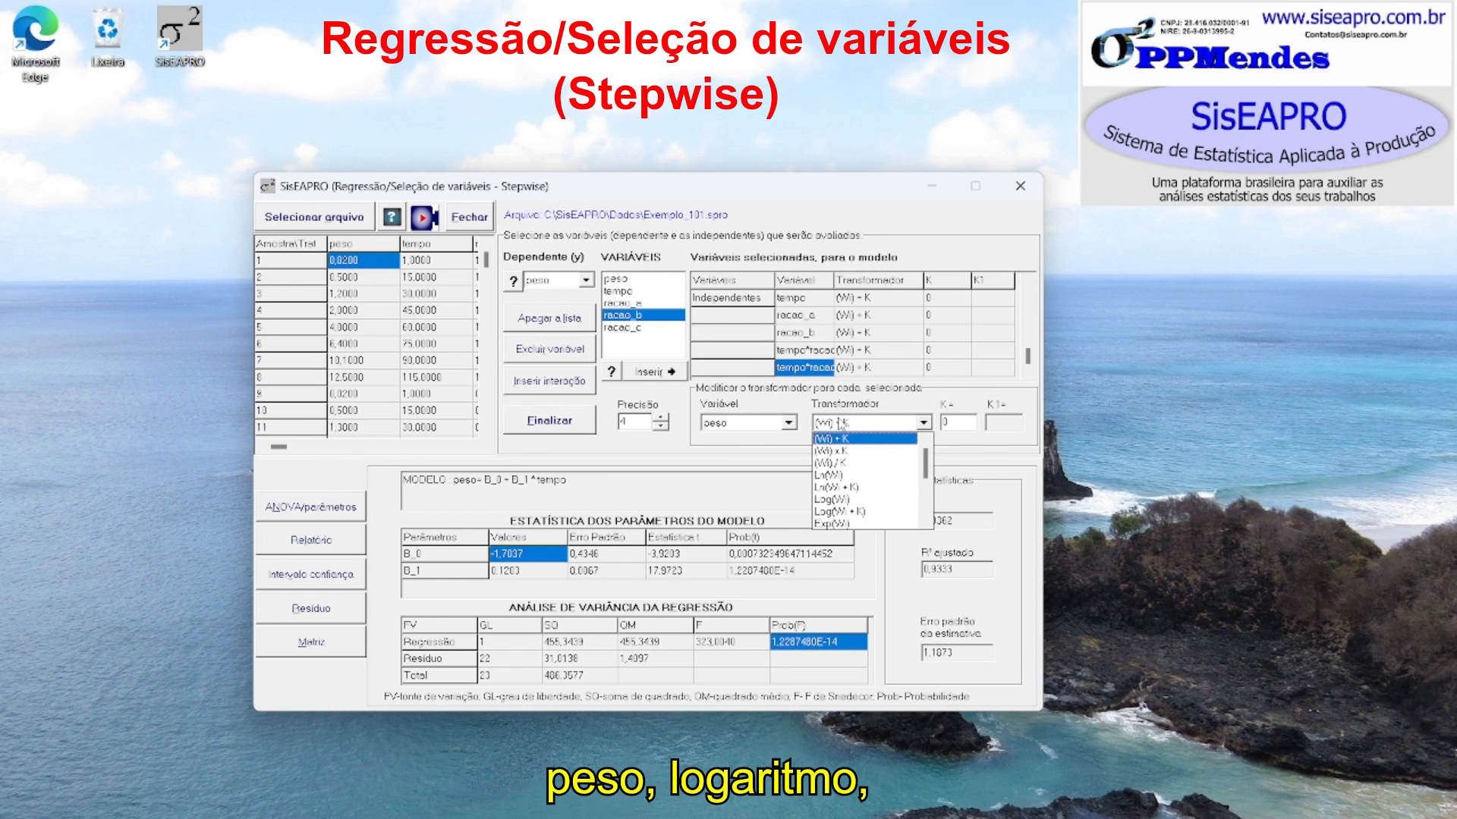
{"action": "left_click", "coordinate": [848, 475]}
{"action": "left_click", "coordinate": [549, 422]}
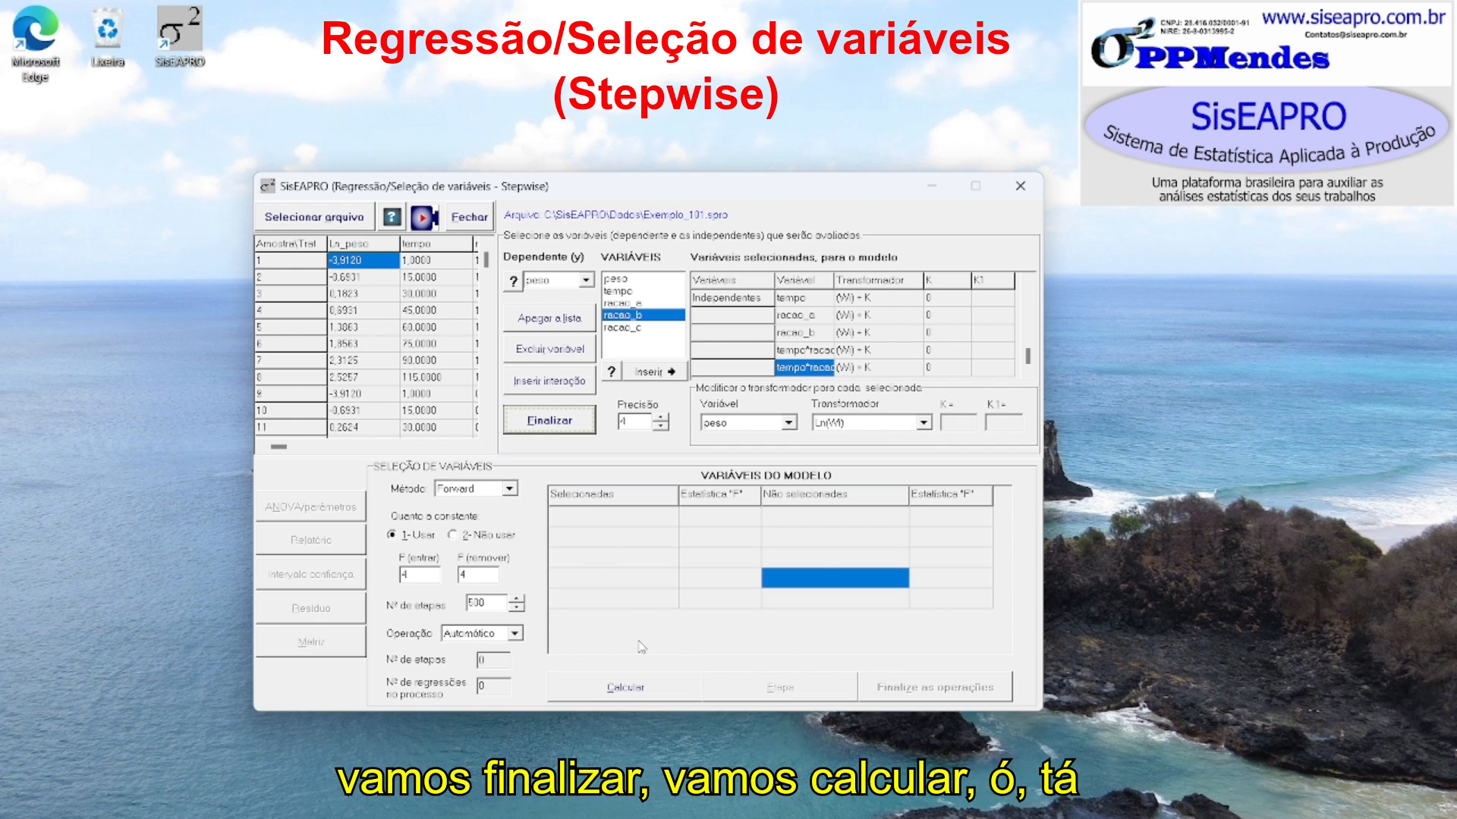
{"action": "left_click", "coordinate": [627, 692]}
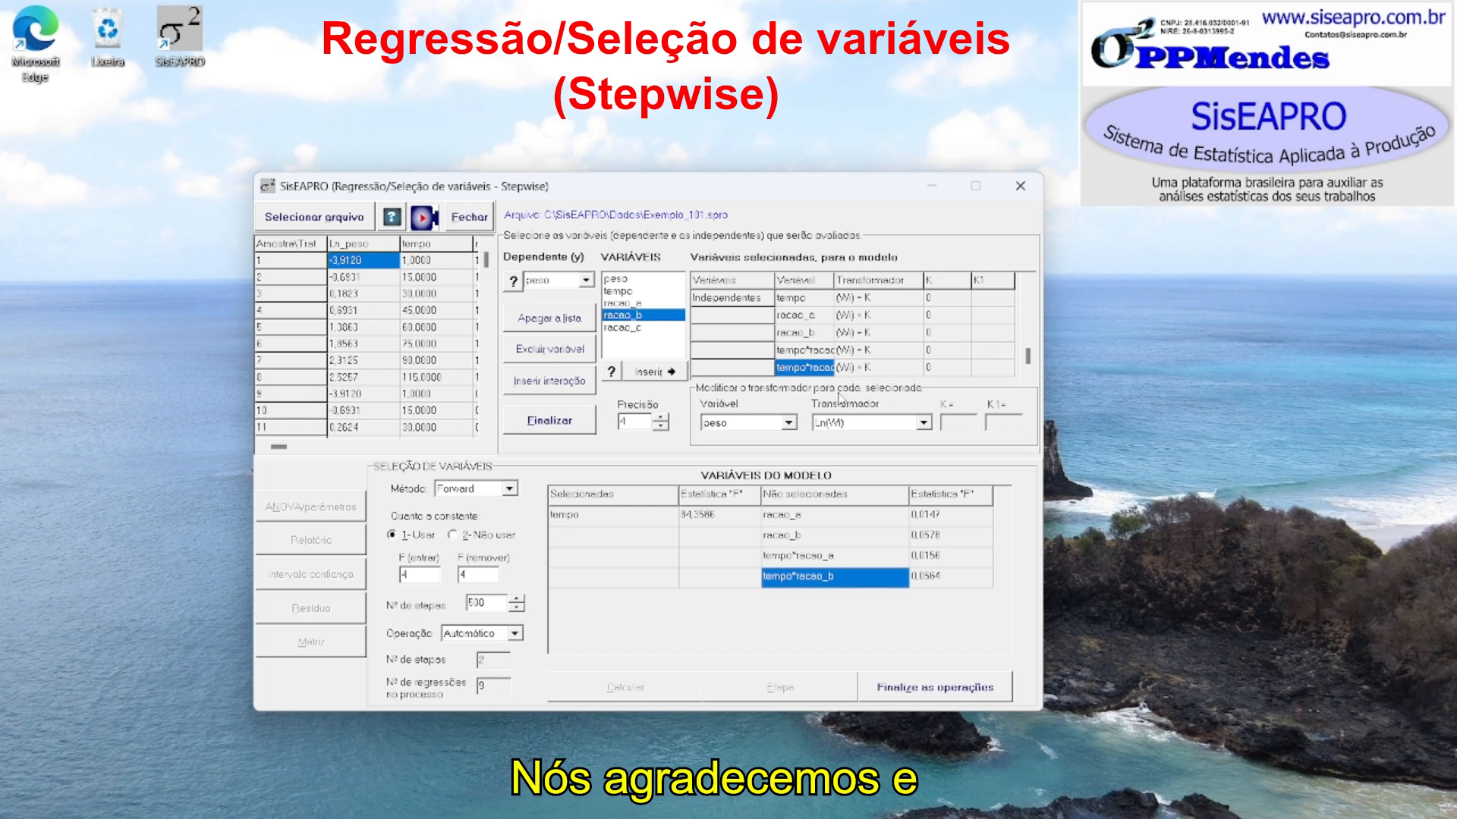
Close the stepwise regression window and exit the statistics program
{"action": "left_click", "coordinate": [1019, 186]}
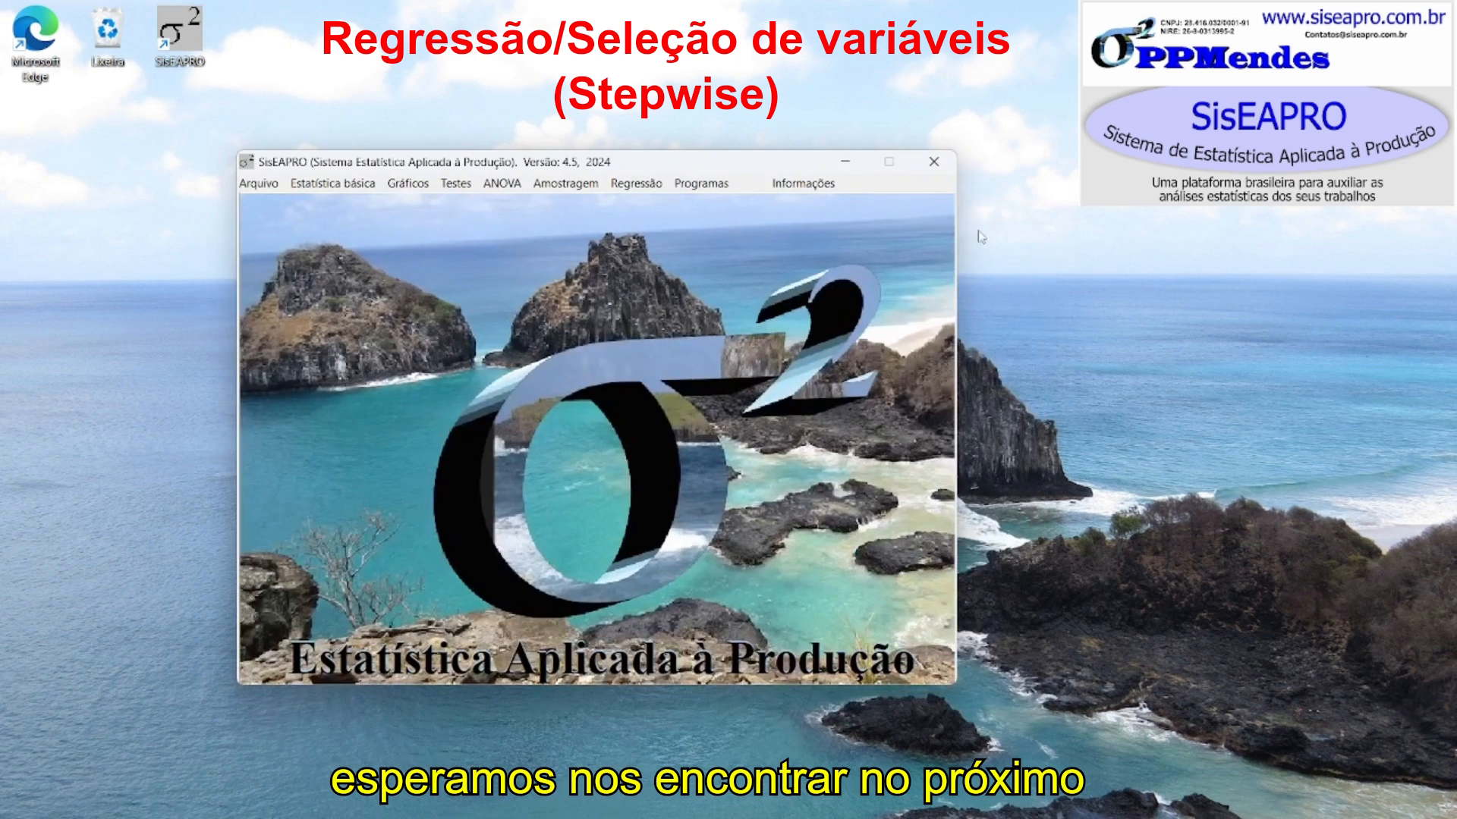
{"action": "left_click", "coordinate": [934, 162]}
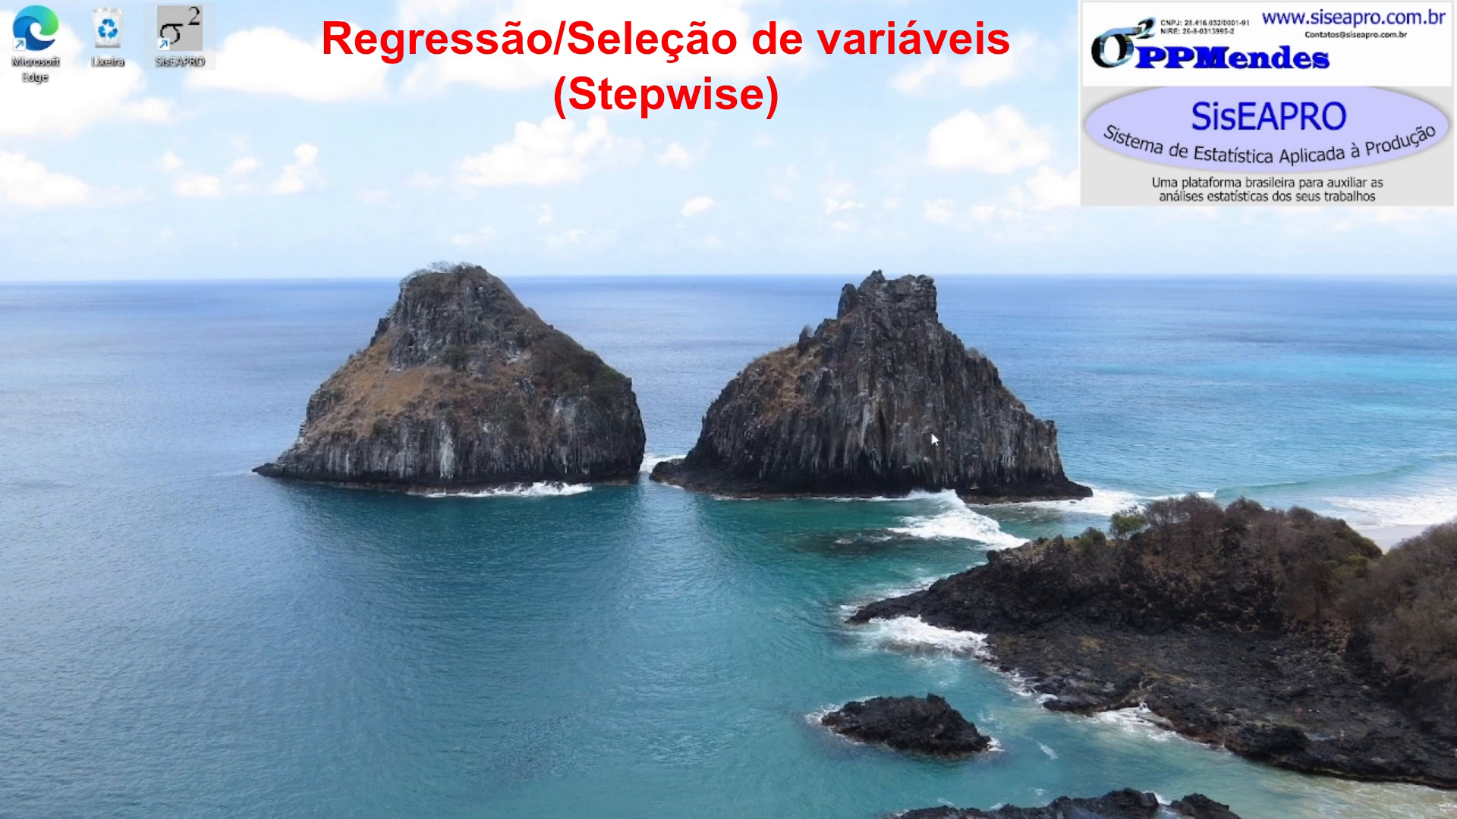